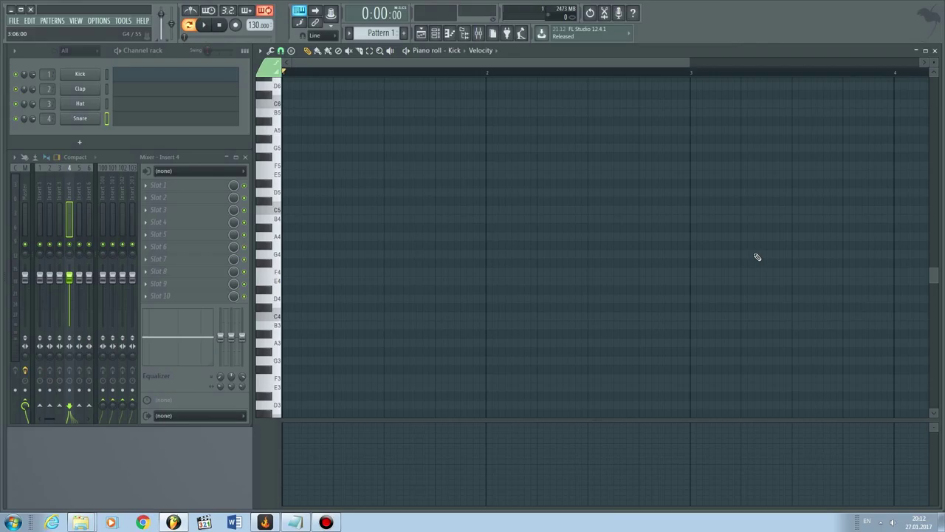
# Close the Kick piano roll.
pyautogui.click(326, 522)
pyautogui.click(326, 522)
pyautogui.click(935, 51)
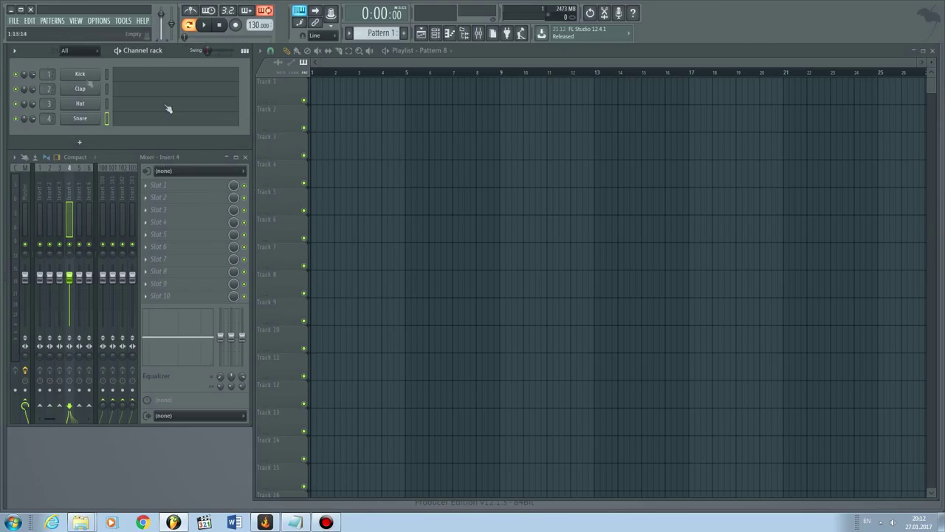
# Create a new project from the minimal Basic template, discarding the changes to the untitled project.
pyautogui.click(15, 22)
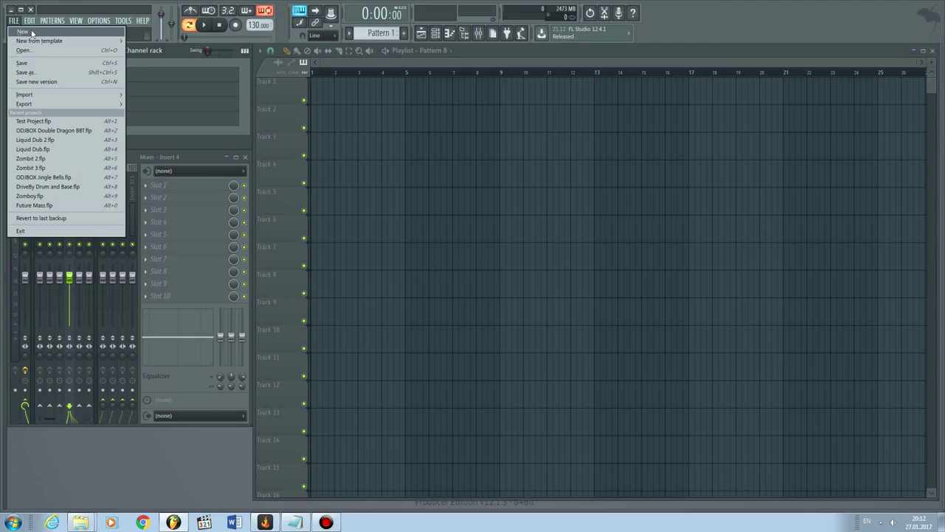
pyautogui.moveTo(40, 42)
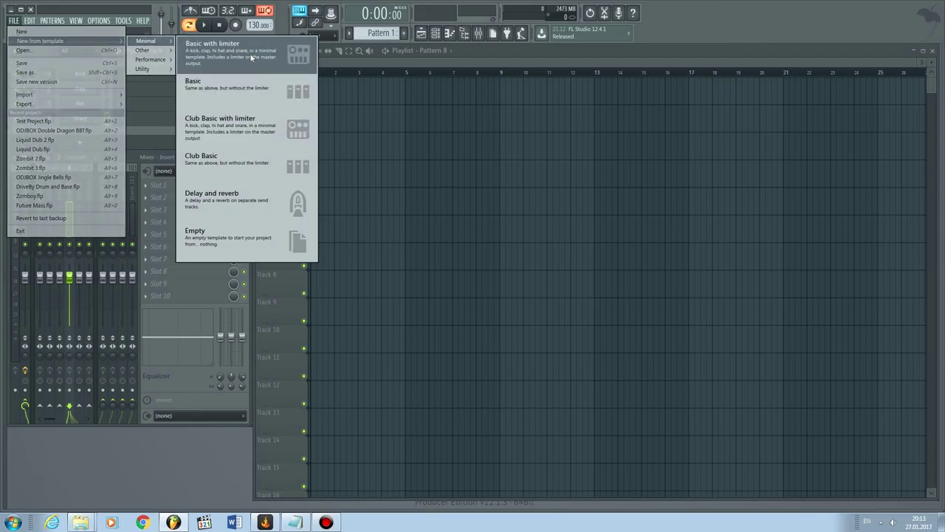
pyautogui.click(238, 92)
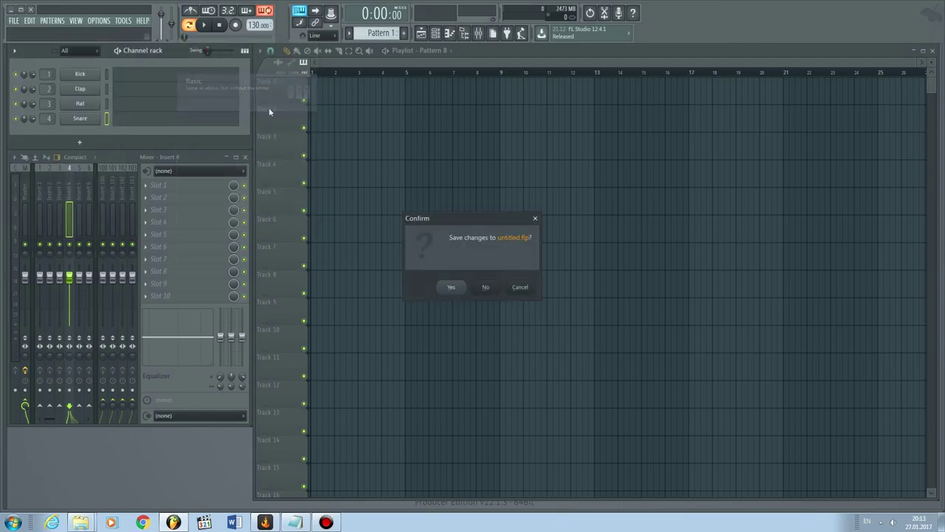
pyautogui.click(486, 286)
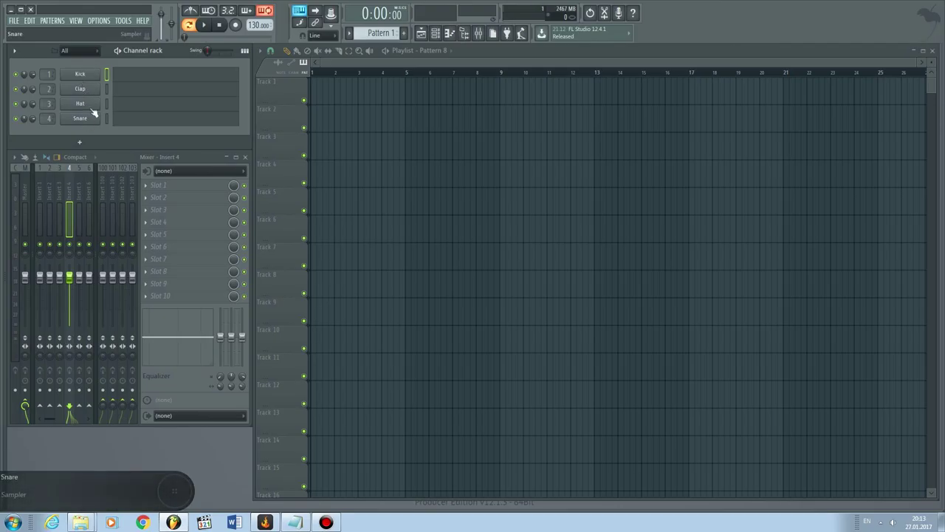
# View the sample settings of the Kick, Clap, Hat and Snare channels in turn, then close the Snare settings.
pyautogui.click(80, 74)
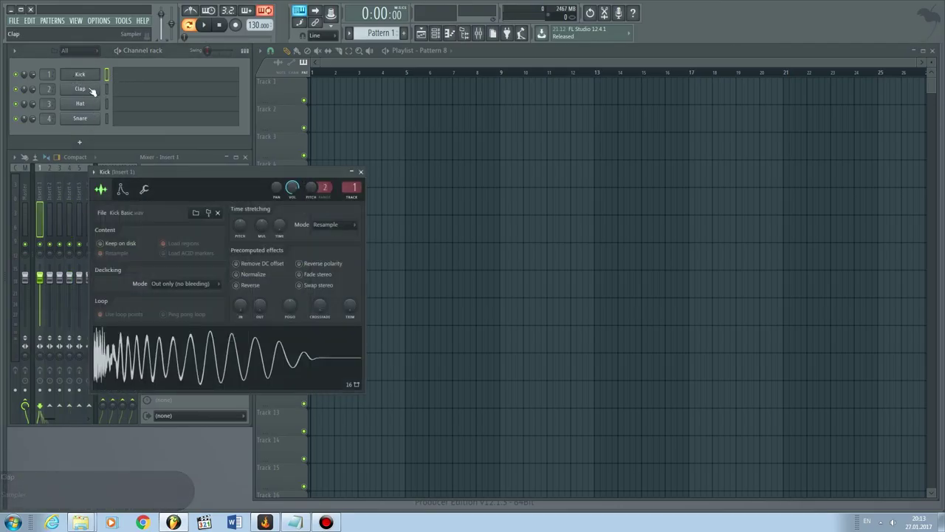
pyautogui.click(80, 89)
pyautogui.click(81, 104)
pyautogui.click(82, 118)
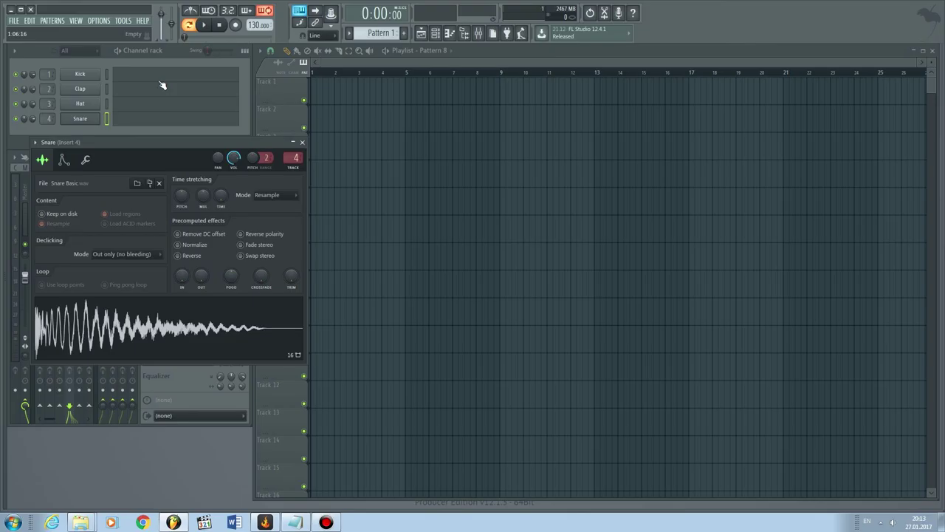
pyautogui.click(445, 162)
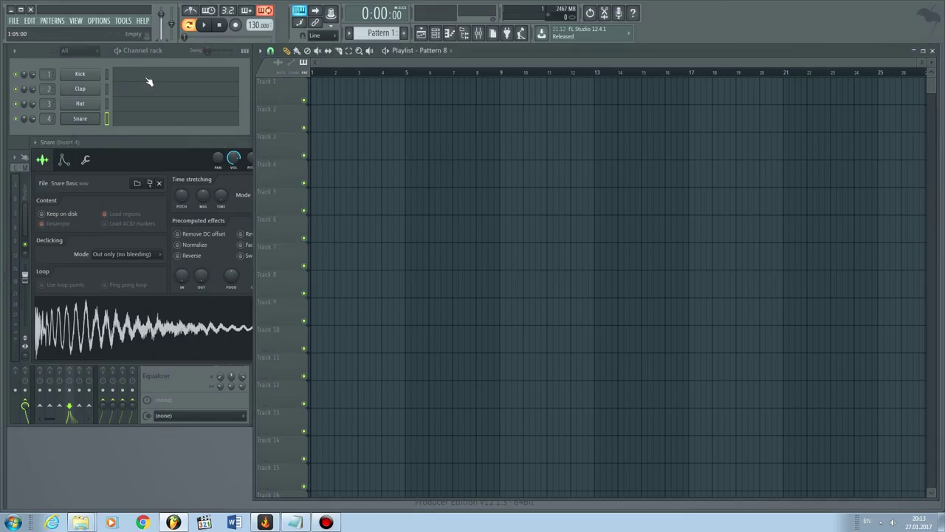
pyautogui.click(136, 150)
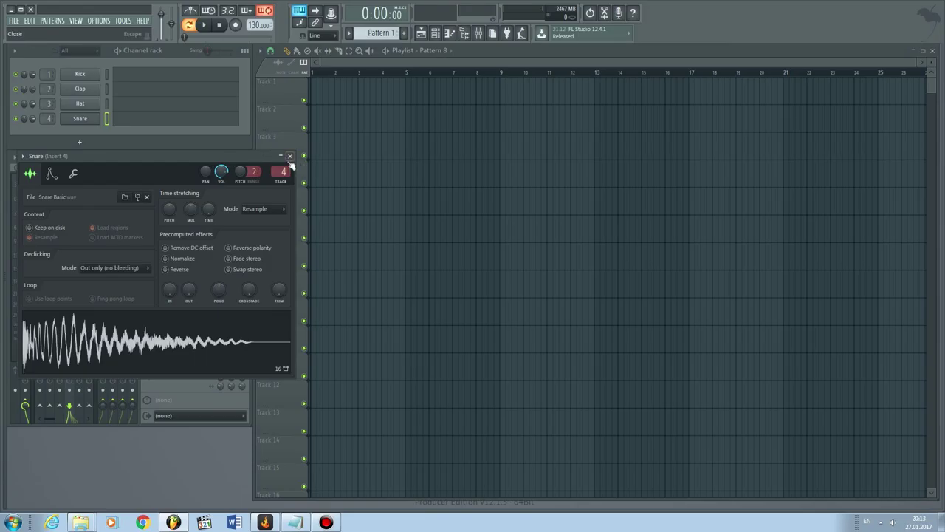
pyautogui.click(290, 161)
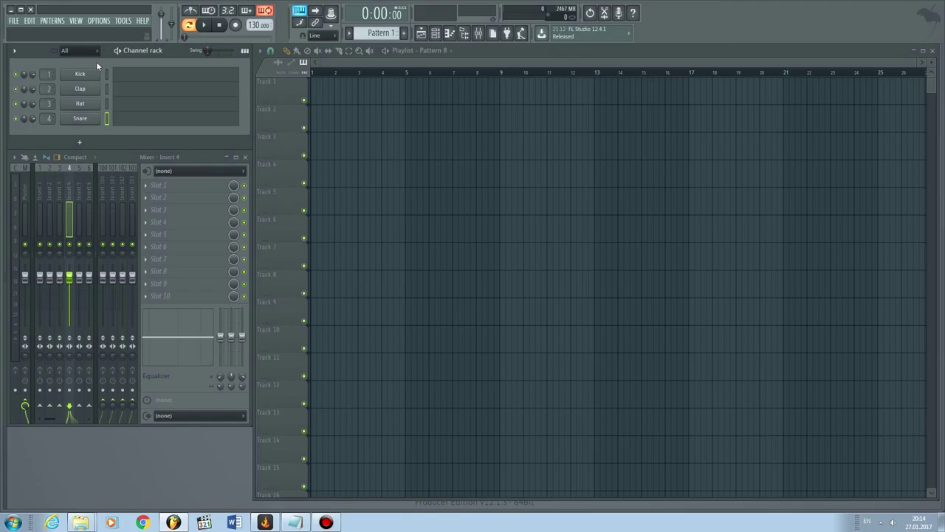
# Move the mixer lower to make room for the channel rack and clone the Snare channel five times.
pyautogui.moveTo(118, 156); pyautogui.dragTo(118, 236)
pyautogui.rightClick(98, 116)
pyautogui.click(118, 187)
pyautogui.rightClick(99, 130)
pyautogui.click(116, 200)
pyautogui.rightClick(100, 145)
pyautogui.click(116, 214)
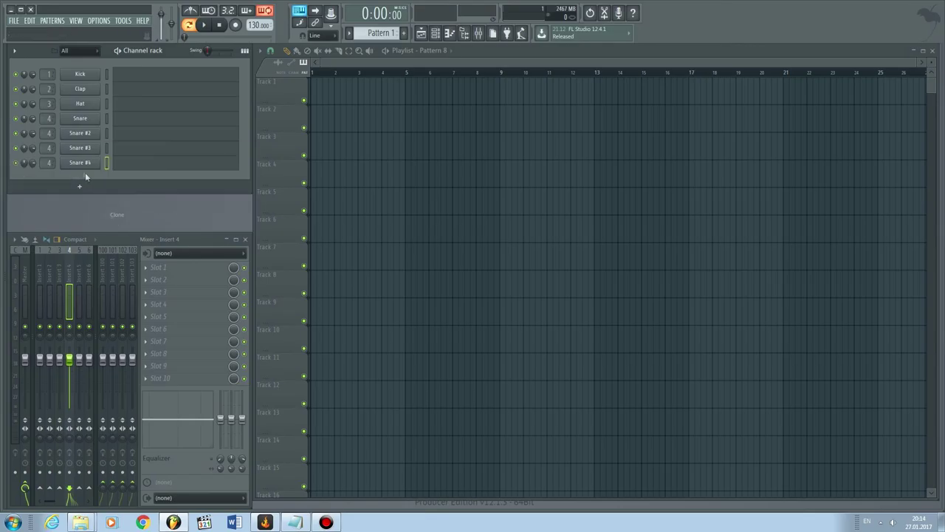
pyautogui.rightClick(99, 159)
pyautogui.click(116, 229)
pyautogui.rightClick(100, 175)
pyautogui.click(116, 243)
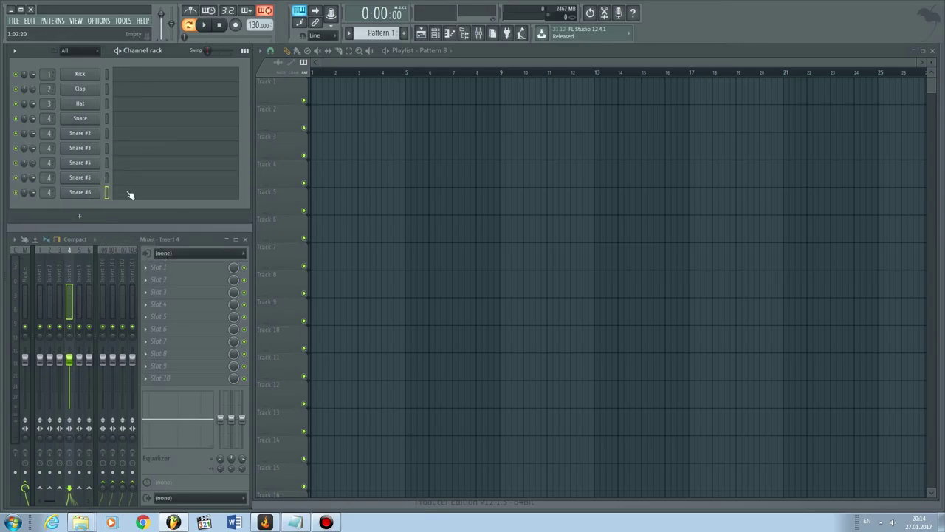
pyautogui.moveTo(403, 62); pyautogui.dragTo(420, 70)
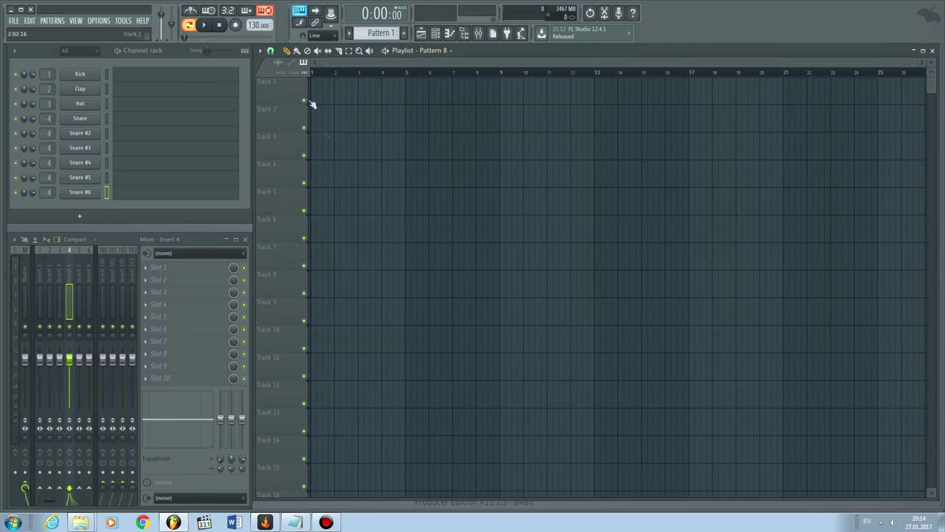
# Add four C5 notes to the Kick channel, one on each beat of the first bar, and close the piano roll.
pyautogui.click(213, 77)
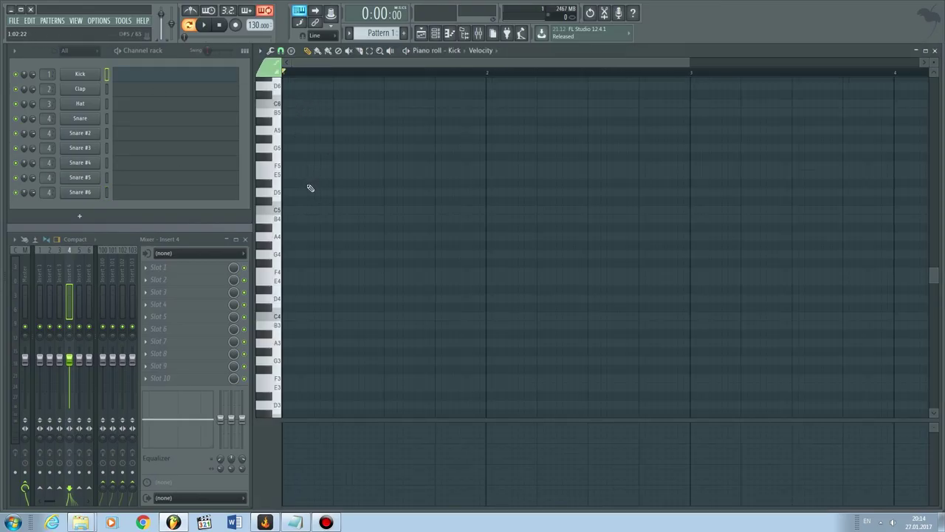
pyautogui.press('z')
pyautogui.click(296, 210)
pyautogui.click(346, 210)
pyautogui.click(397, 210)
pyautogui.click(450, 210)
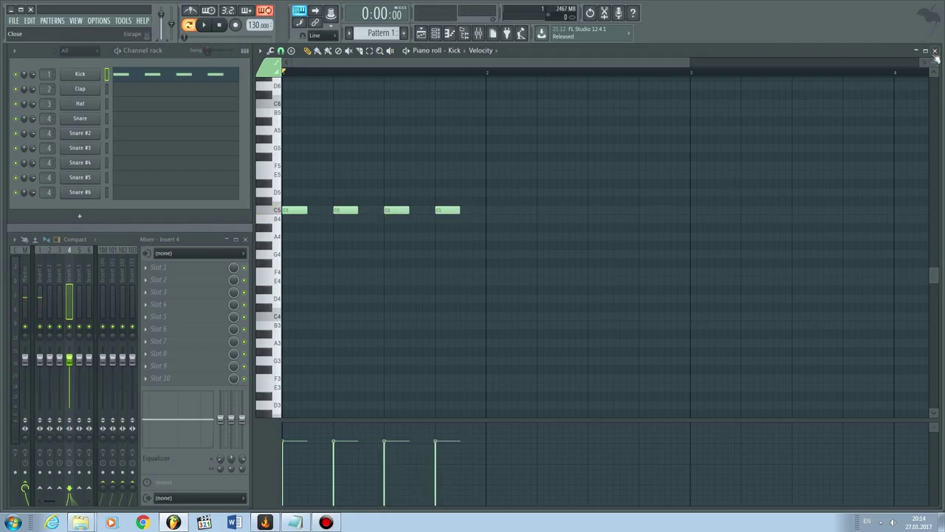
pyautogui.click(935, 51)
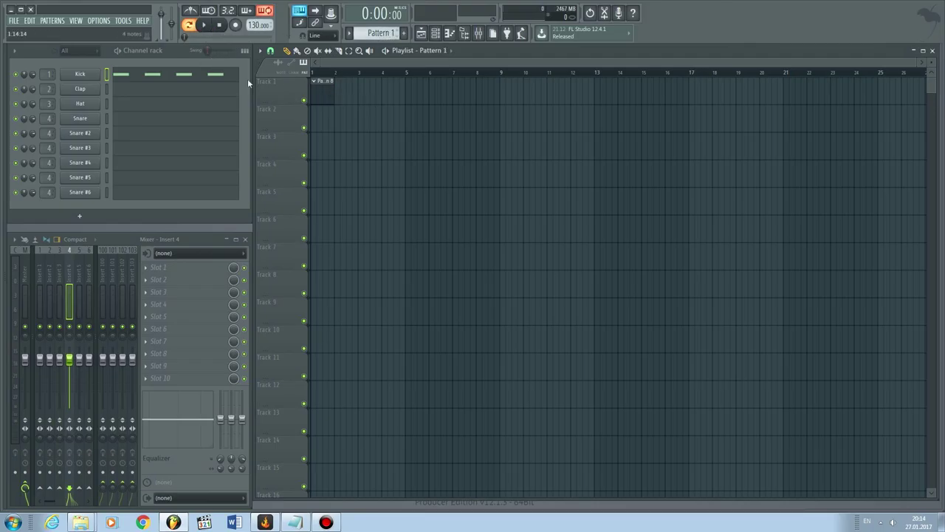
# Place four Pattern 1 clips in a row on Track 1 of the playlist, filling bars 1 to 4.
pyautogui.click(344, 97)
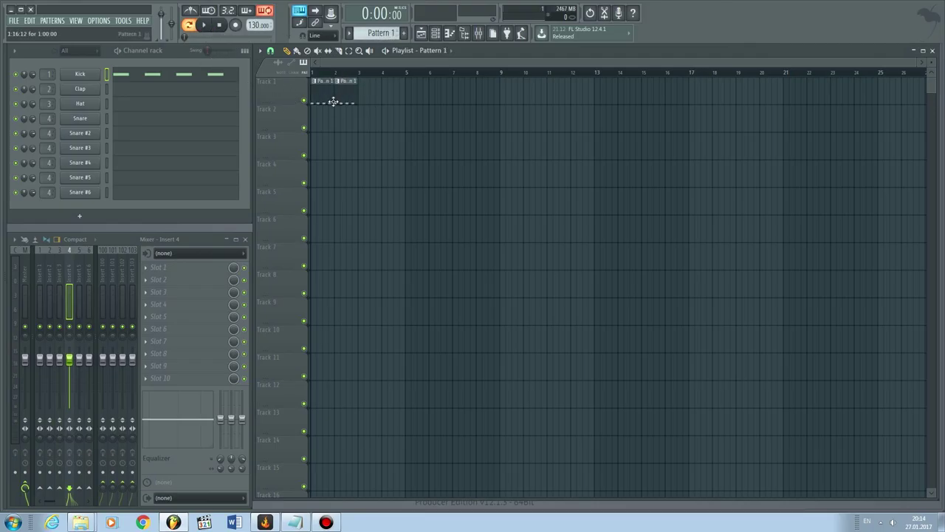
pyautogui.click(270, 50)
pyautogui.click(280, 144)
pyautogui.moveTo(390, 96); pyautogui.dragTo(358, 105)
pyautogui.click(384, 98)
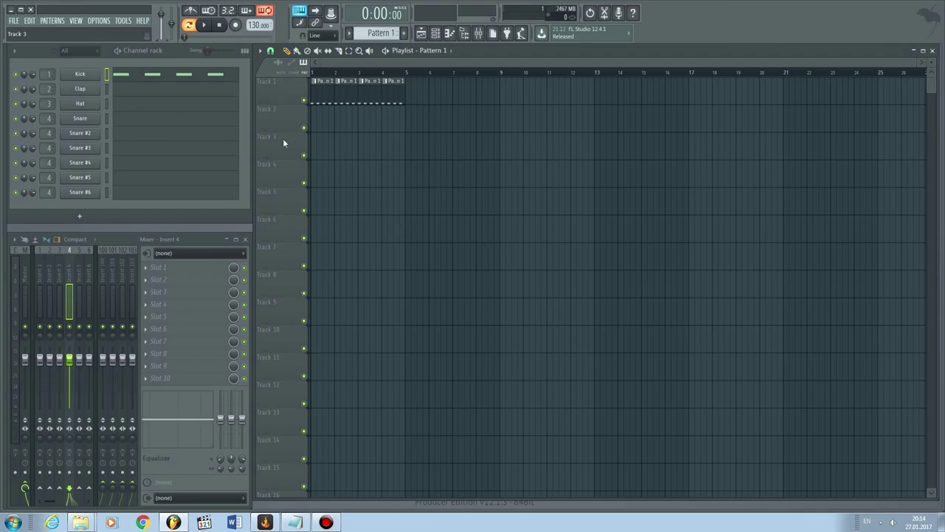
pyautogui.moveTo(348, 88)
pyautogui.mouseDown()
pyautogui.moveTo(342, 124)
pyautogui.moveTo(344, 91)
pyautogui.mouseUp()
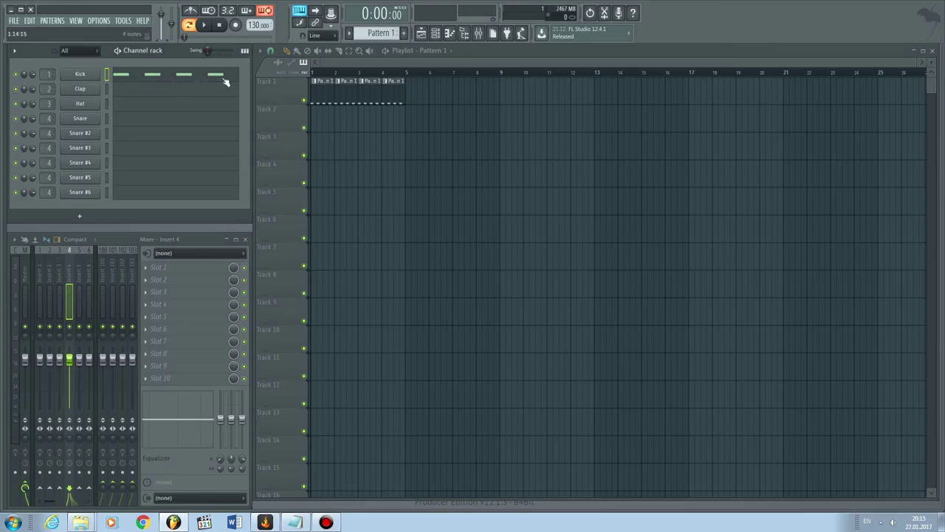
# Place single Pattern 1 clips at various positions on Tracks 2, 3, 4, 5, 8 and 10.
pyautogui.click(325, 119)
pyautogui.click(329, 146)
pyautogui.click(362, 173)
pyautogui.click(326, 200)
pyautogui.click(342, 284)
pyautogui.click(399, 339)
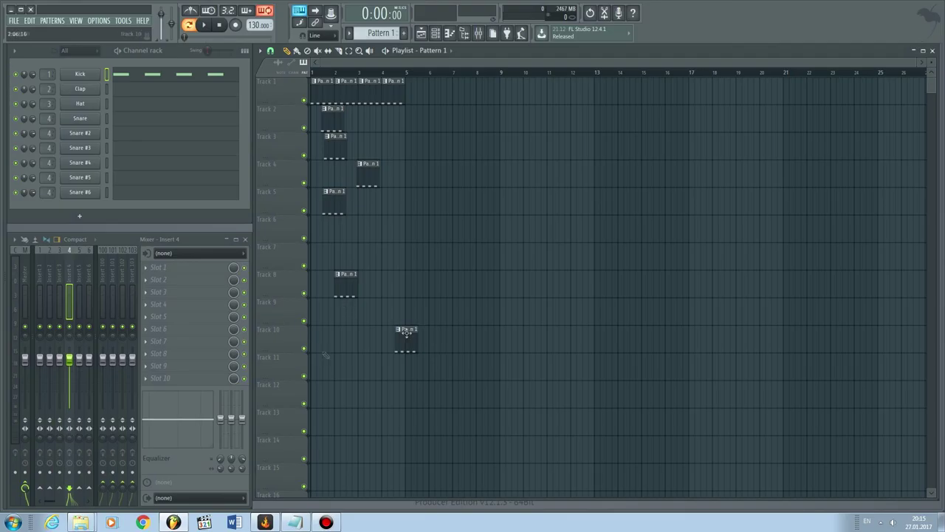
# Delete the scattered Pattern 1 clips from Tracks 2, 3, 4, 5, 8 and 10.
pyautogui.rightClick(405, 340)
pyautogui.rightClick(347, 284)
pyautogui.rightClick(334, 201)
pyautogui.rightClick(368, 173)
pyautogui.rightClick(335, 146)
pyautogui.rightClick(333, 119)
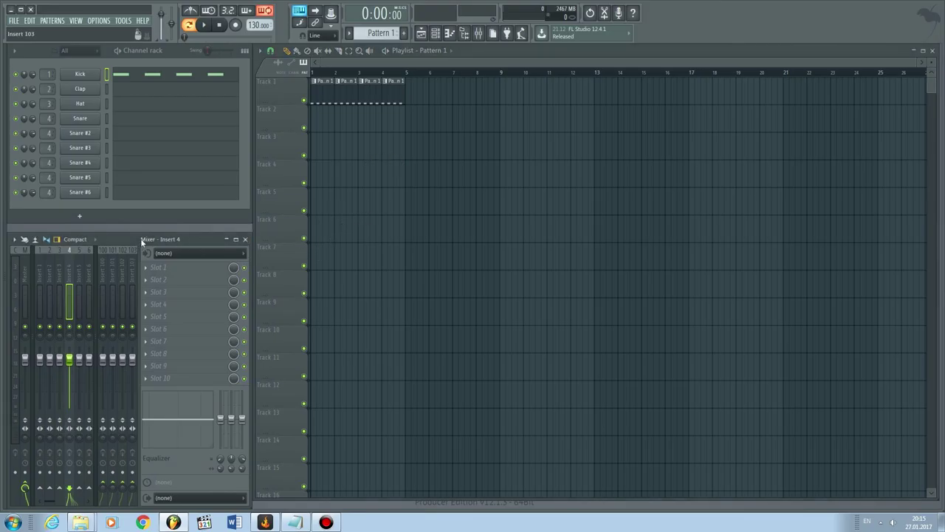
# Fit the mixer beneath the channel rack, extend the mixer and playlist down to the taskbar, and select mixer track Insert 1.
pyautogui.press('F9')
pyautogui.press('F9')
pyautogui.press('F9')
pyautogui.press('F9')
pyautogui.moveTo(186, 237); pyautogui.dragTo(188, 230)
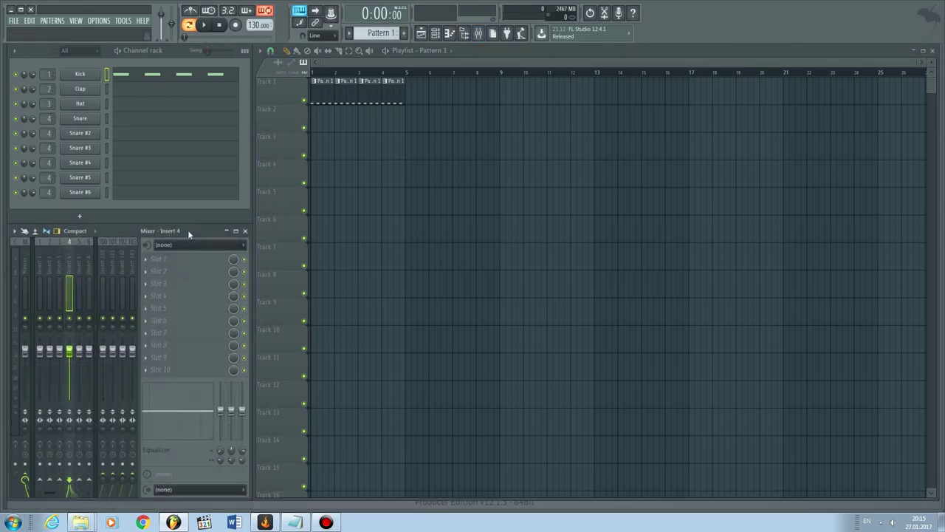
pyautogui.moveTo(186, 498); pyautogui.dragTo(185, 508)
pyautogui.moveTo(314, 504); pyautogui.dragTo(314, 511)
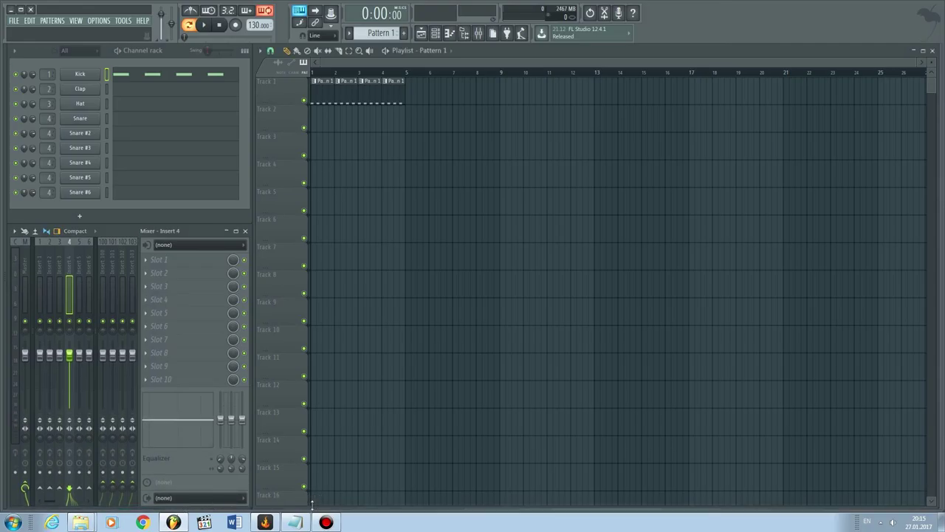
pyautogui.click(115, 230)
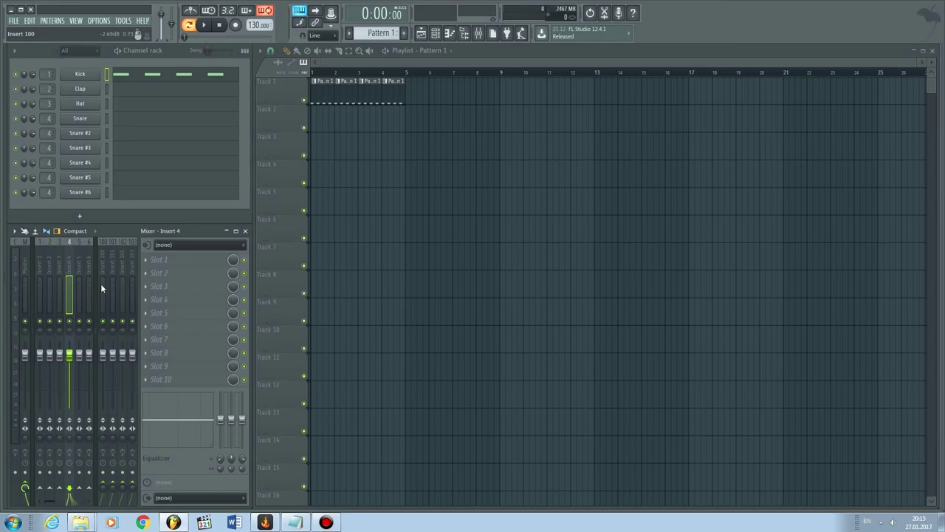
pyautogui.click(42, 261)
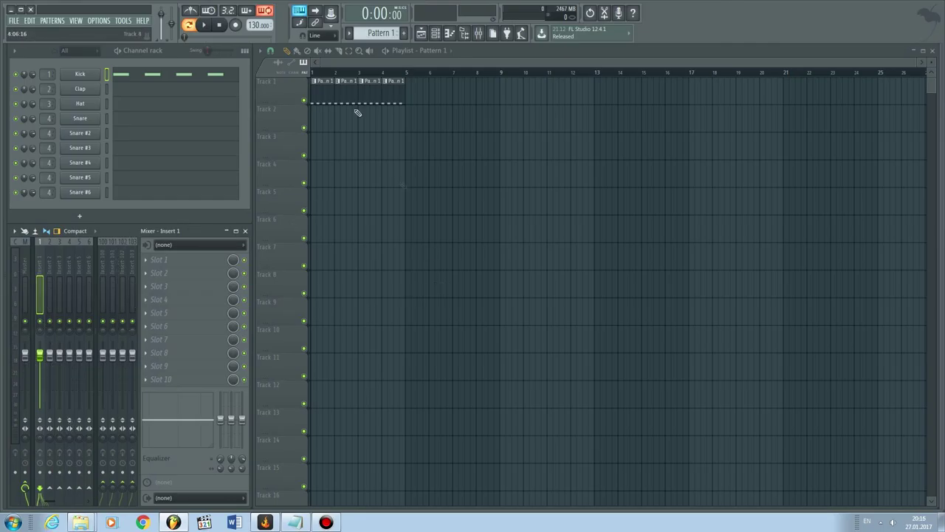
# Clear all clips from Track 1 and place a single Pattern 1 clip at bar 1.
pyautogui.click(276, 83)
pyautogui.press('Delete')
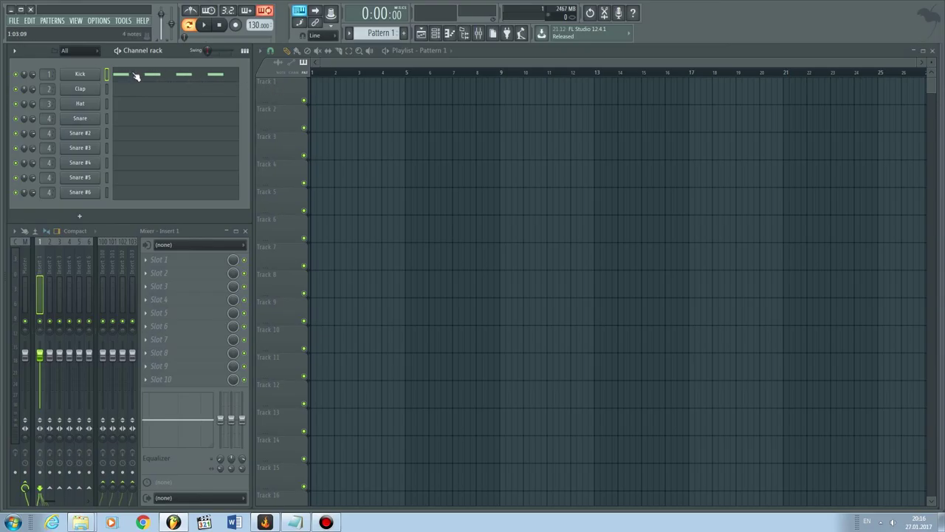
pyautogui.click(321, 92)
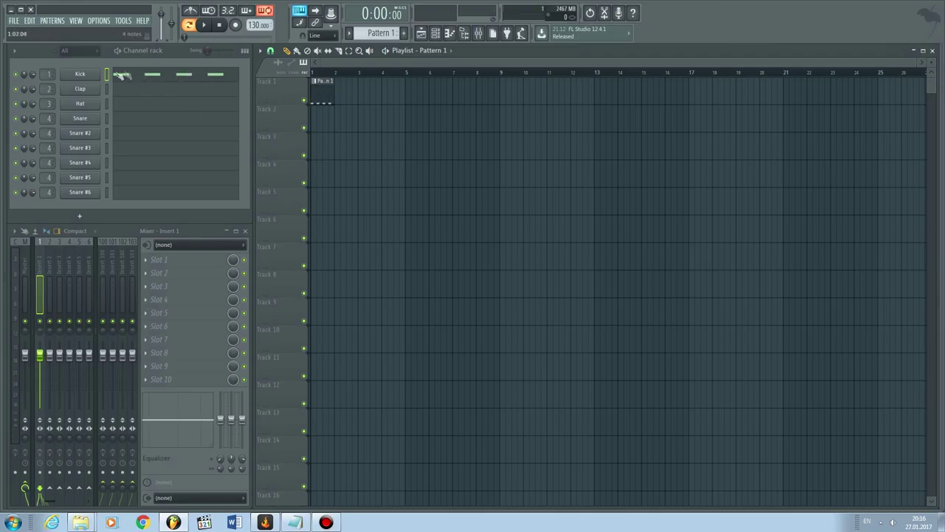
# Show the Kick channel settings below the channel rack and open the Kick notes in the piano roll.
pyautogui.click(77, 76)
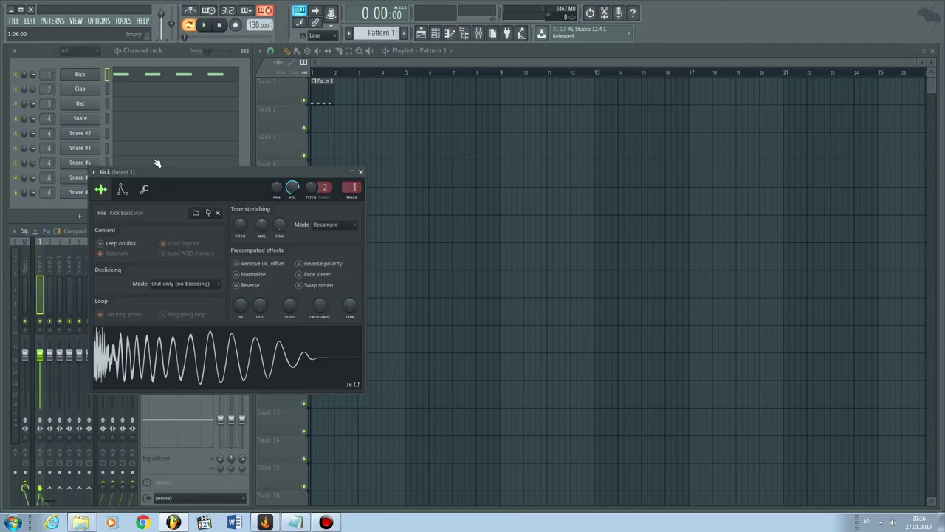
pyautogui.moveTo(146, 172); pyautogui.dragTo(147, 231)
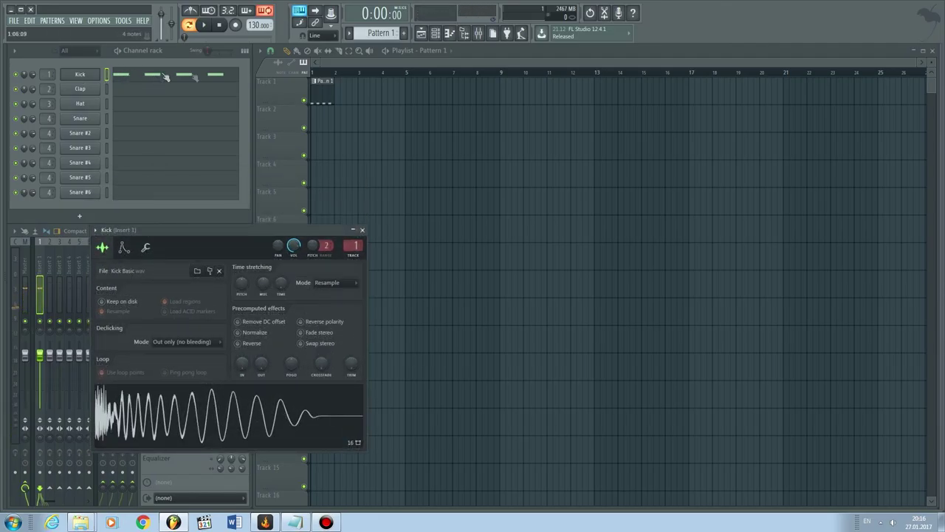
pyautogui.press('F7')
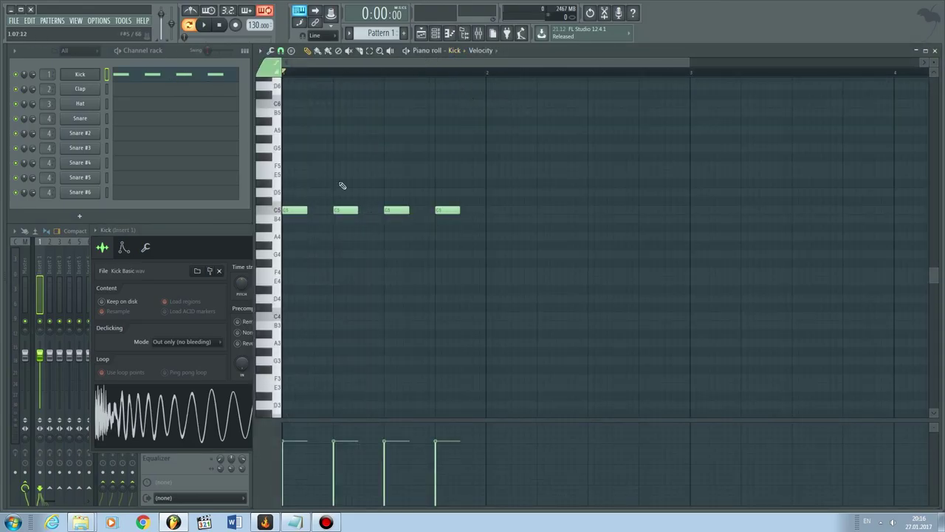
# Look through the Kick piano roll's full pitch range, from the lowest octaves up to octave 10, around the C5 notes.
pyautogui.scroll(4, 354, 210)
pyautogui.scroll(-18, 357, 233)
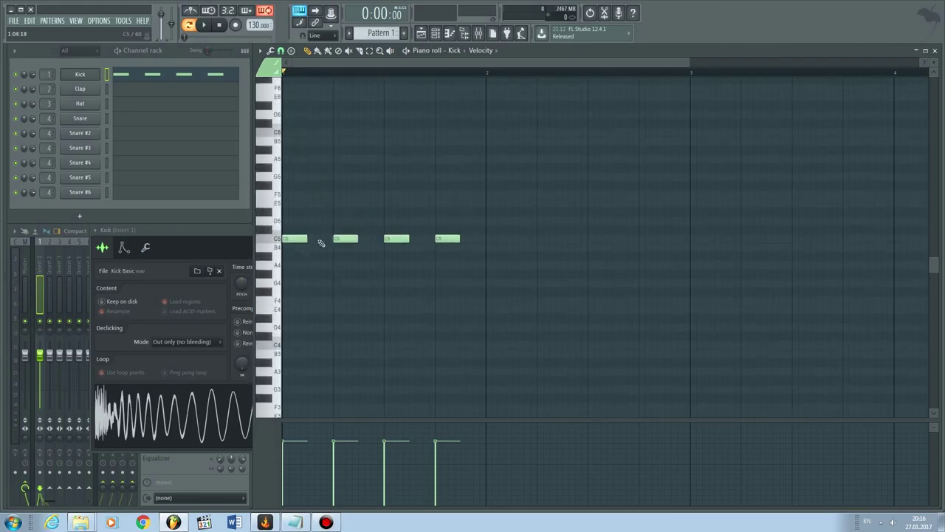
pyautogui.scroll(20, 344, 315)
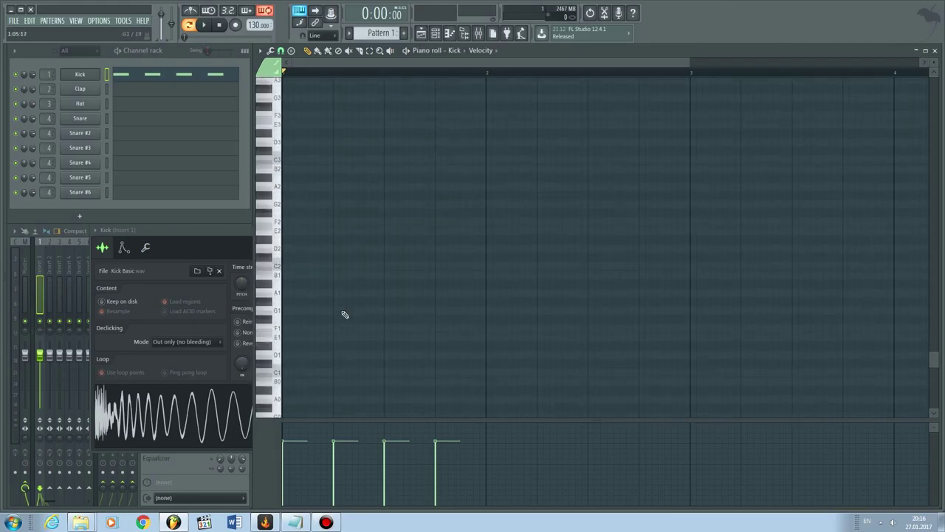
pyautogui.scroll(-20, 348, 319)
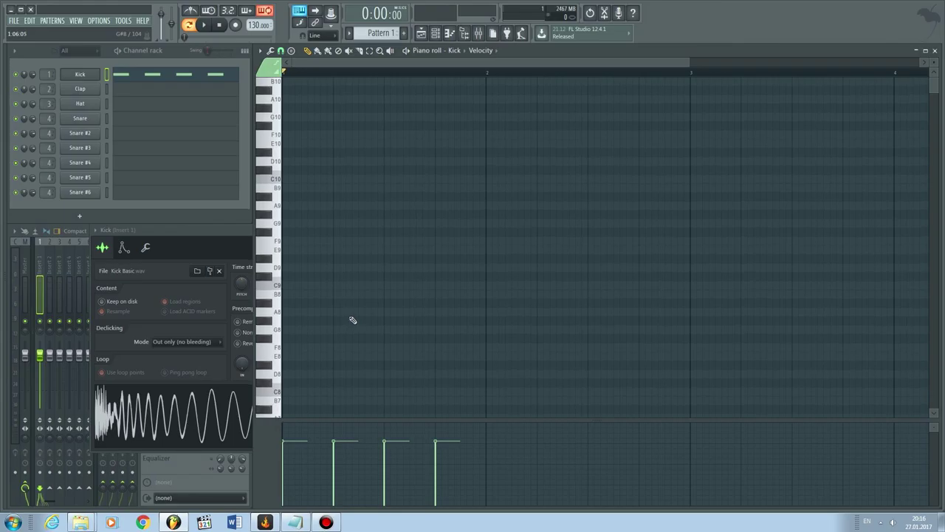
pyautogui.scroll(-2, 363, 322)
pyautogui.scroll(9, 363, 322)
pyautogui.scroll(-1, 364, 324)
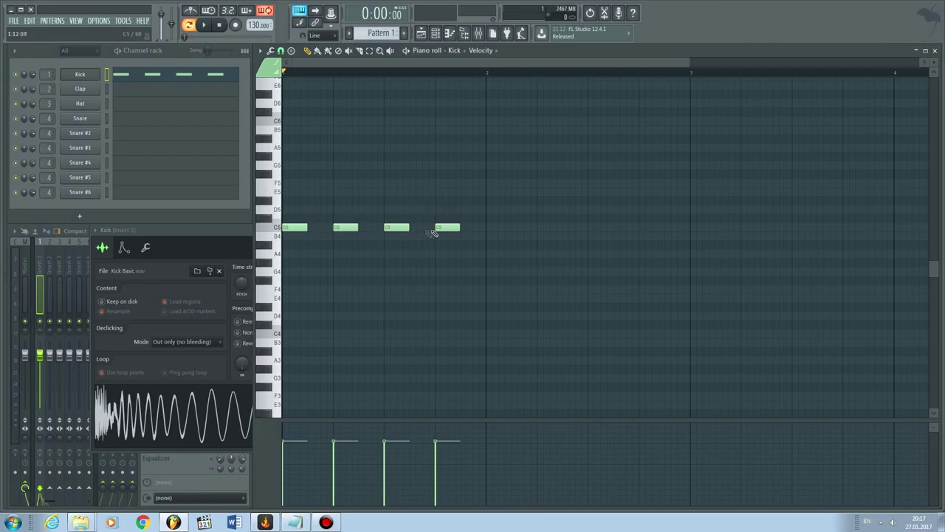
# Play the kick notes as a loop over a bar 1 time selection and clear the selection.
pyautogui.moveTo(285, 72); pyautogui.dragTo(486, 96)
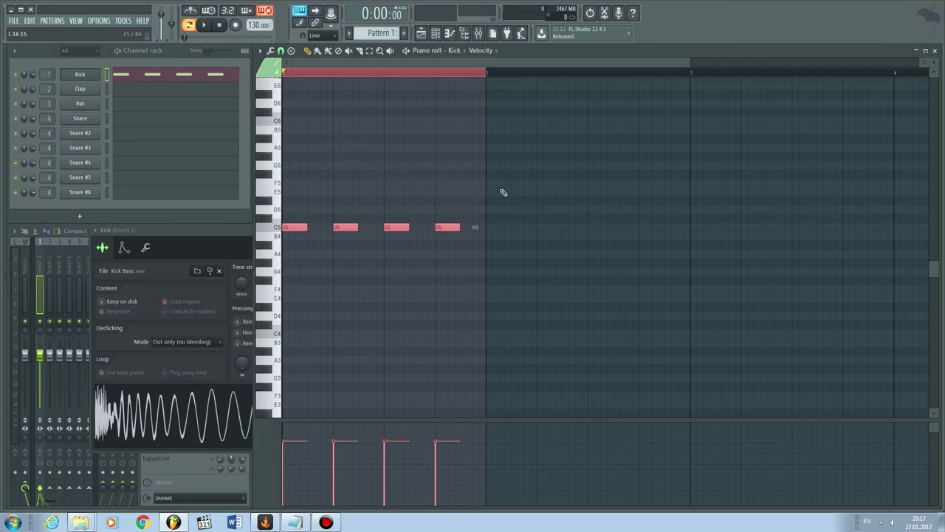
pyautogui.press('space')
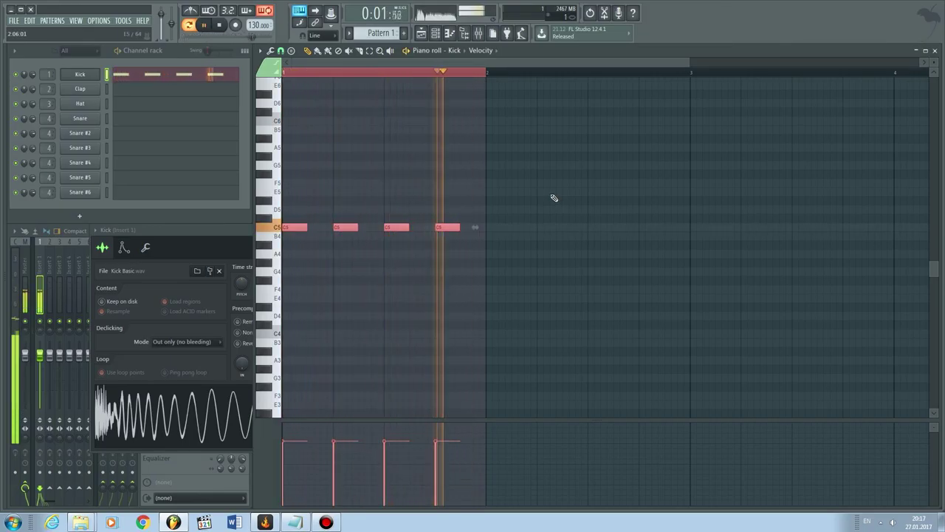
pyautogui.press('space')
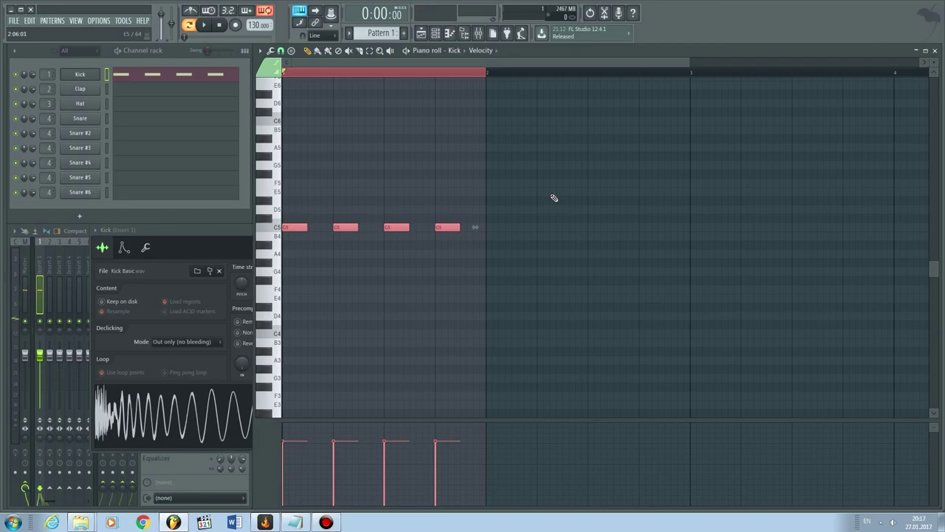
pyautogui.moveTo(487, 74)
pyautogui.mouseDown()
pyautogui.moveTo(894, 73)
pyautogui.moveTo(443, 74)
pyautogui.moveTo(500, 74)
pyautogui.moveTo(484, 59)
pyautogui.mouseUp()
pyautogui.press('space')
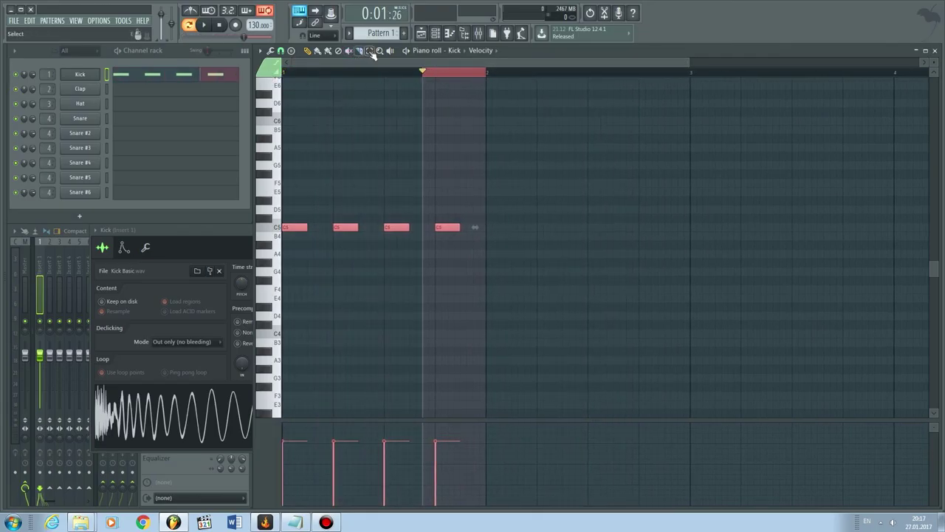
pyautogui.click(365, 66)
pyautogui.moveTo(424, 56)
pyautogui.mouseDown()
pyautogui.moveTo(393, 56)
pyautogui.moveTo(422, 62)
pyautogui.mouseUp()
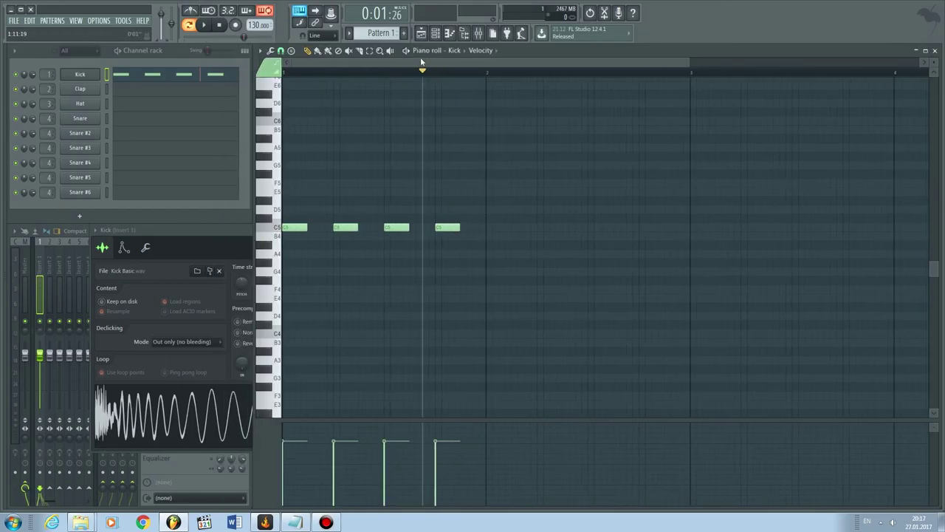
# Audition the kick sample at C5, C6 and C4 on the piano roll's keyboard.
pyautogui.moveTo(319, 210); pyautogui.dragTo(316, 210)
pyautogui.rightClick(316, 210)
pyautogui.click(272, 233)
pyautogui.click(277, 230)
pyautogui.click(276, 122)
pyautogui.click(276, 124)
pyautogui.click(276, 123)
pyautogui.click(275, 124)
pyautogui.click(277, 334)
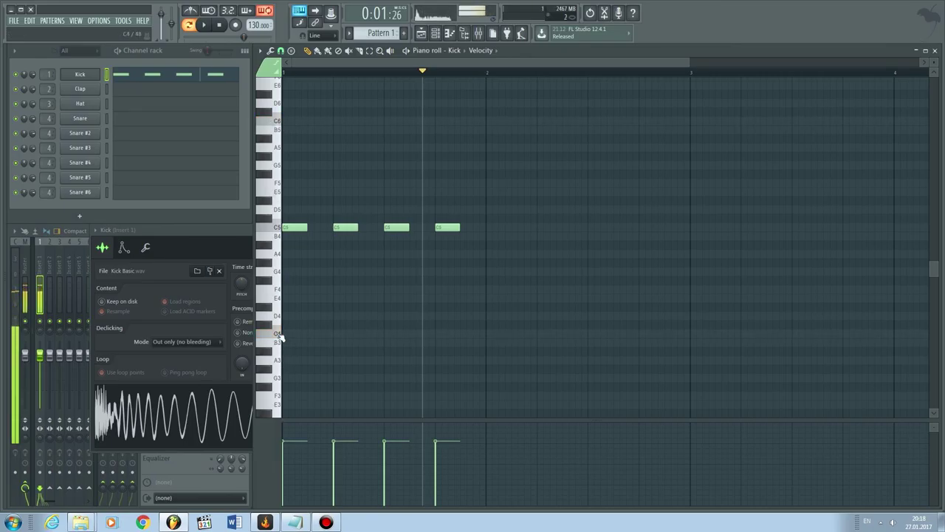
# Audition the kick at C5 again and briefly play Pattern 1 from the start.
pyautogui.click(273, 229)
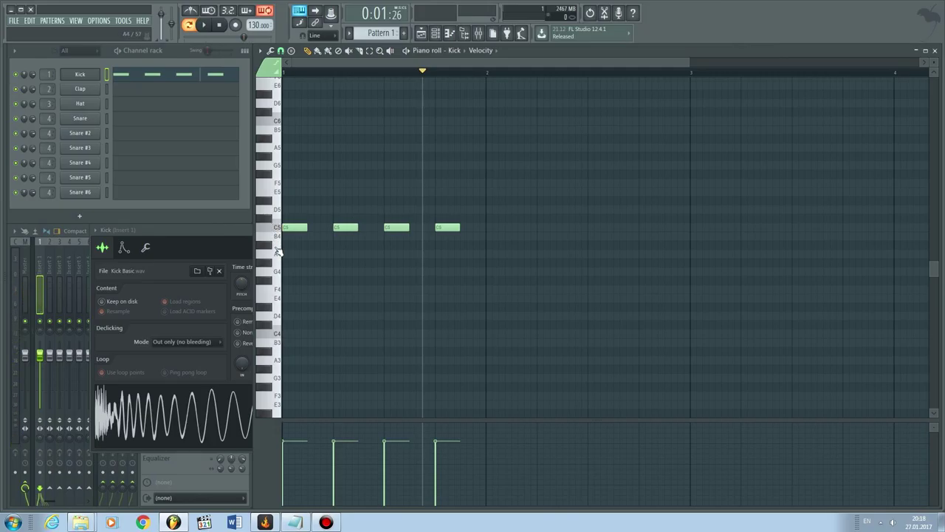
pyautogui.click(278, 230)
pyautogui.click(277, 233)
pyautogui.click(206, 26)
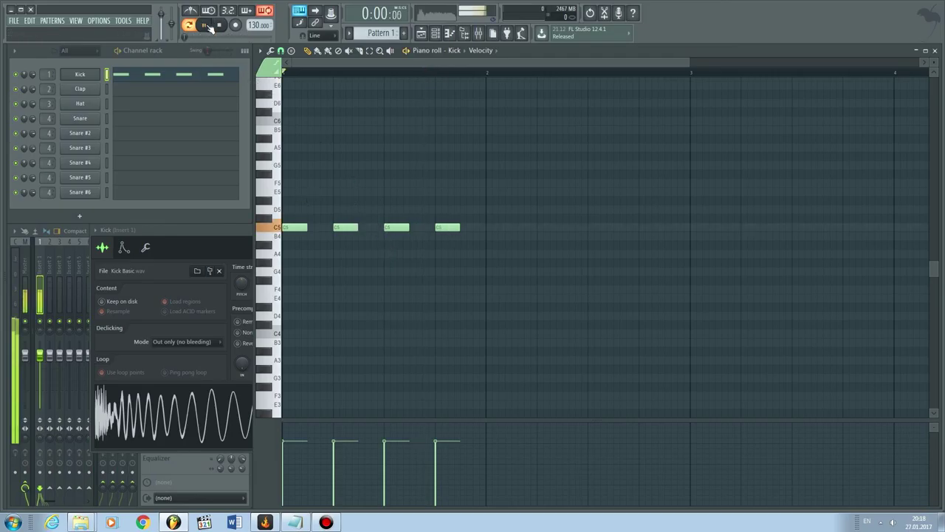
pyautogui.press('space')
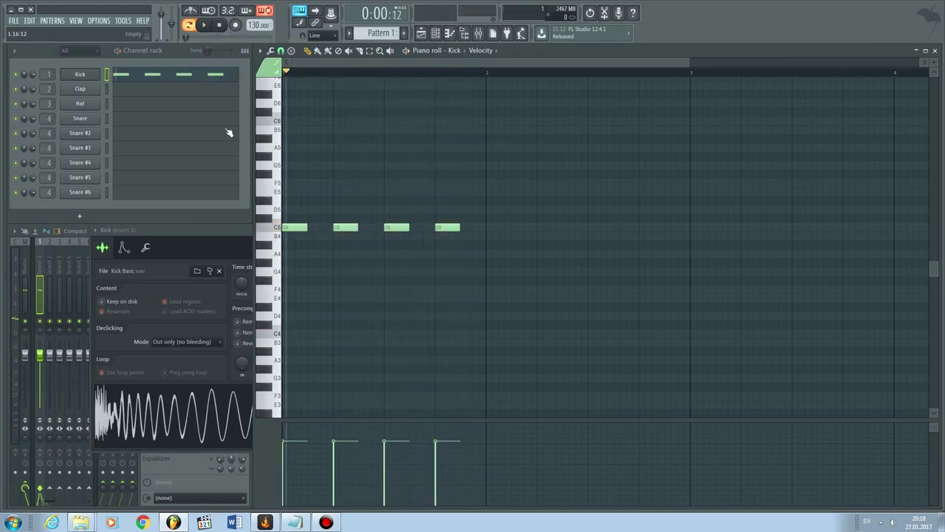
# Place four C5 Hat notes in bar 1, each halfway between the beats, and play the pattern.
pyautogui.click(154, 109)
pyautogui.click(266, 227)
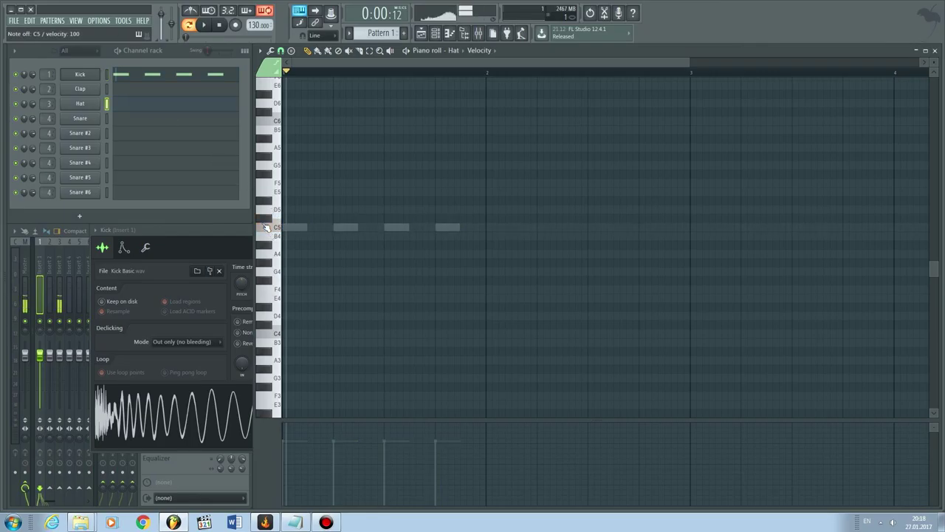
pyautogui.click(309, 227)
pyautogui.click(360, 227)
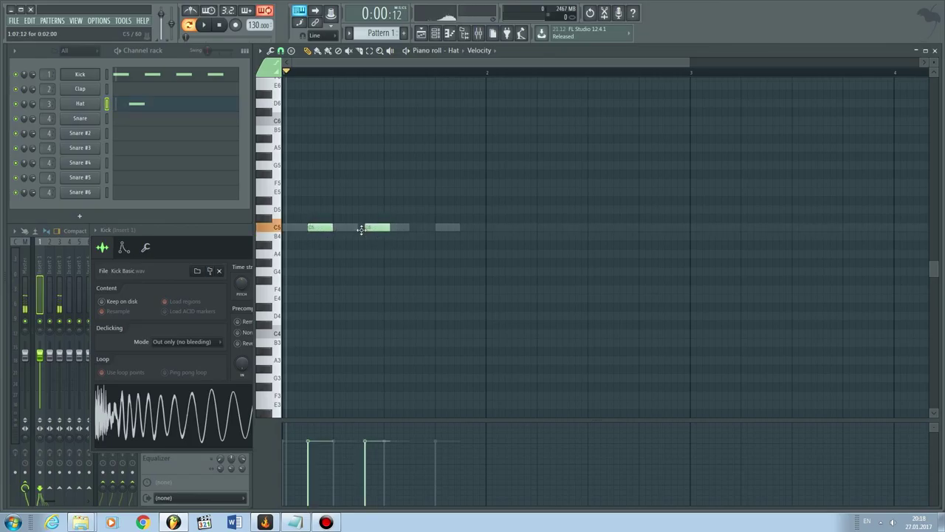
pyautogui.click(411, 228)
pyautogui.click(460, 227)
pyautogui.moveTo(459, 229); pyautogui.dragTo(463, 228)
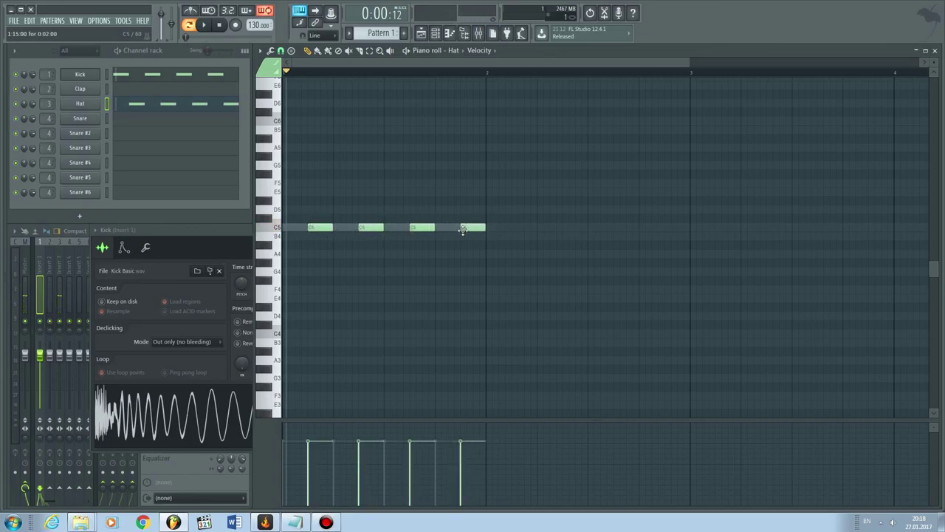
pyautogui.press('space')
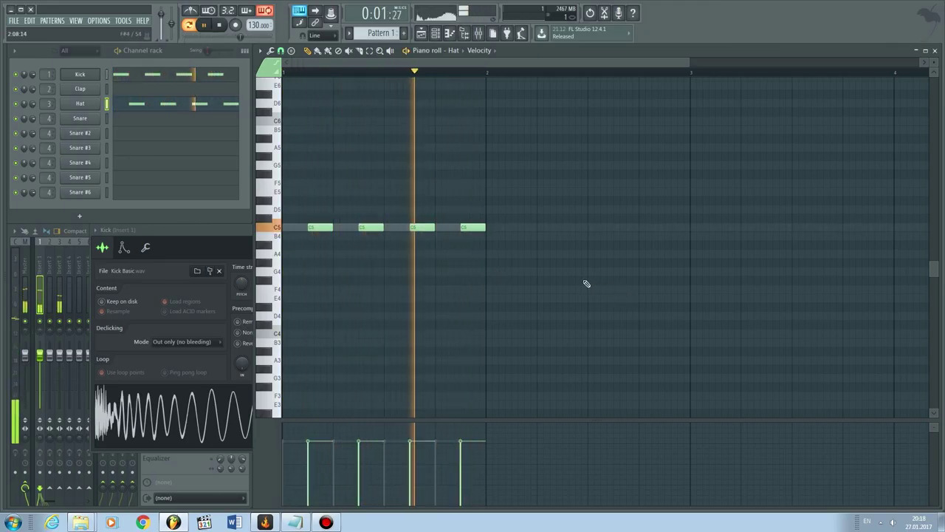
pyautogui.press('space')
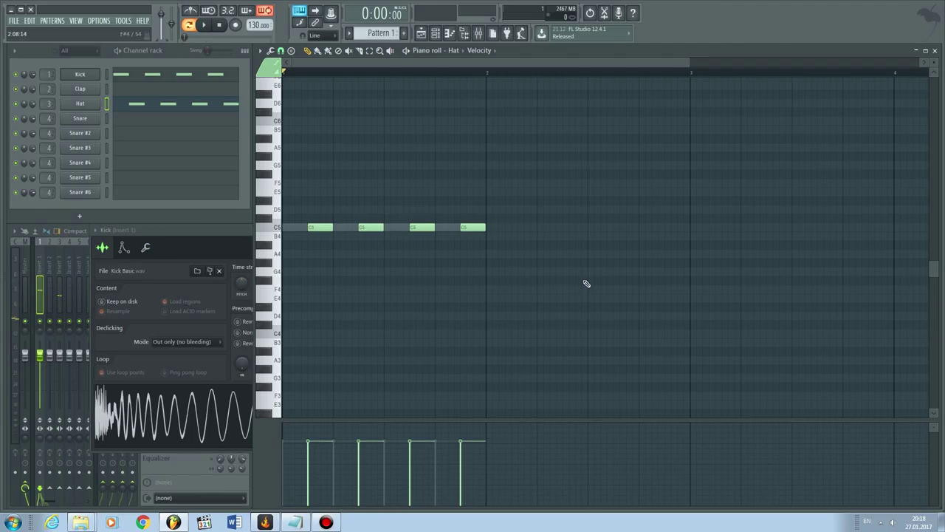
# Place two C5 Snare notes on beats 2 and 4 of bar 1.
pyautogui.click(159, 120)
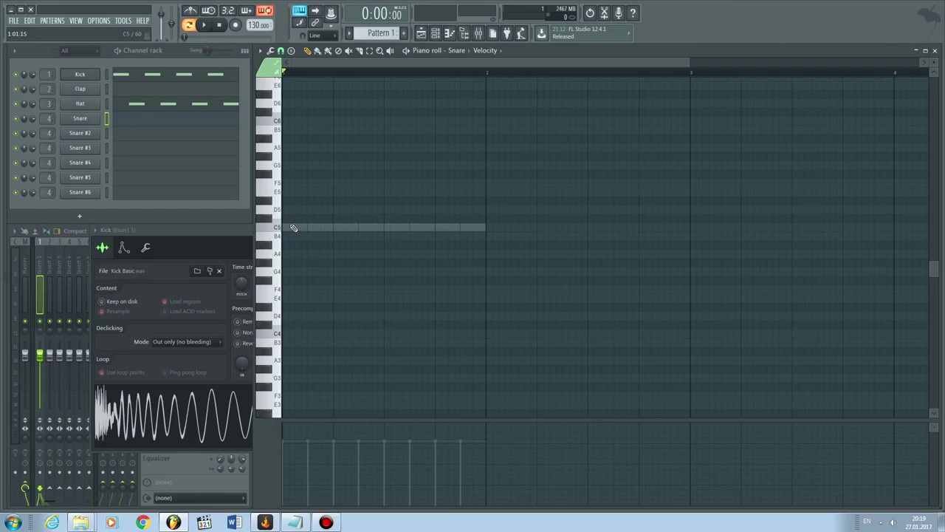
pyautogui.click(336, 229)
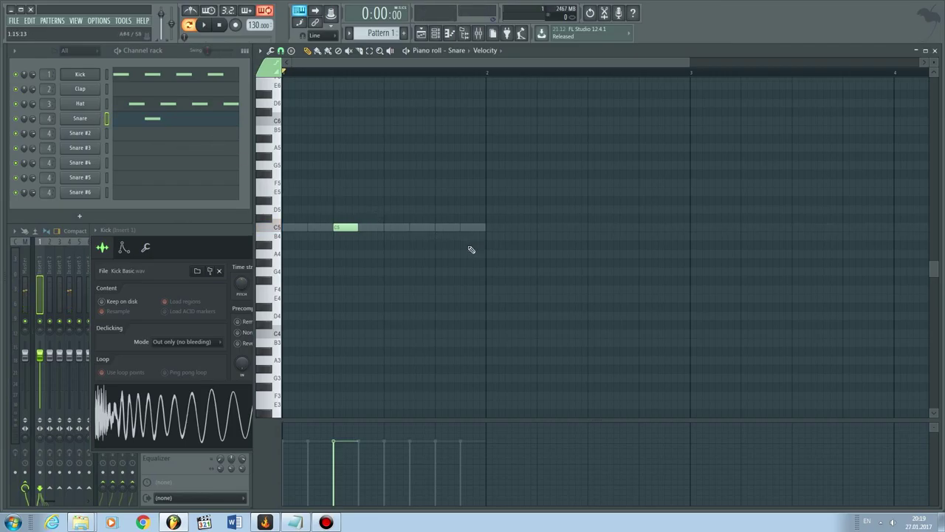
pyautogui.click(438, 228)
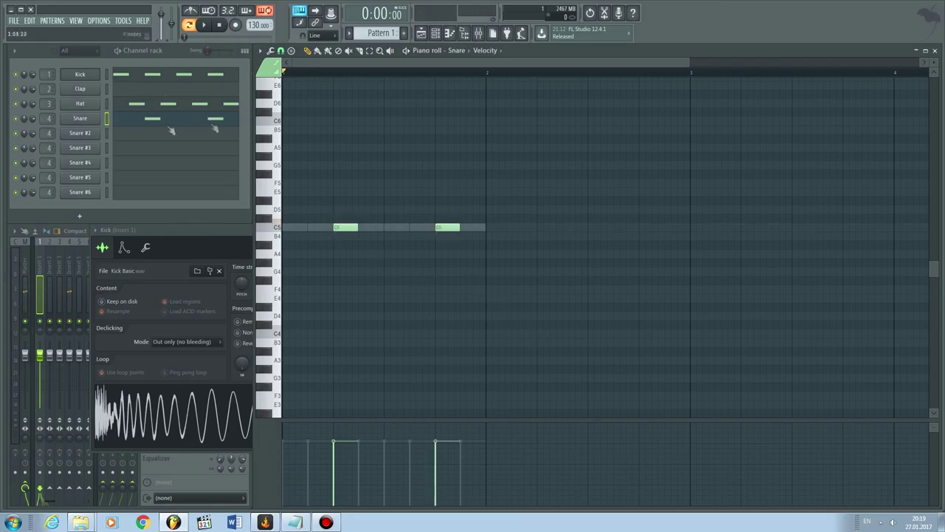
# Open the Clap channel's settings, return to the piano roll and play the pattern with kick, hat and snare.
pyautogui.click(88, 89)
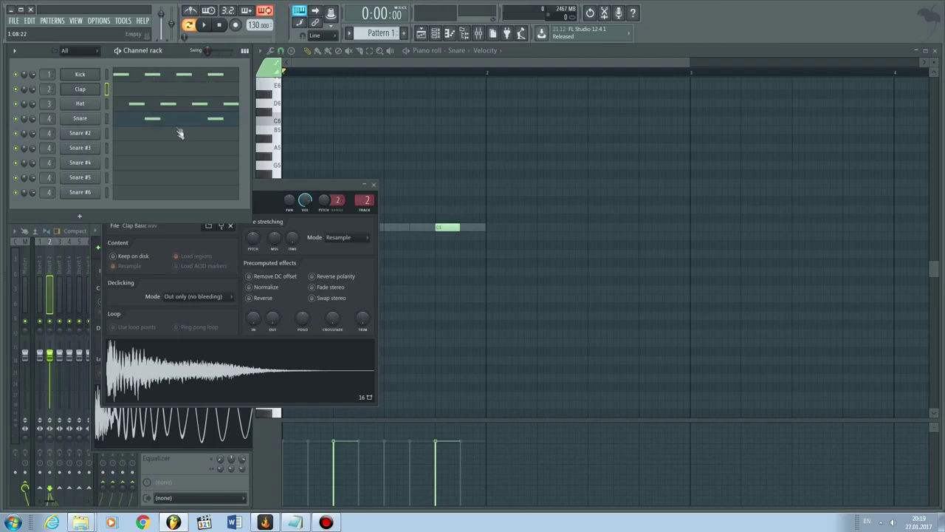
pyautogui.click(305, 106)
pyautogui.press('space')
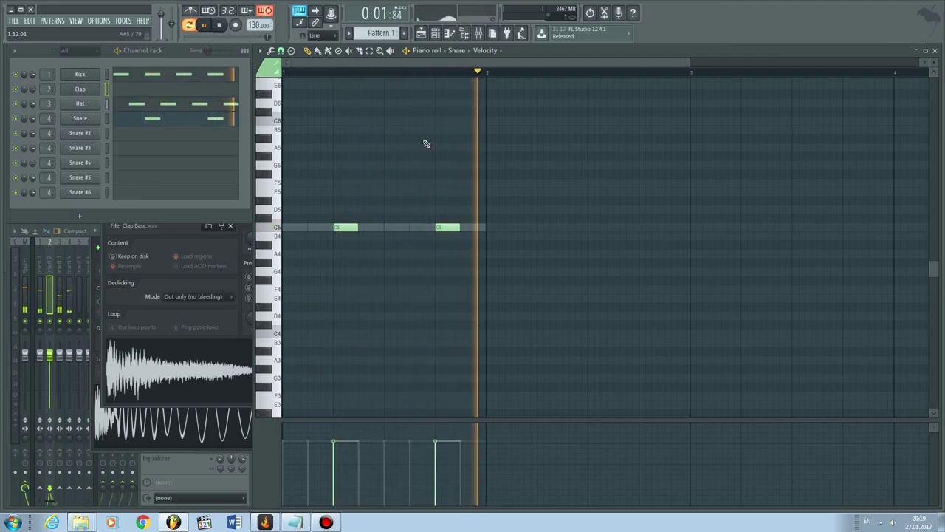
pyautogui.press('space')
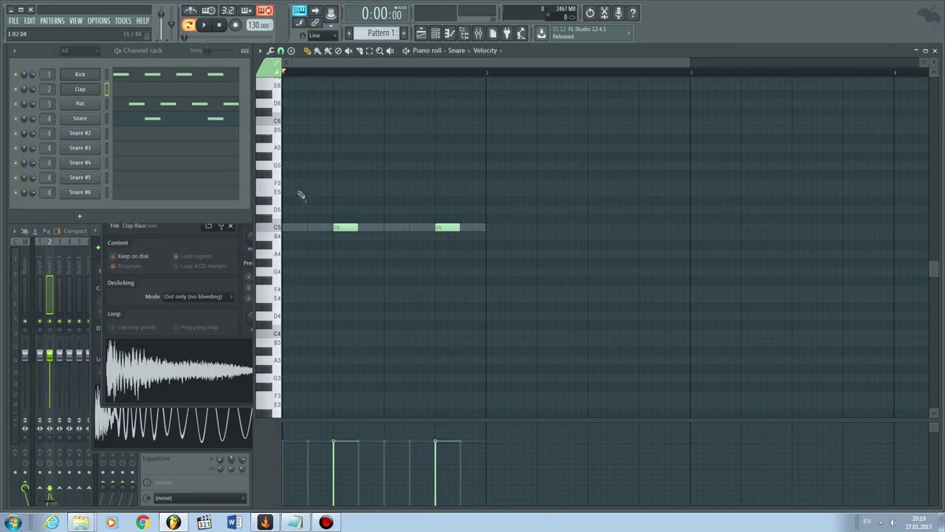
# Place two C5 Clap notes on beats 2 and 4 of bar 1 and play the pattern.
pyautogui.click(163, 90)
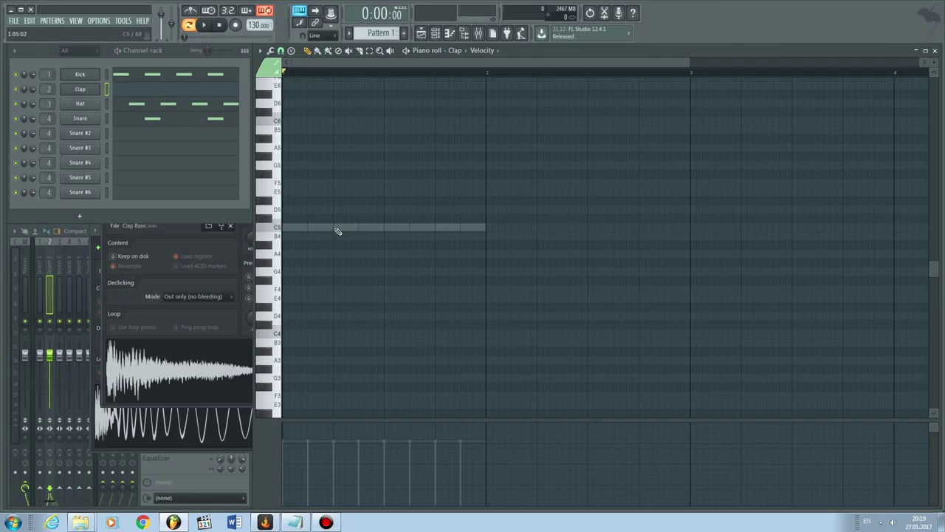
pyautogui.click(352, 229)
pyautogui.click(433, 228)
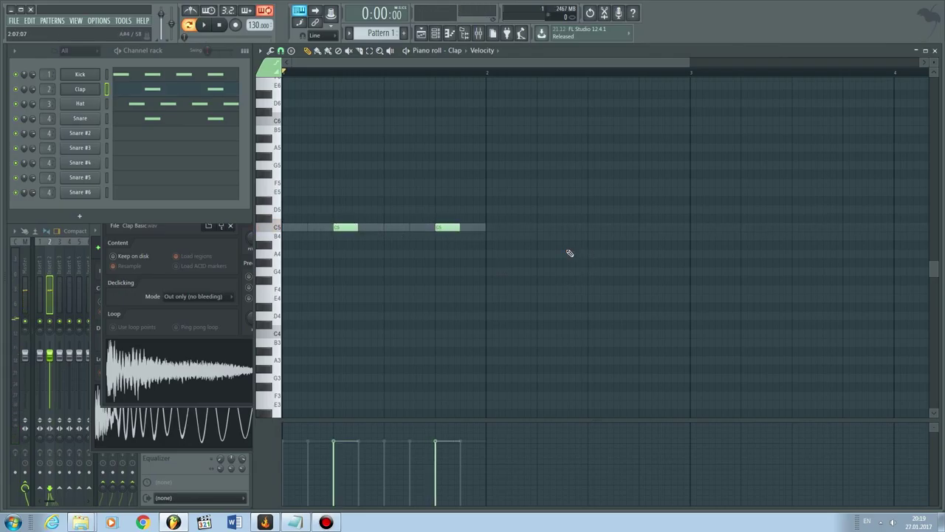
pyautogui.press('space')
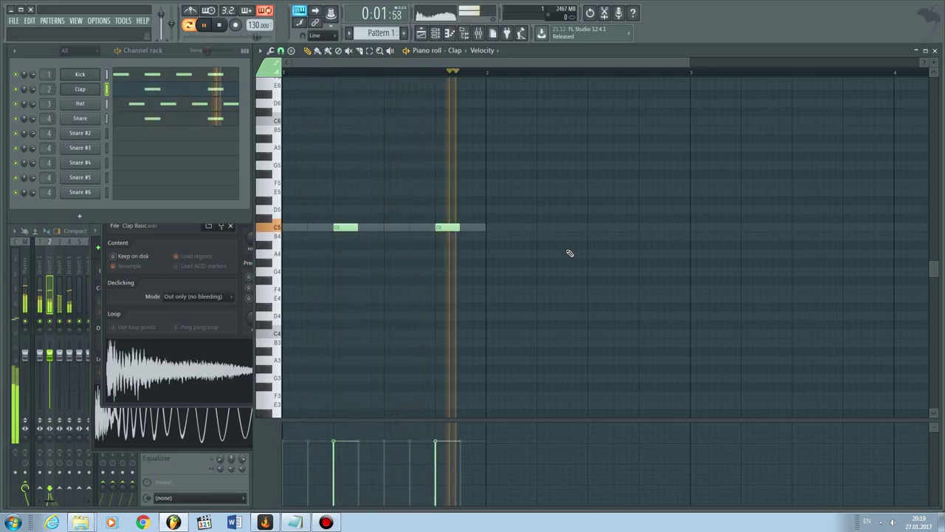
pyautogui.press('space')
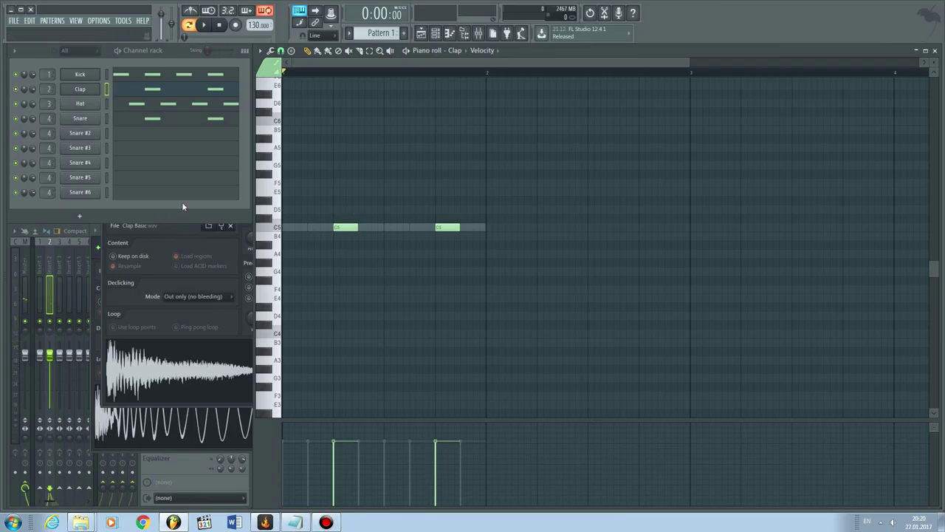
# Close the channel settings windows covering the mixer and select the Hat channel.
pyautogui.click(83, 89)
pyautogui.click(83, 103)
pyautogui.click(82, 103)
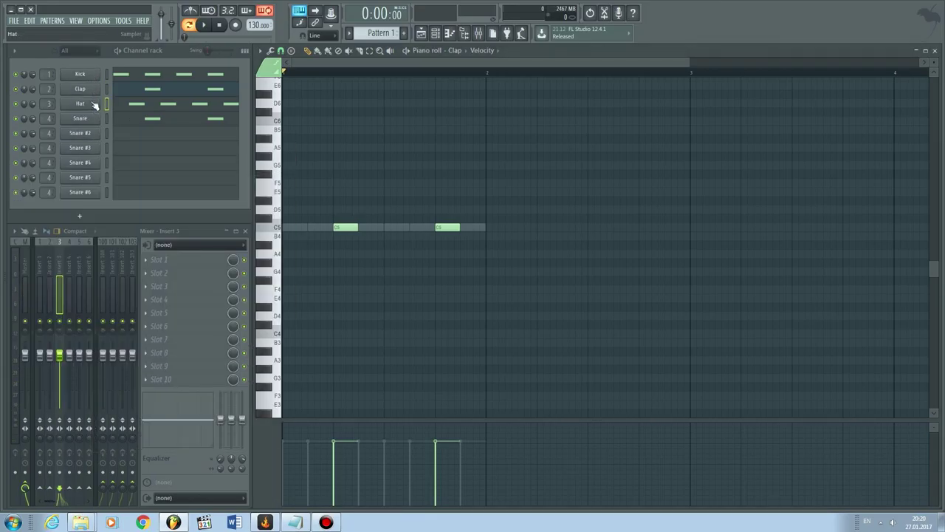
# Close the piano roll and paint Pattern 1 clips across bars 2 to 4 of Track 1 in the playlist.
pyautogui.click(935, 50)
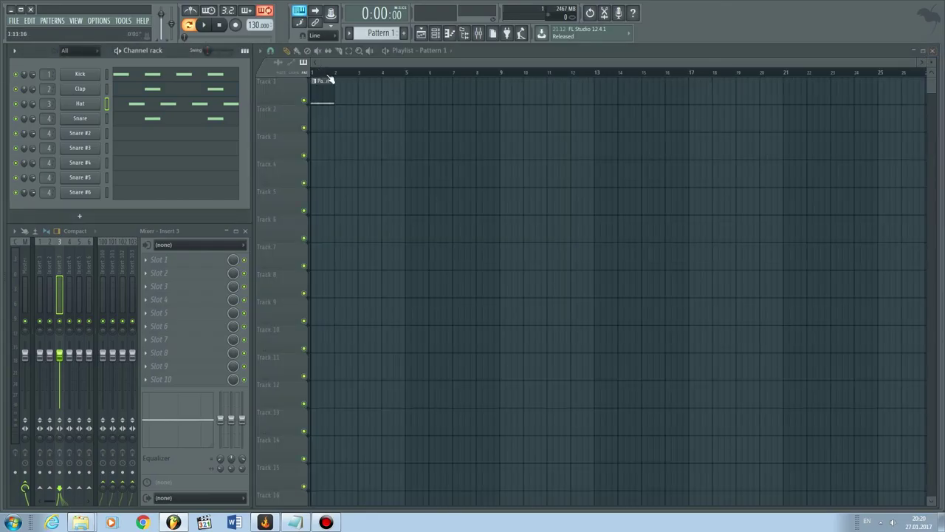
pyautogui.press('b')
pyautogui.moveTo(340, 96)
pyautogui.mouseDown()
pyautogui.moveTo(393, 97)
pyautogui.moveTo(391, 130)
pyautogui.mouseUp()
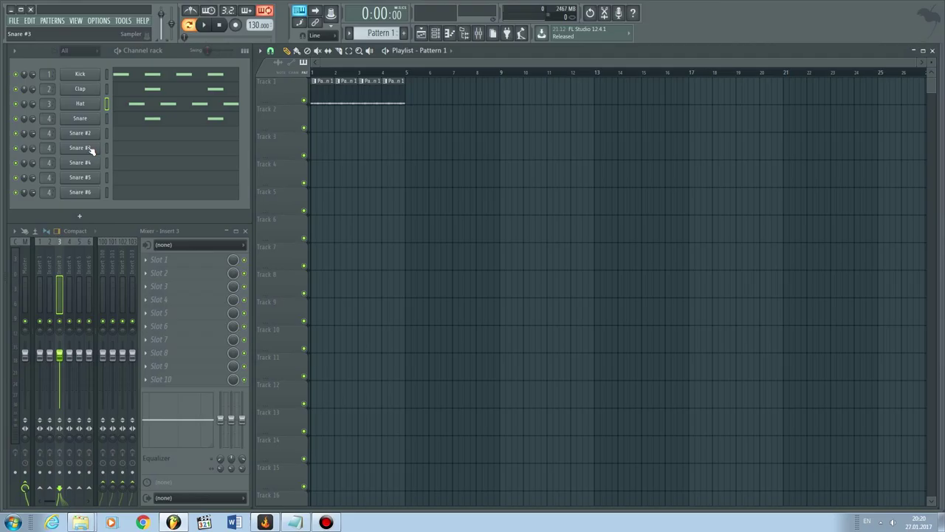
# Clone the Kick channel and open the settings of the copy.
pyautogui.rightClick(83, 77)
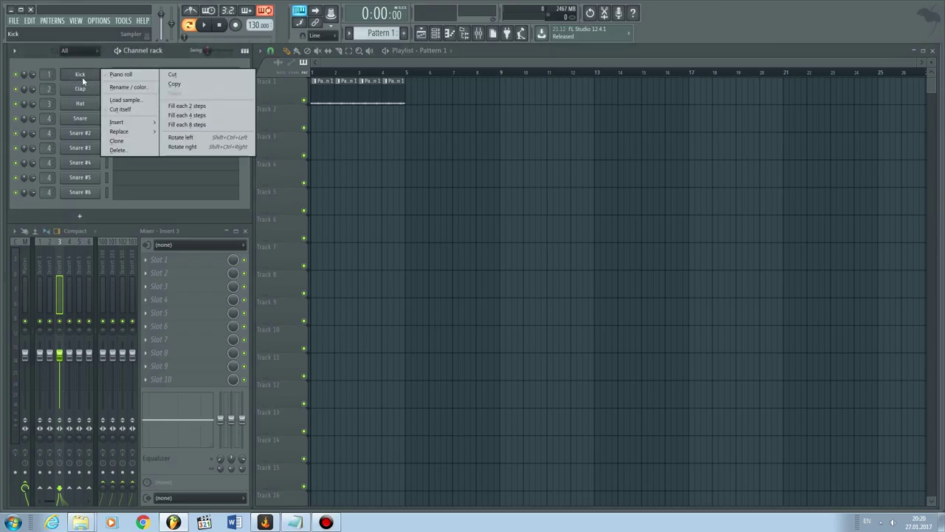
pyautogui.click(124, 140)
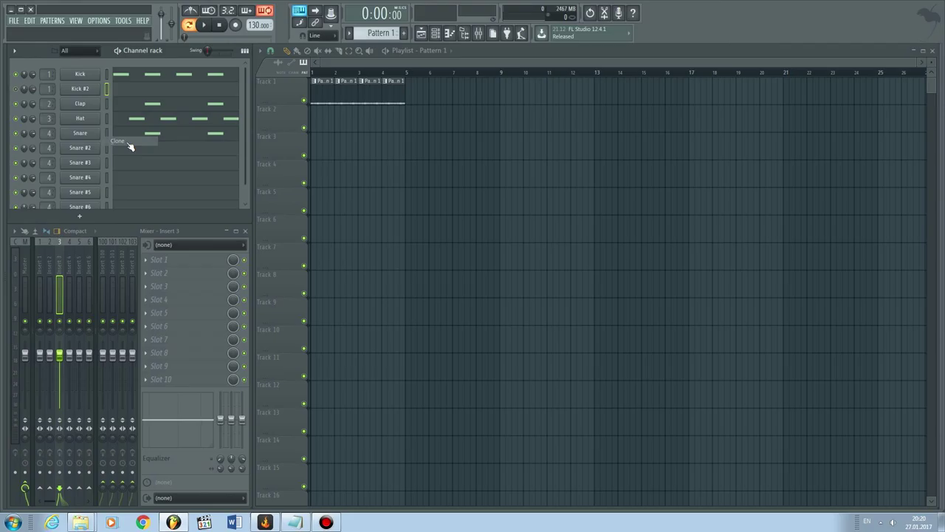
pyautogui.click(98, 91)
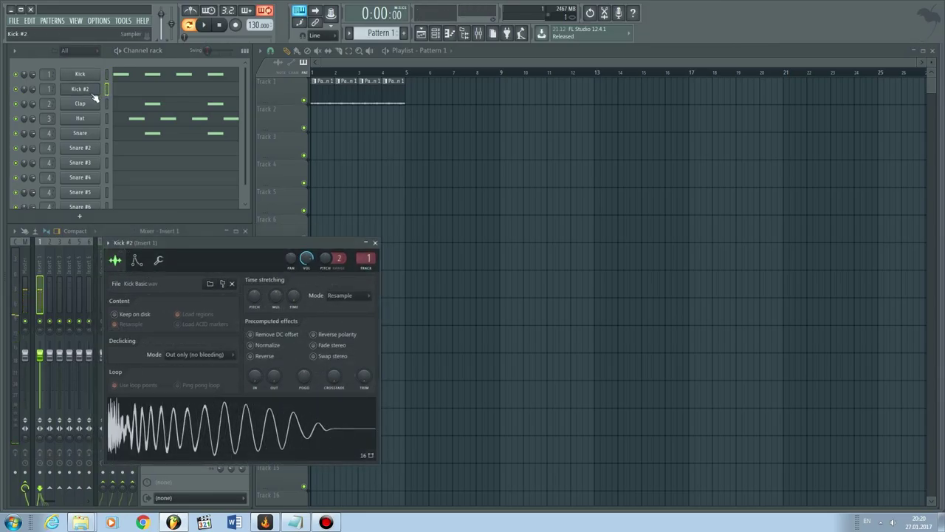
# Delete the duplicated Kick #2 channel from the channel rack.
pyautogui.rightClick(95, 93)
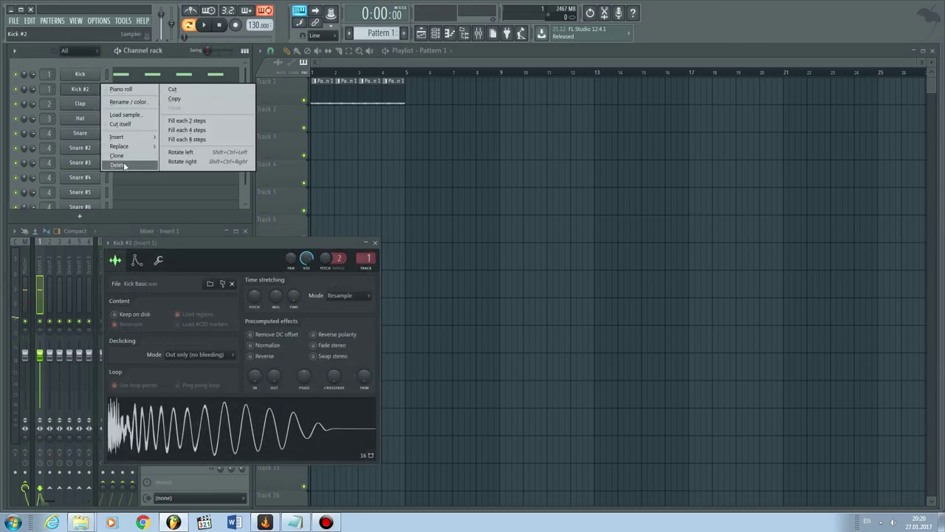
pyautogui.click(246, 167)
pyautogui.click(555, 287)
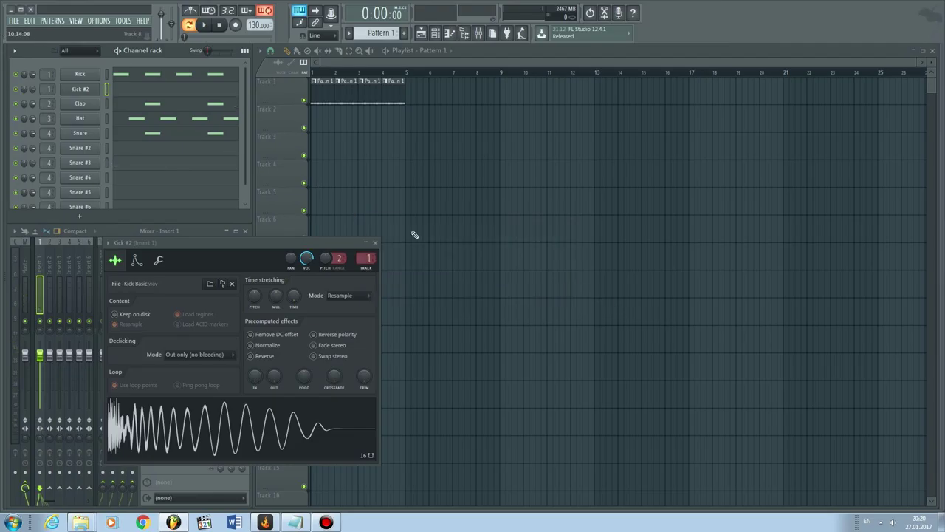
pyautogui.rightClick(80, 92)
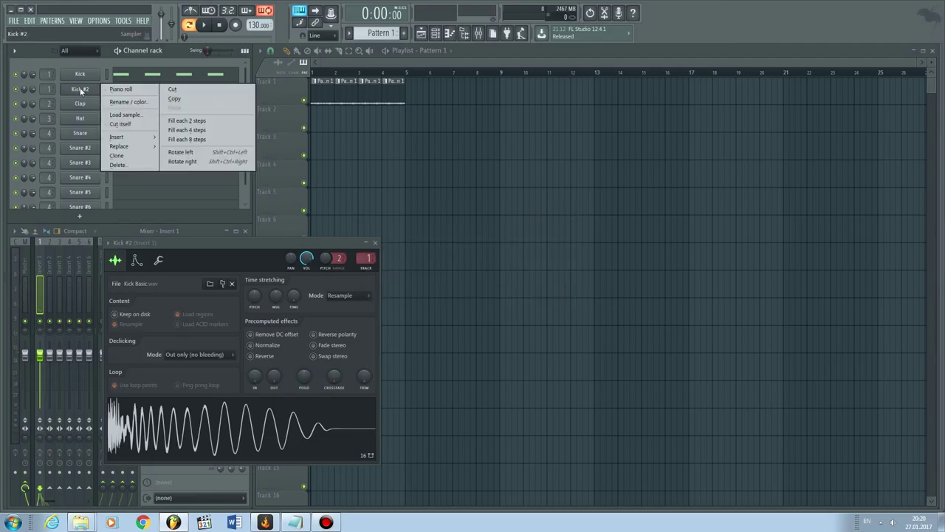
pyautogui.click(119, 165)
pyautogui.click(522, 287)
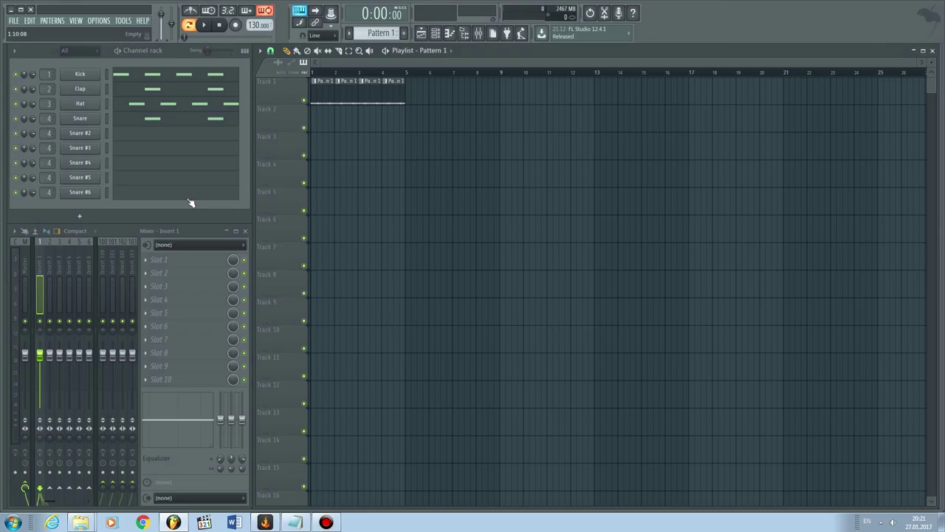
# Try out the panning and volume knobs of the Kick channel while playing the pattern.
pyautogui.click(33, 55)
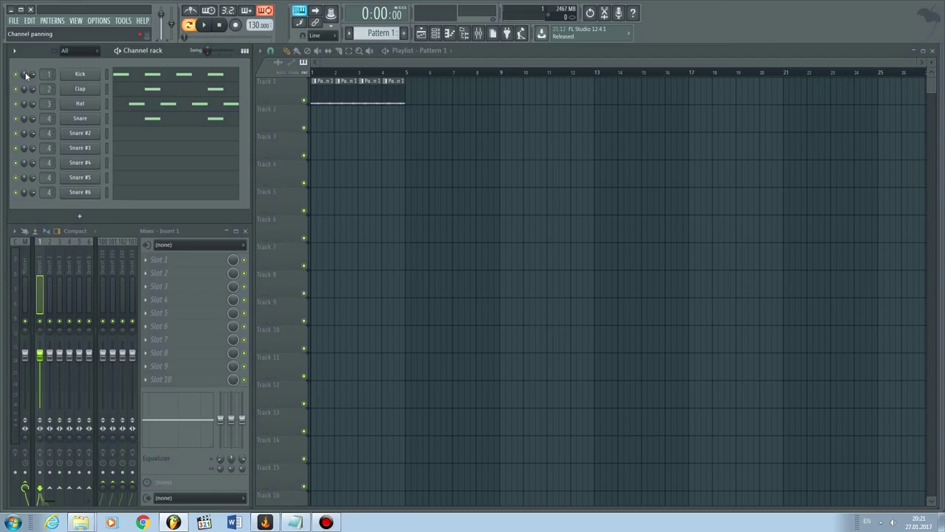
pyautogui.moveTo(26, 75); pyautogui.dragTo(26, 79)
pyautogui.press('space')
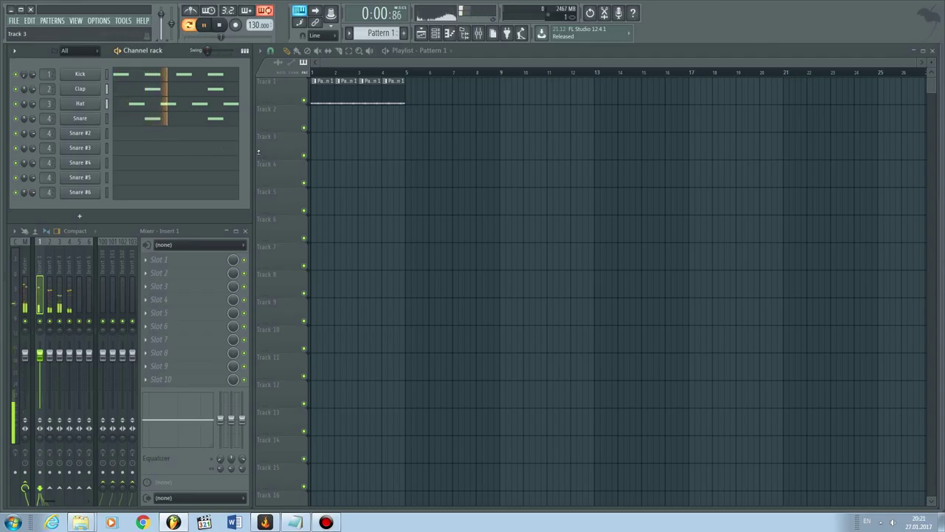
pyautogui.press('space')
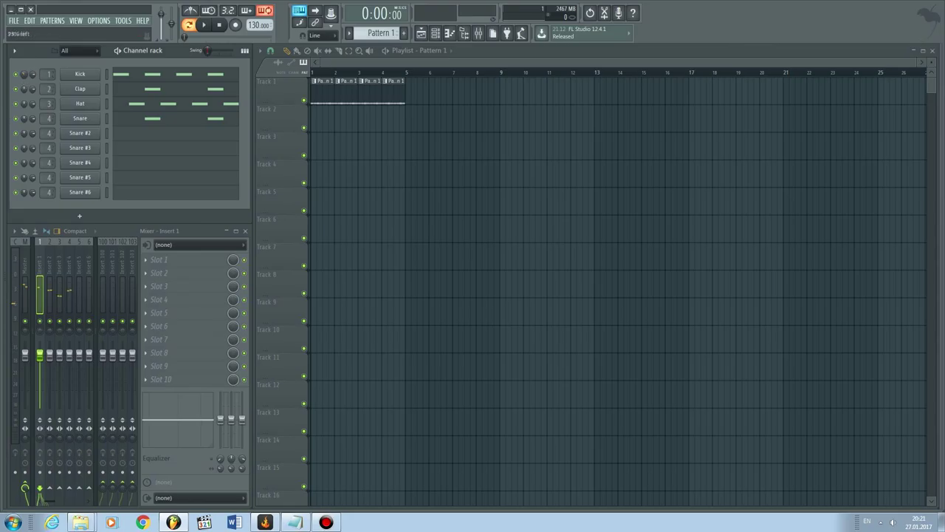
pyautogui.press('space')
pyautogui.press('space')
pyautogui.moveTo(22, 75); pyautogui.dragTo(23, 75)
pyautogui.moveTo(29, 75); pyautogui.dragTo(29, 85)
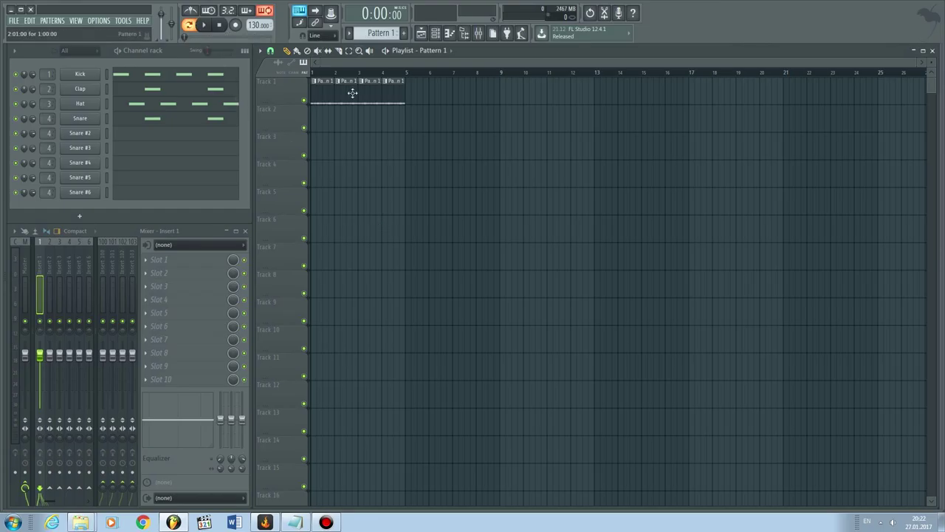
# Play and stop Pattern 1 in pattern mode.
pyautogui.click(205, 25)
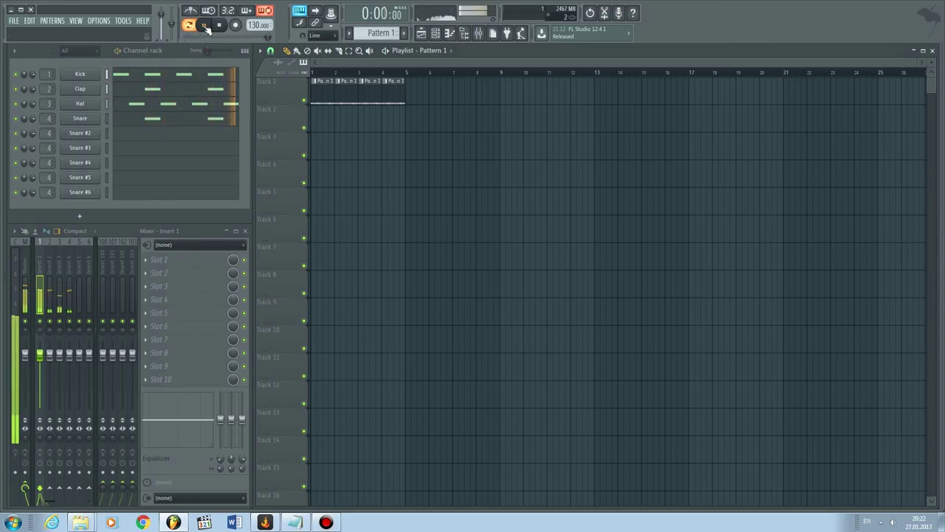
pyautogui.click(206, 25)
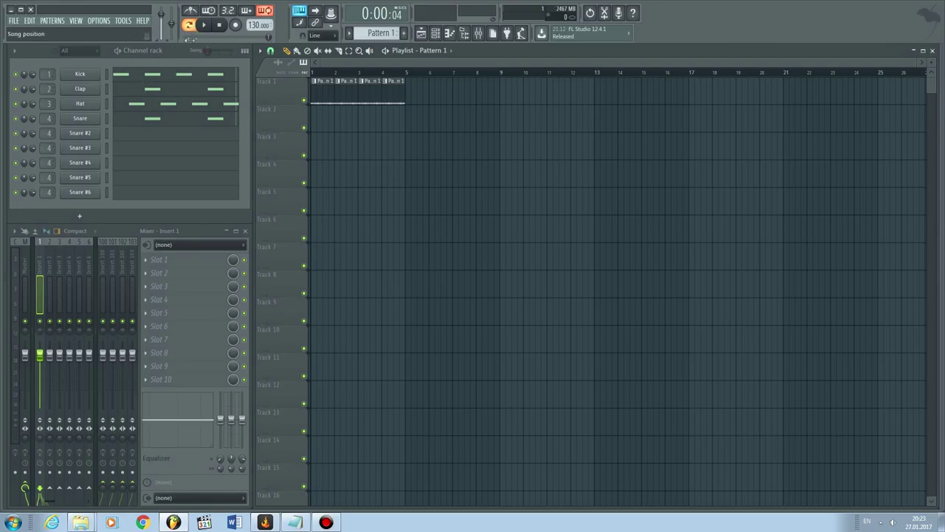
pyautogui.click(189, 25)
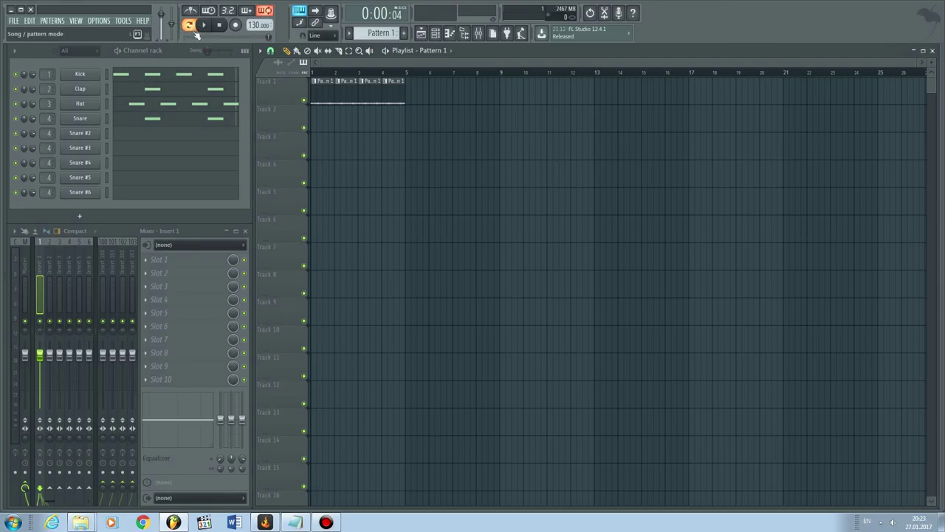
pyautogui.click(210, 26)
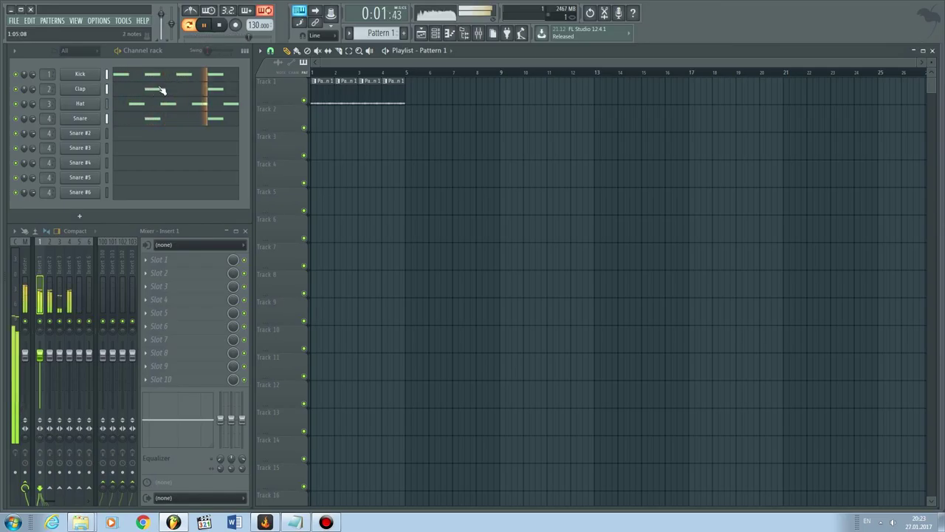
pyautogui.press('space')
# Switch playback to song mode and play the arranged clips in the playlist.
pyautogui.click(189, 25)
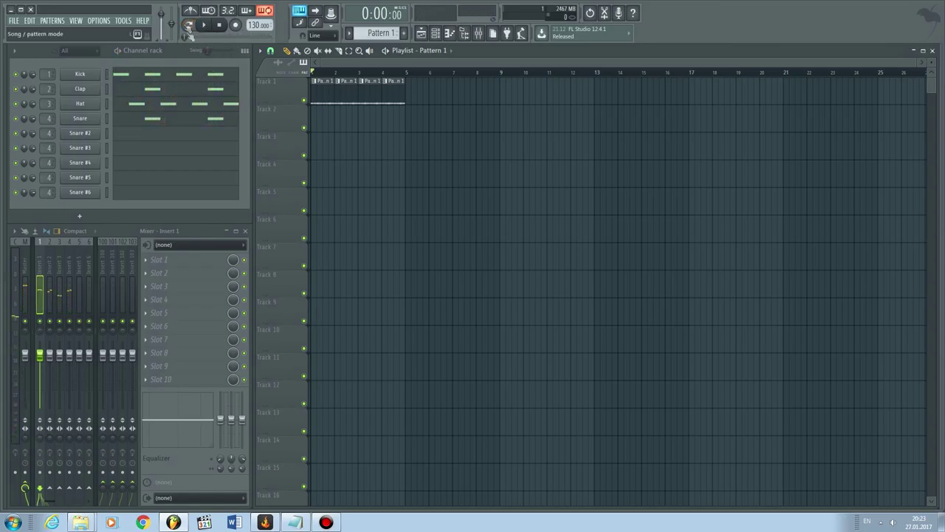
pyautogui.press('space')
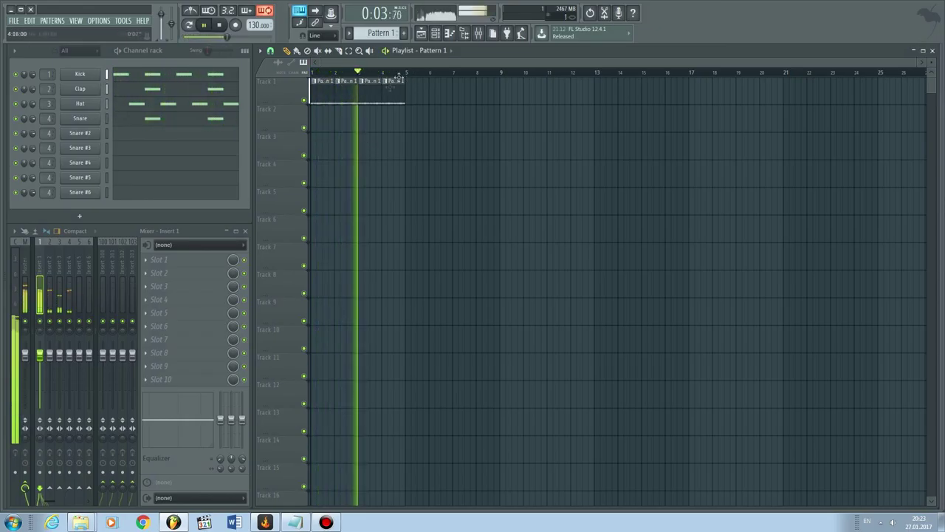
pyautogui.press('space')
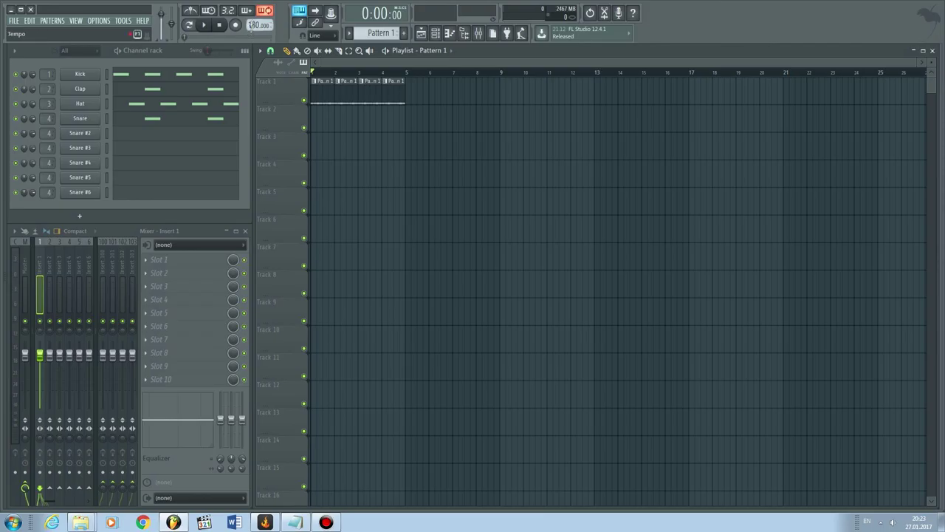
pyautogui.press('space')
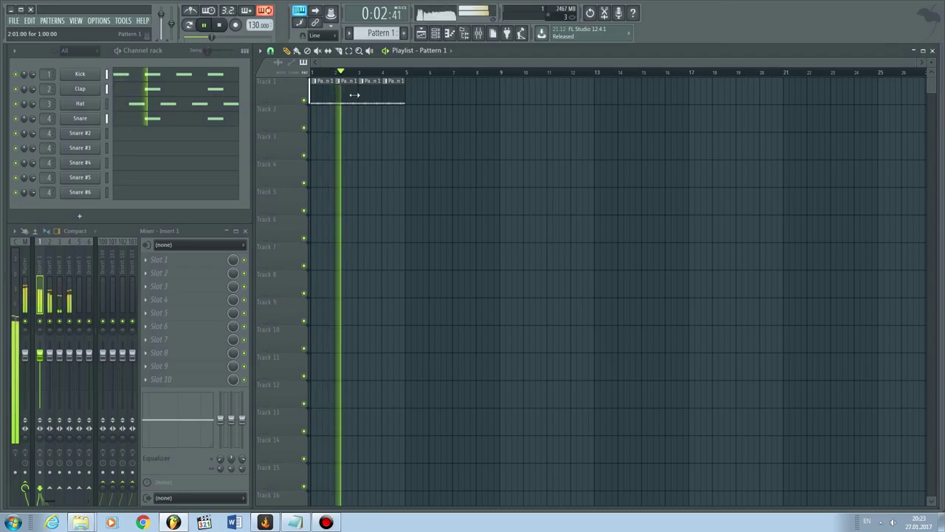
pyautogui.press('space')
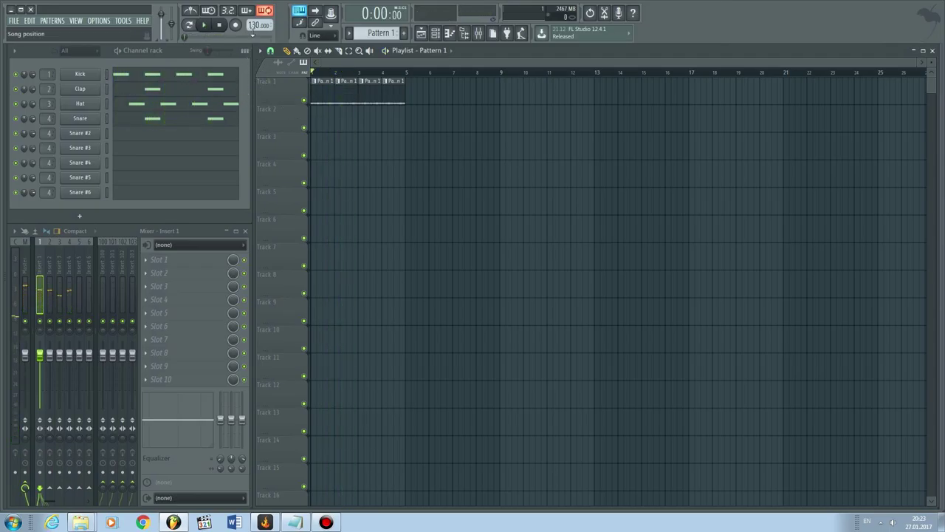
# Raise the project tempo to 170 BPM and play the arrangement at that speed.
pyautogui.scroll(1, 255, 28)
pyautogui.scroll(4, 255, 28)
pyautogui.scroll(-3, 255, 28)
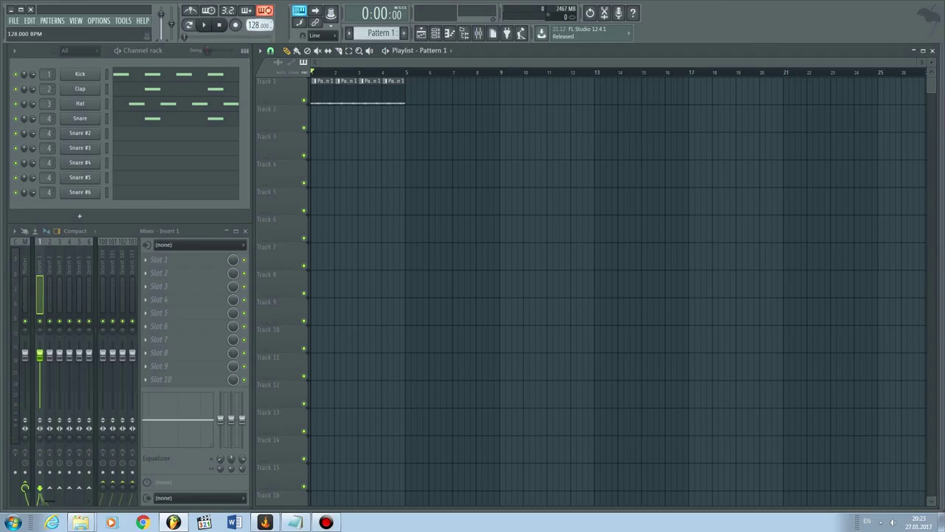
pyautogui.moveTo(254, 24)
pyautogui.mouseDown()
pyautogui.moveTo(254, 11)
pyautogui.moveTo(255, 22)
pyautogui.mouseUp()
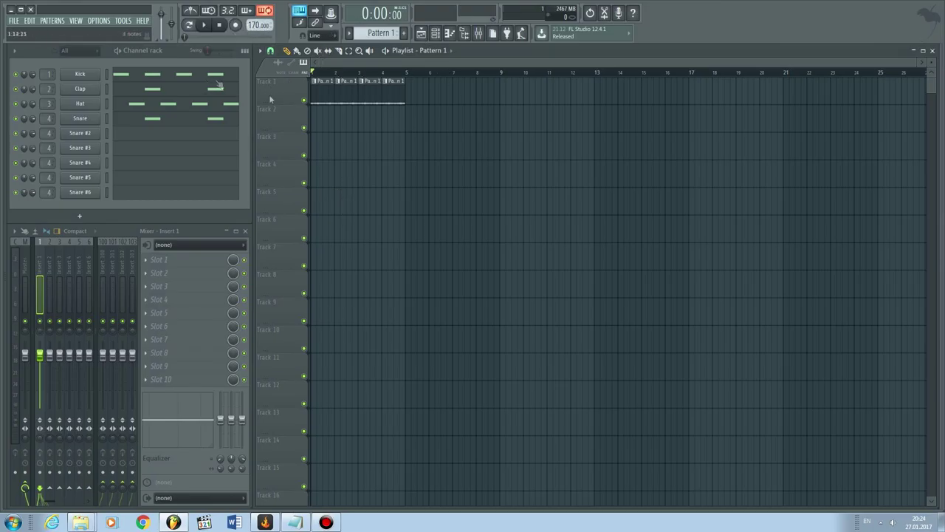
pyautogui.press('space')
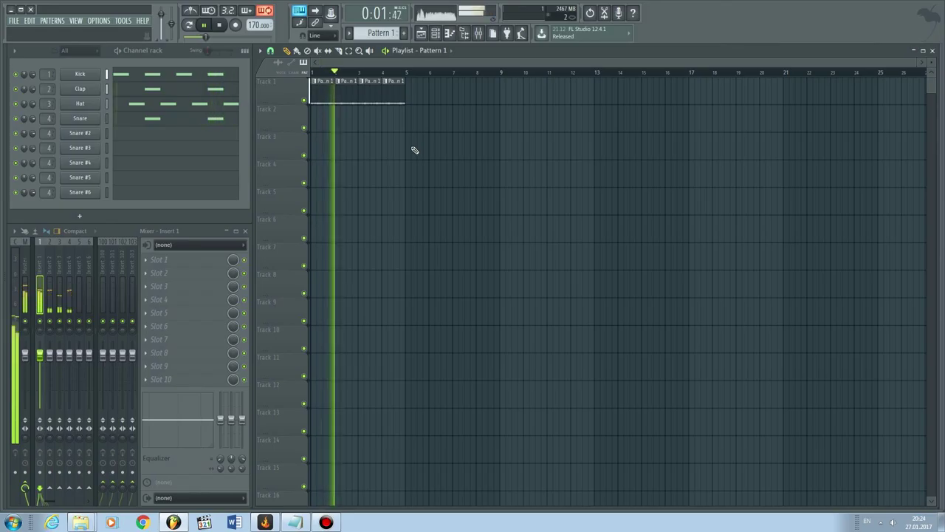
pyautogui.press('space')
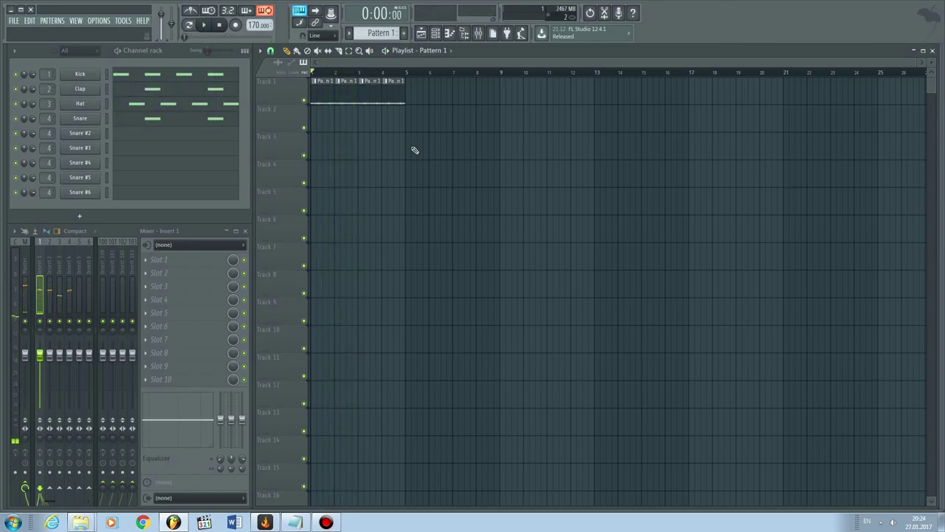
# Play the arrangement at a tempo of 96 BPM and set the tempo back to 130 BPM.
pyautogui.moveTo(259, 24); pyautogui.dragTo(258, 81)
pyautogui.press('space')
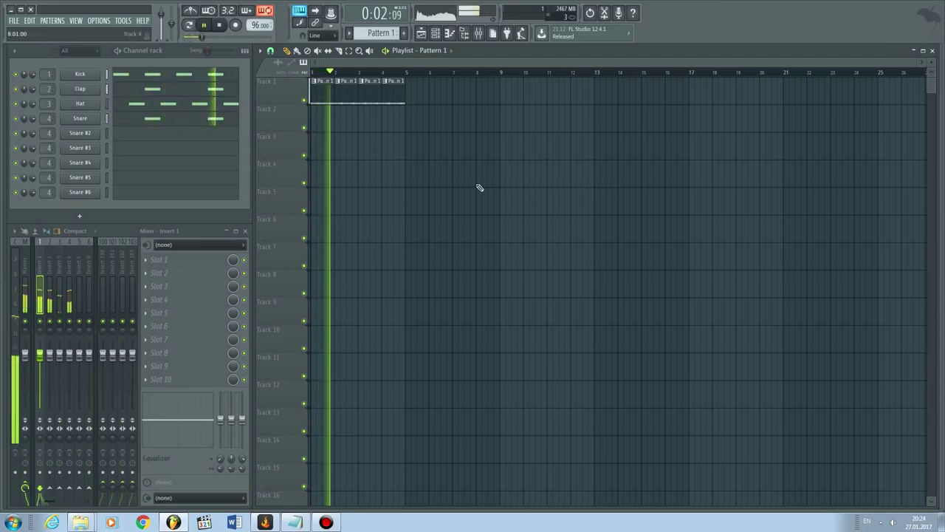
pyautogui.press('space')
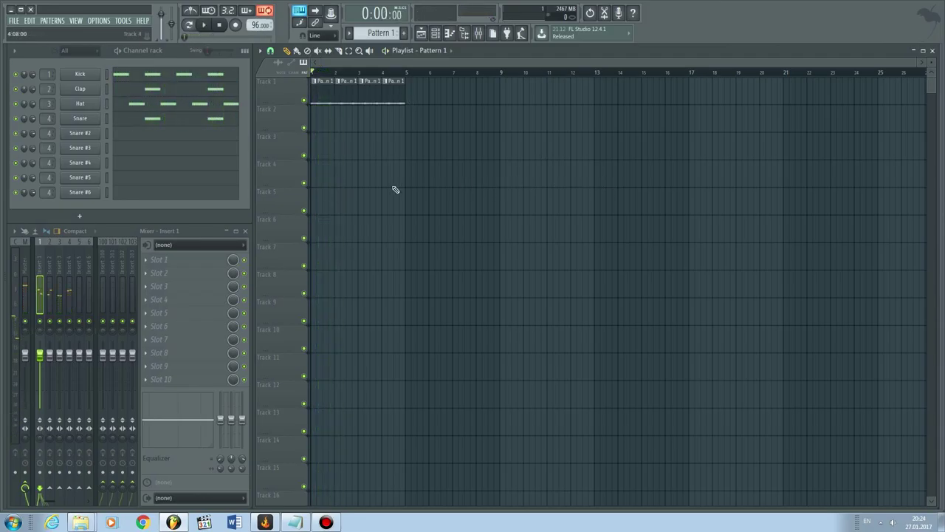
pyautogui.moveTo(251, 25); pyautogui.dragTo(251, 4)
pyautogui.scroll(1, 294, 36)
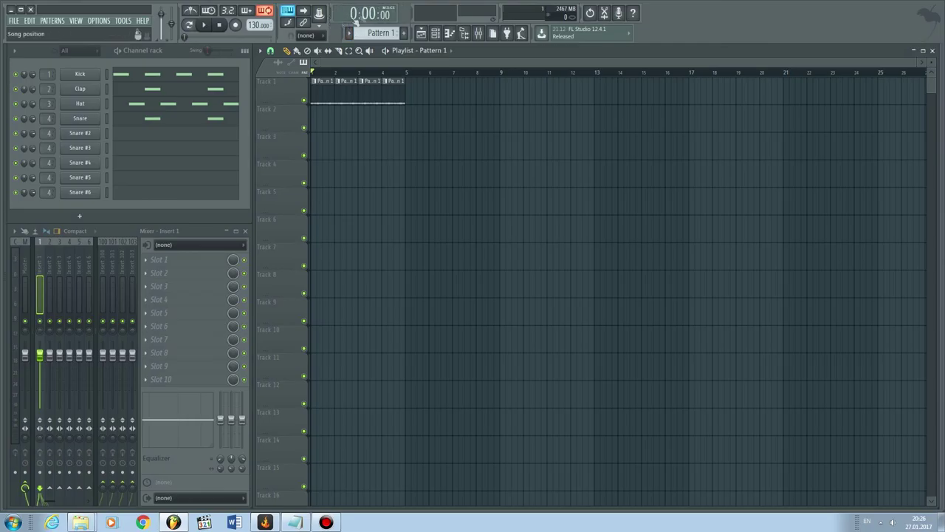
# Move the playback position to several points between bars 2 and 6 on the playlist timeline.
pyautogui.click(355, 73)
pyautogui.click(391, 73)
pyautogui.click(438, 73)
pyautogui.click(386, 73)
pyautogui.click(381, 73)
pyautogui.click(372, 73)
# Toggle the time display between bars and minutes:seconds, and place the playback position near the end of bar 3.
pyautogui.click(374, 20)
pyautogui.click(375, 21)
pyautogui.click(375, 21)
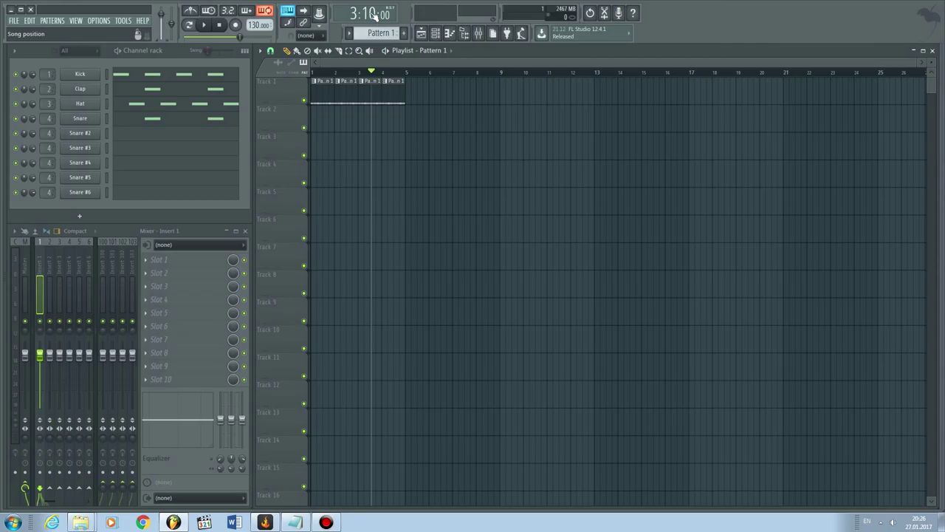
pyautogui.click(372, 16)
pyautogui.click(377, 73)
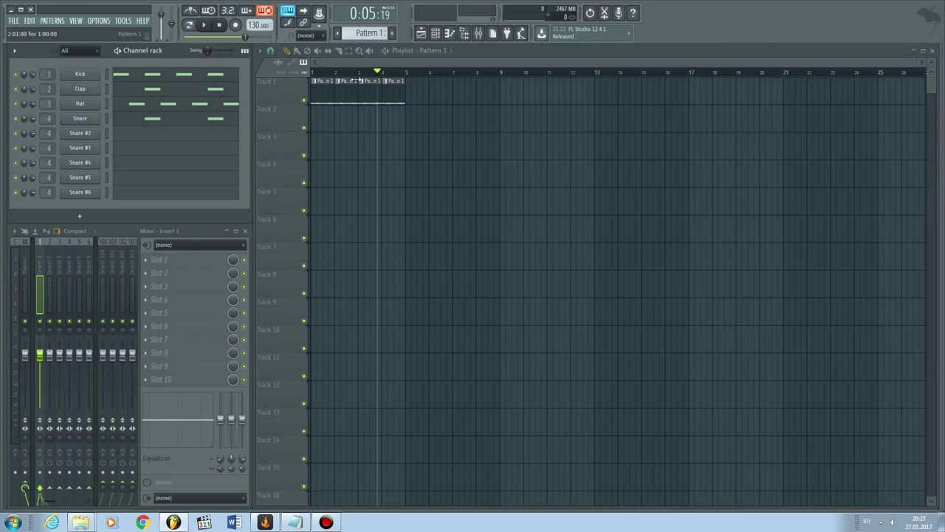
# Place extra Pattern 1 clips on Tracks 2, 3 and 5 of the playlist and delete them.
pyautogui.click(347, 119)
pyautogui.click(351, 146)
pyautogui.click(362, 200)
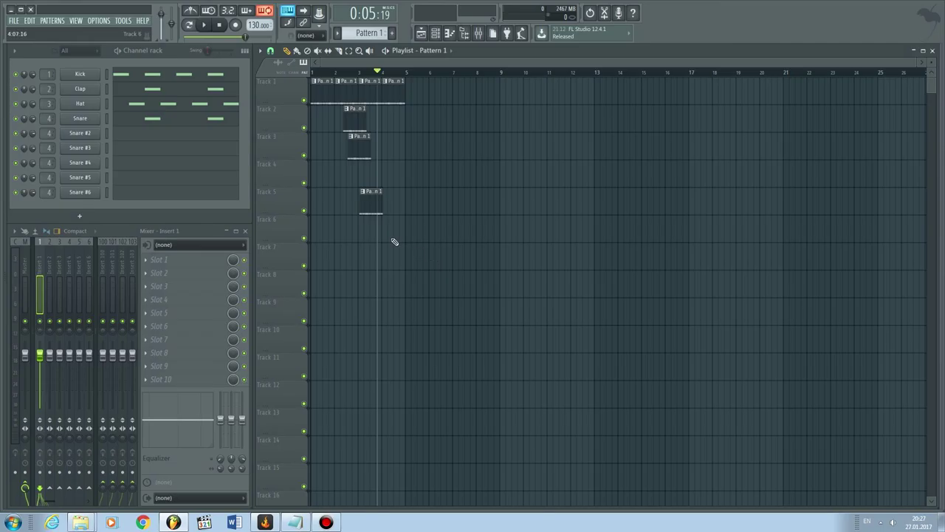
pyautogui.rightClick(369, 201)
pyautogui.rightClick(359, 148)
pyautogui.rightClick(349, 120)
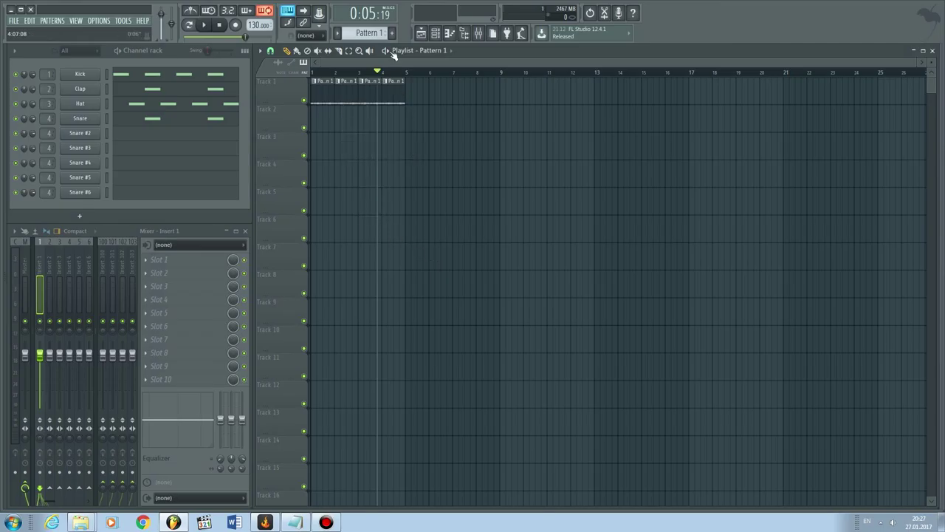
# Create a new pattern named 123 and place its clip at bar 2 of Track 2, without naming a third pattern.
pyautogui.click(392, 34)
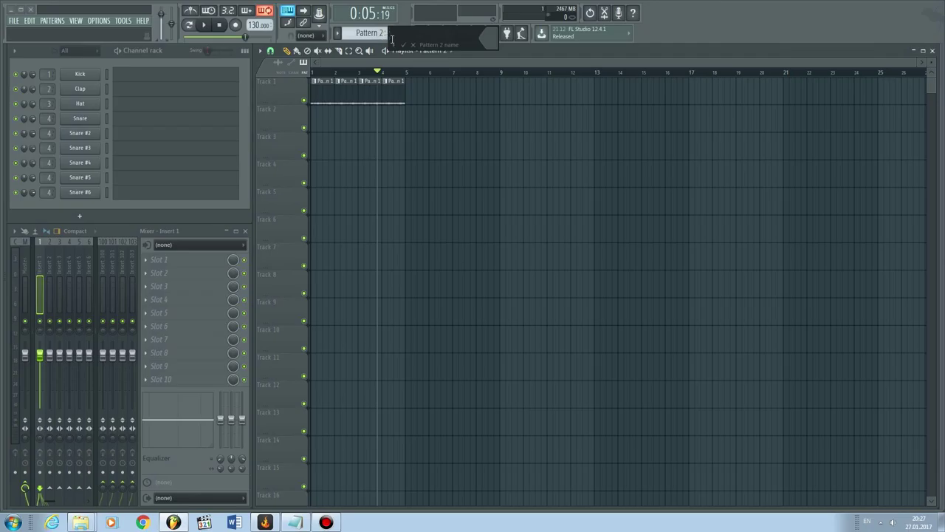
pyautogui.press('Return')
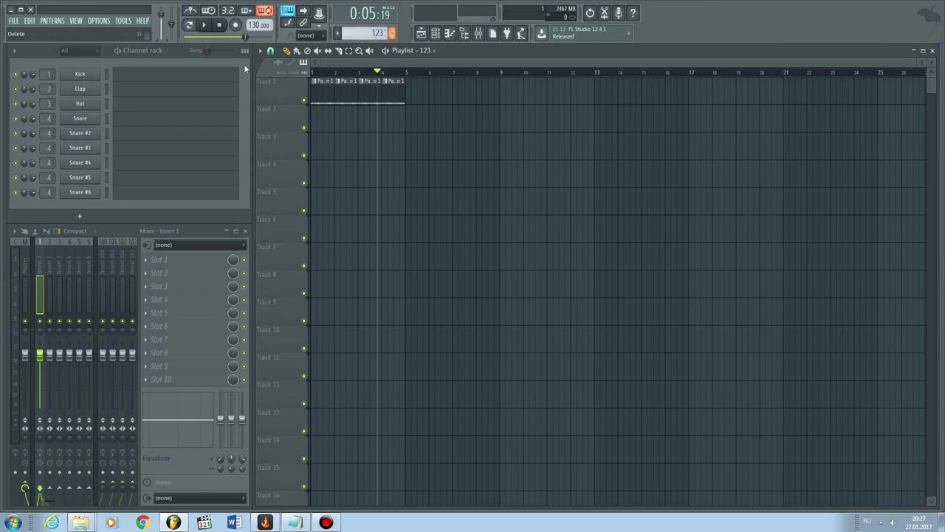
pyautogui.moveTo(375, 111); pyautogui.dragTo(335, 121)
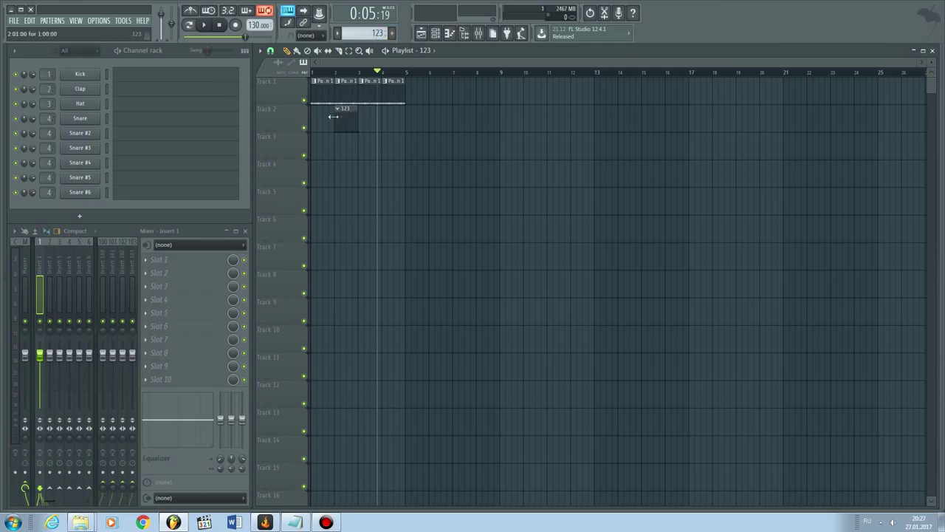
pyautogui.click(394, 34)
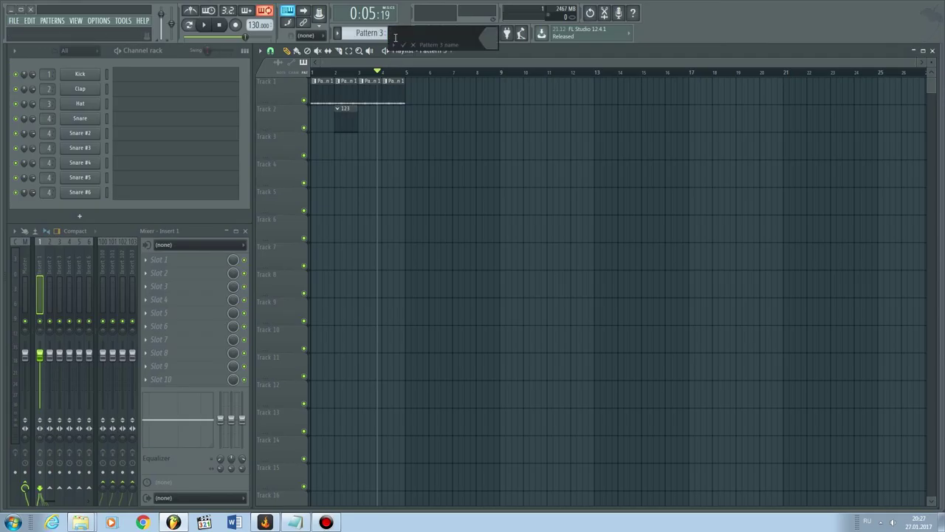
pyautogui.click(418, 46)
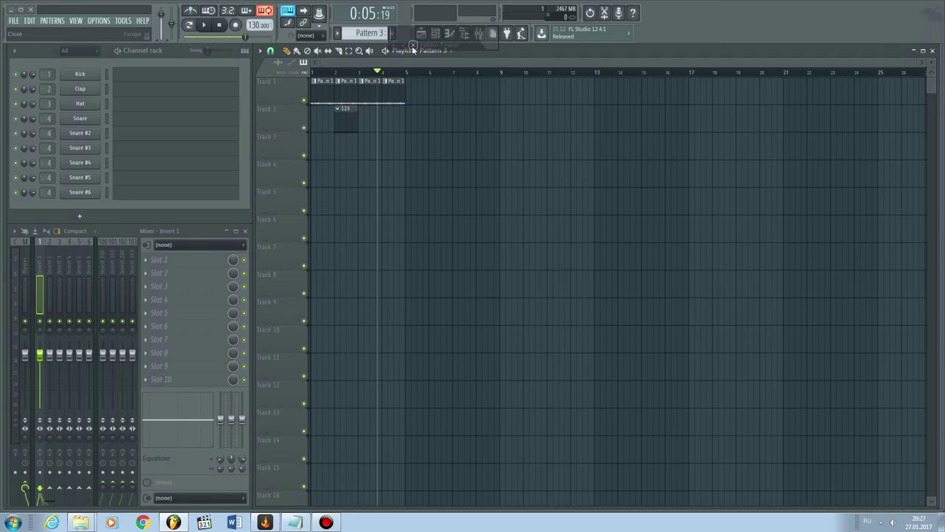
# Select pattern 123 through its playlist clip and open the Hat channel's piano roll.
pyautogui.click(348, 120)
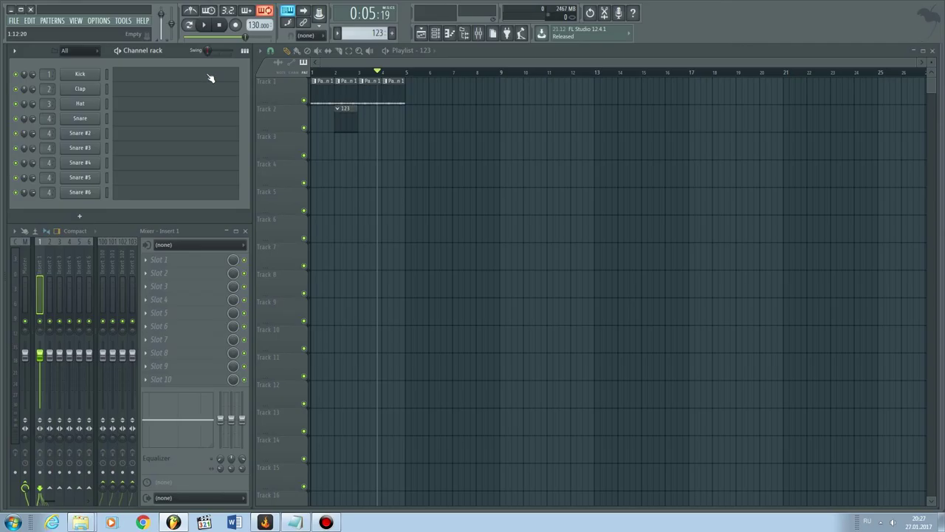
pyautogui.click(147, 108)
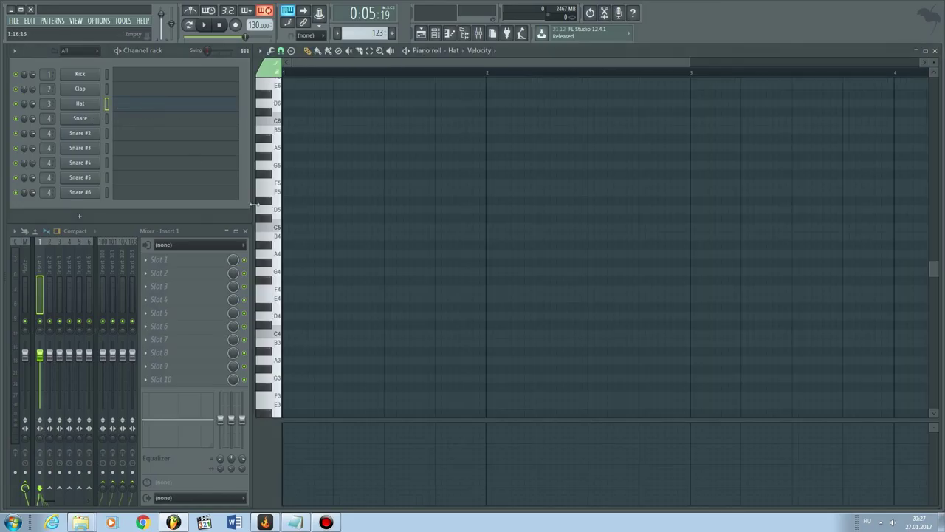
# Draw five short G5 notes in the first half of bar 1 in the Hat piano roll and return to the playlist.
pyautogui.moveTo(312, 170); pyautogui.dragTo(345, 167)
pyautogui.click(323, 166)
pyautogui.click(335, 166)
pyautogui.click(358, 167)
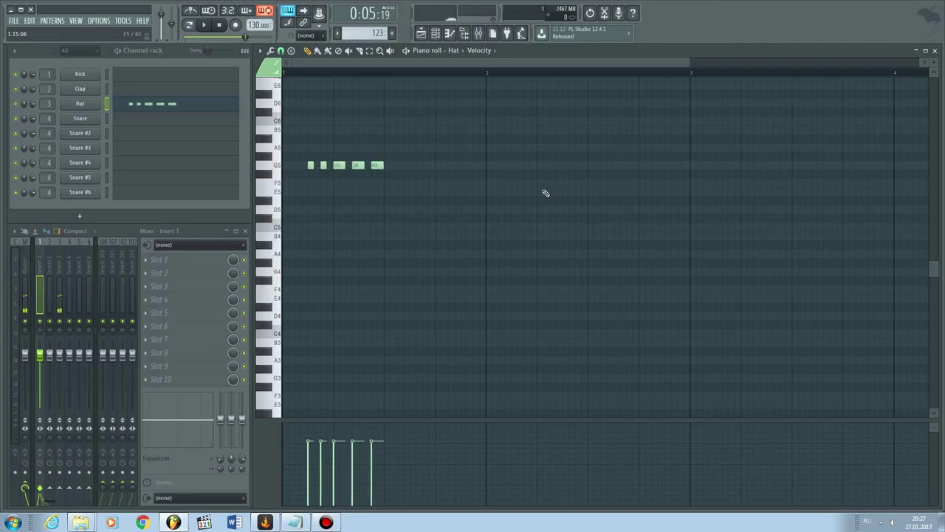
pyautogui.click(935, 50)
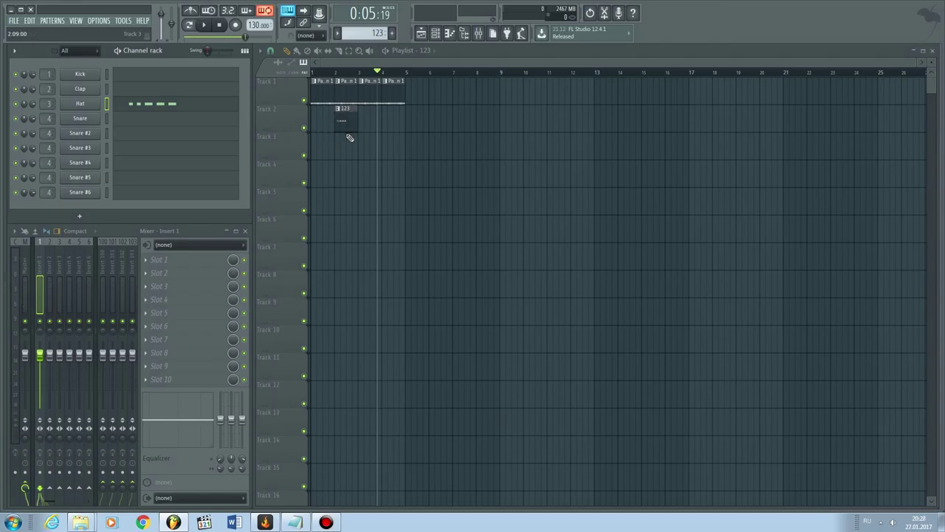
# Place pattern 123 clips at bars 3 and 4 of Track 2 and play the song from the end of bar 1.
pyautogui.click(362, 120)
pyautogui.click(387, 123)
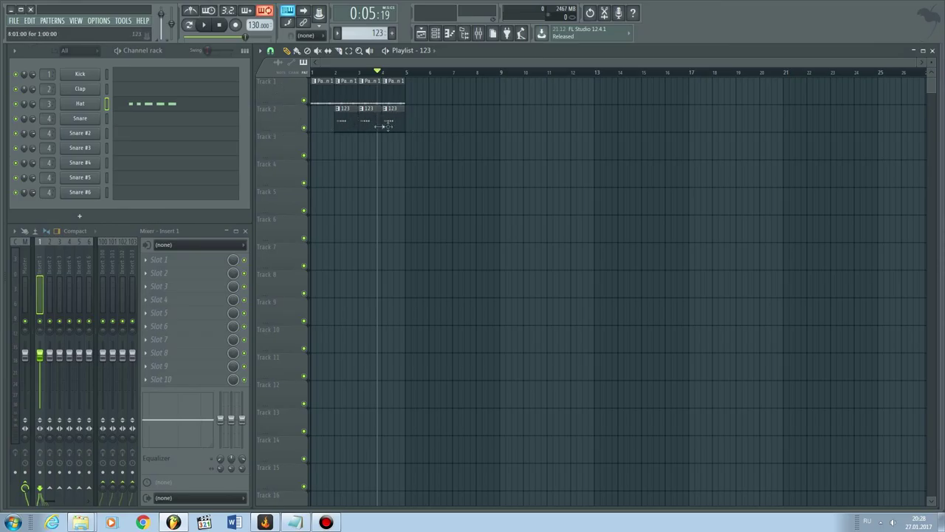
pyautogui.click(331, 72)
pyautogui.press('space')
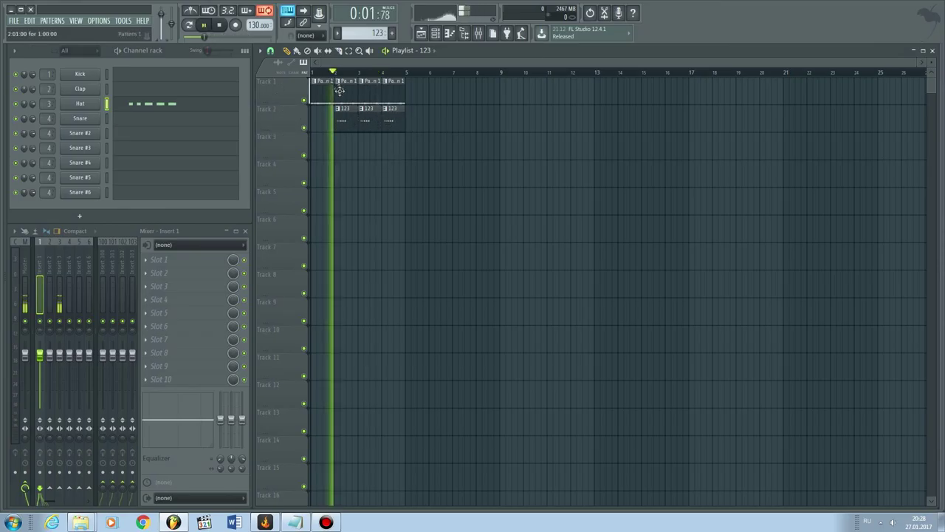
# Stop playback and replace the last two G5 notes in the Hat piano roll with three consecutive ones directly after the third note.
pyautogui.click(158, 106)
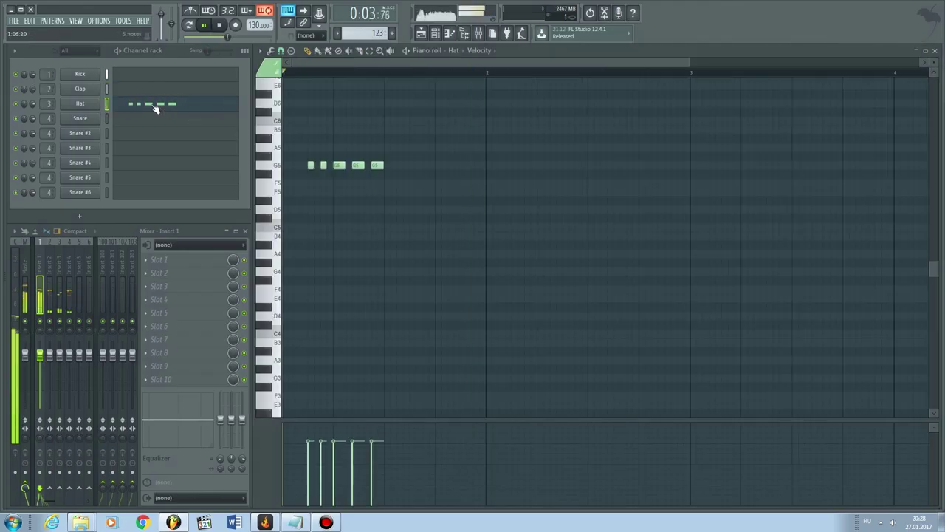
pyautogui.click(169, 105)
pyautogui.press('space')
pyautogui.click(168, 106)
pyautogui.rightClick(376, 165)
pyautogui.rightClick(357, 166)
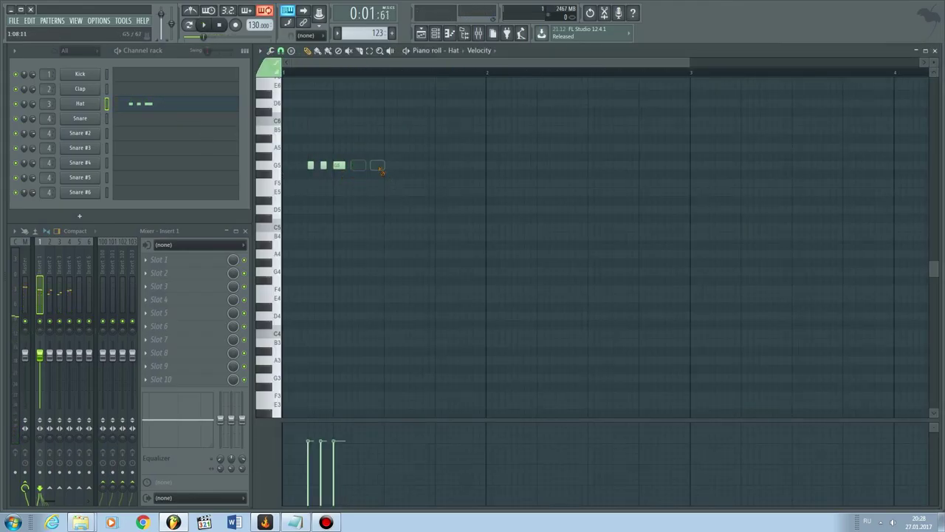
pyautogui.click(347, 166)
pyautogui.click(359, 166)
pyautogui.click(372, 166)
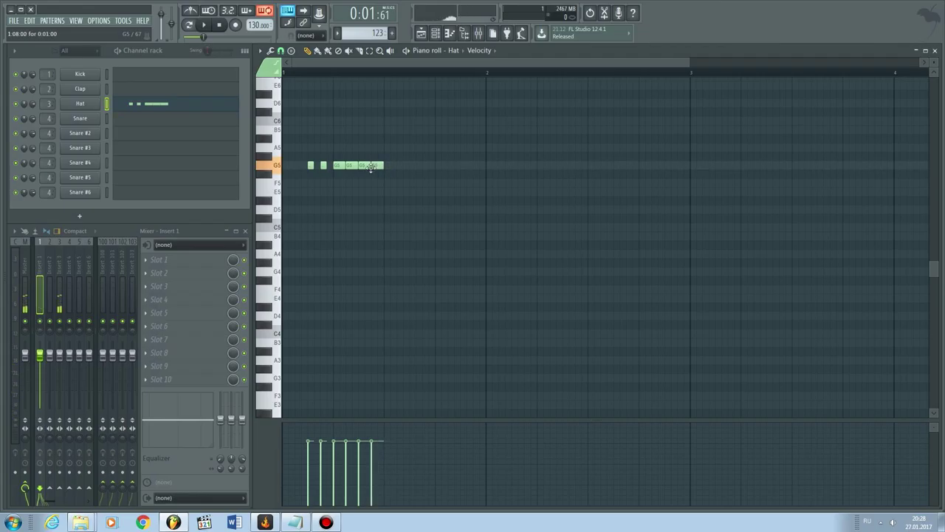
# Listen to the edited hat part, return to the playlist and play the arrangement from the end of bar 1.
pyautogui.press('space')
pyautogui.press('space')
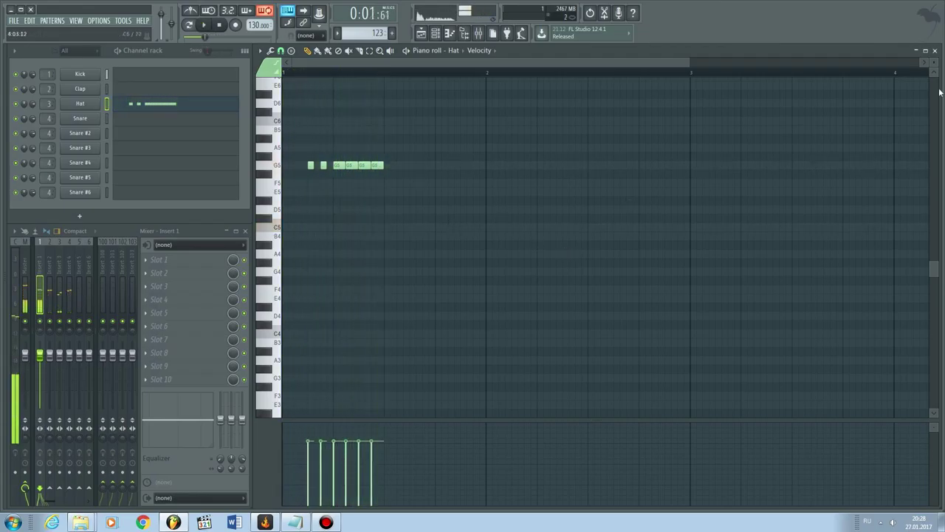
pyautogui.press('F5')
pyautogui.press('space')
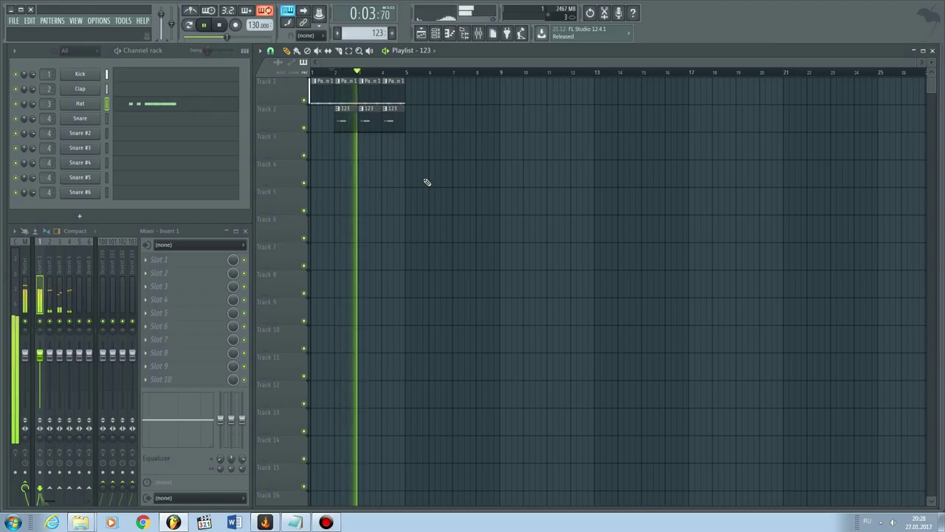
pyautogui.press('space')
# Solo Track 2 and play it alone, and play the arrangement again with all tracks turned back on.
pyautogui.rightClick(304, 127)
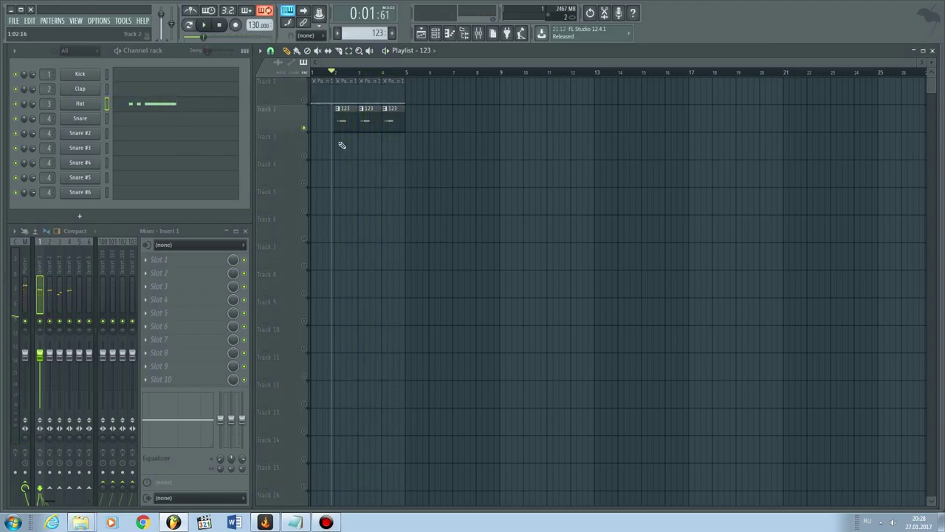
pyautogui.press('space')
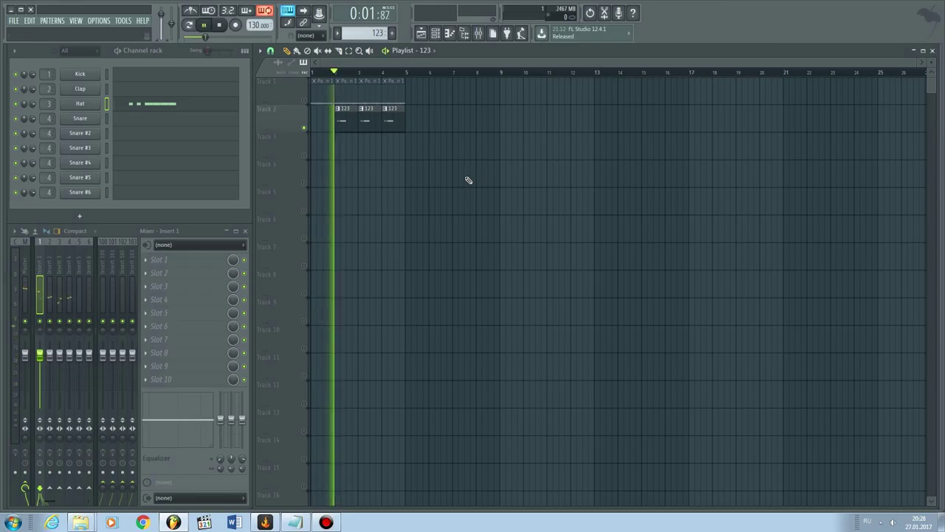
pyautogui.press('space')
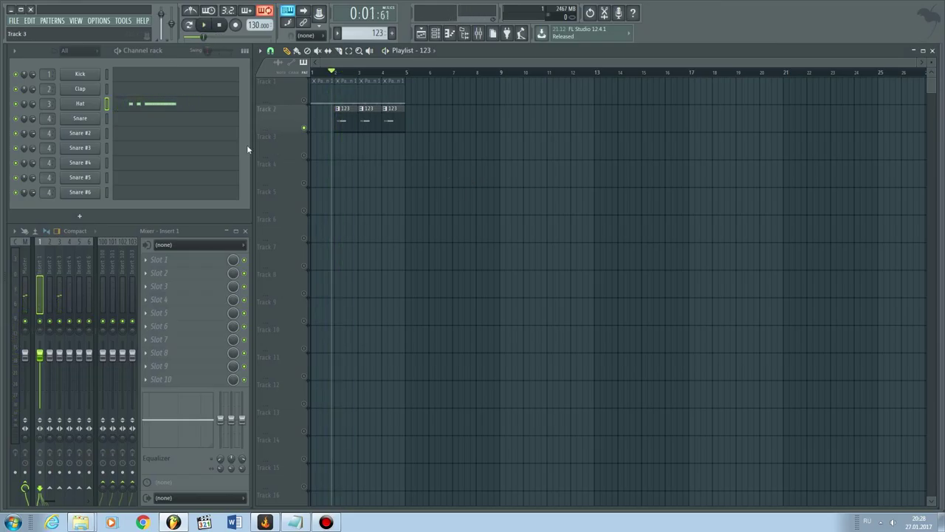
pyautogui.rightClick(304, 127)
pyautogui.press('space')
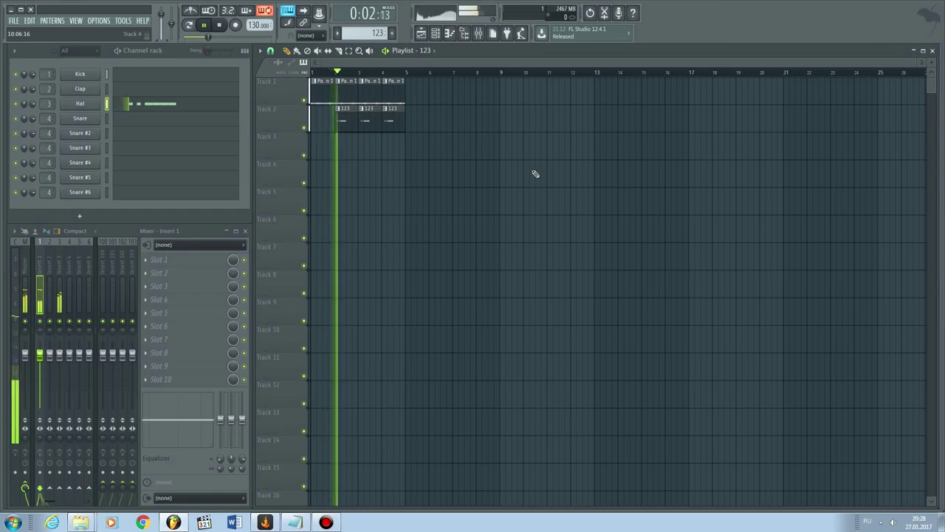
pyautogui.press('space')
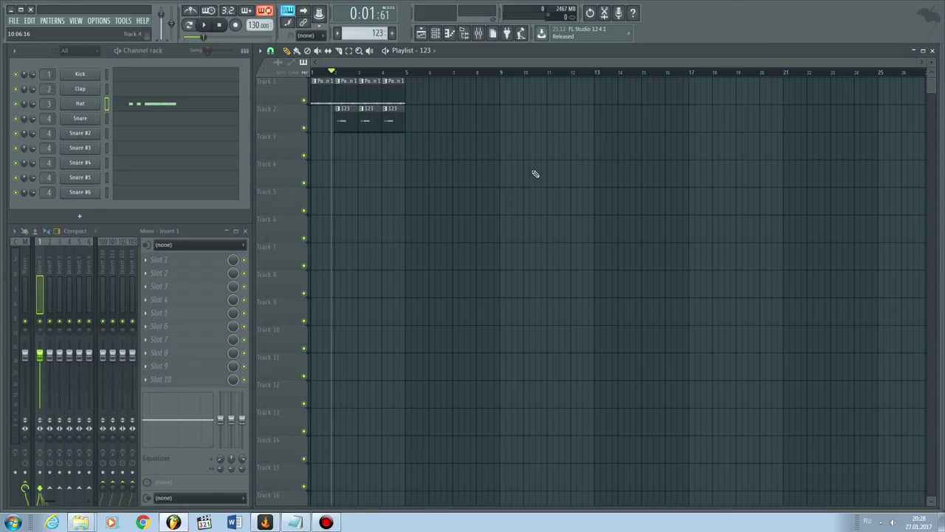
# Select Pattern 1 through its Track 1 clip, scrub the playback position to the end of bar 4, and play the song from bar 1.
pyautogui.click(350, 96)
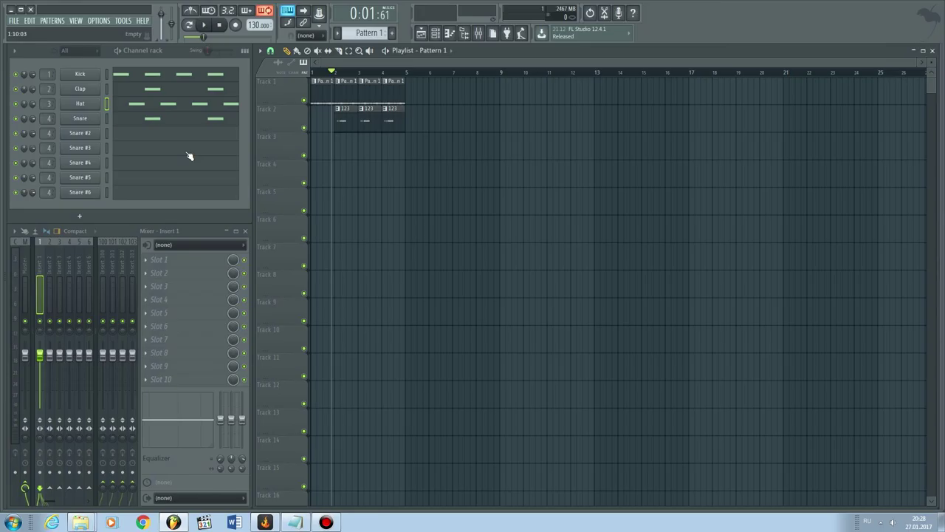
pyautogui.moveTo(371, 71); pyautogui.dragTo(409, 80)
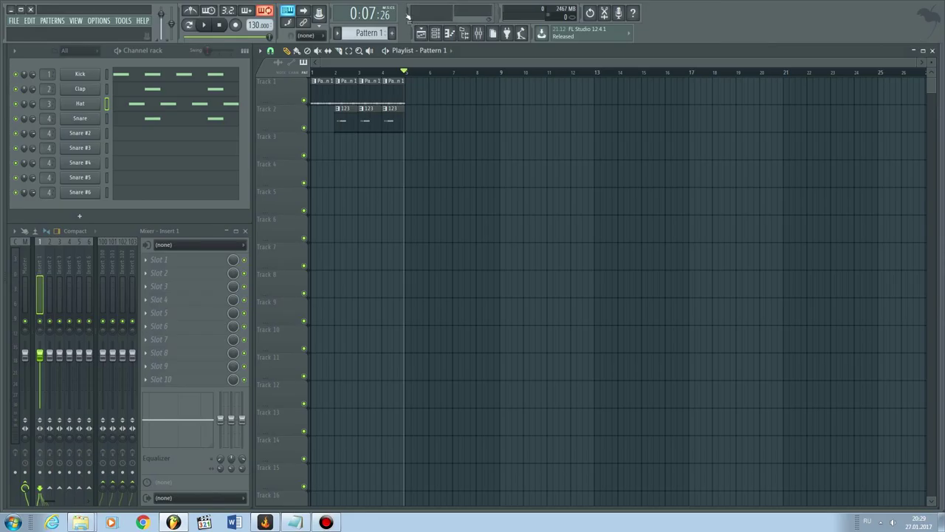
pyautogui.click(317, 72)
pyautogui.press('space')
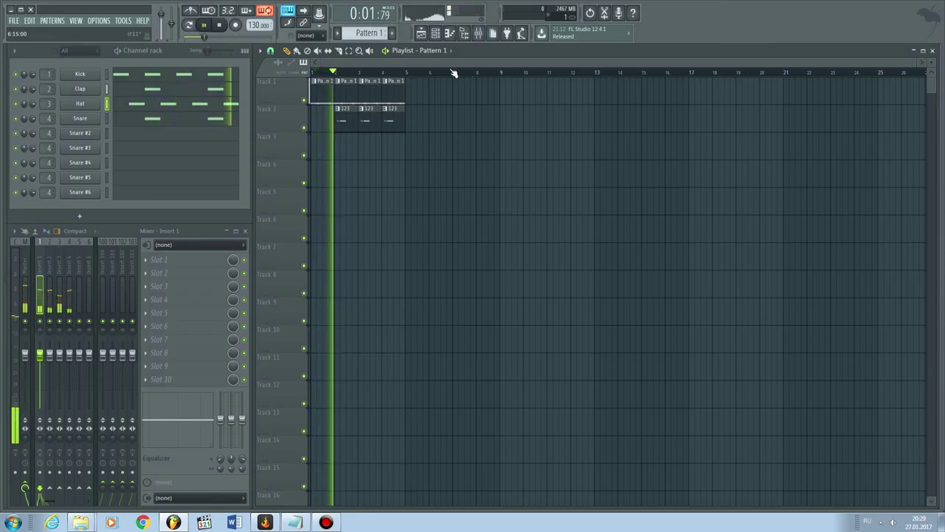
pyautogui.press('space')
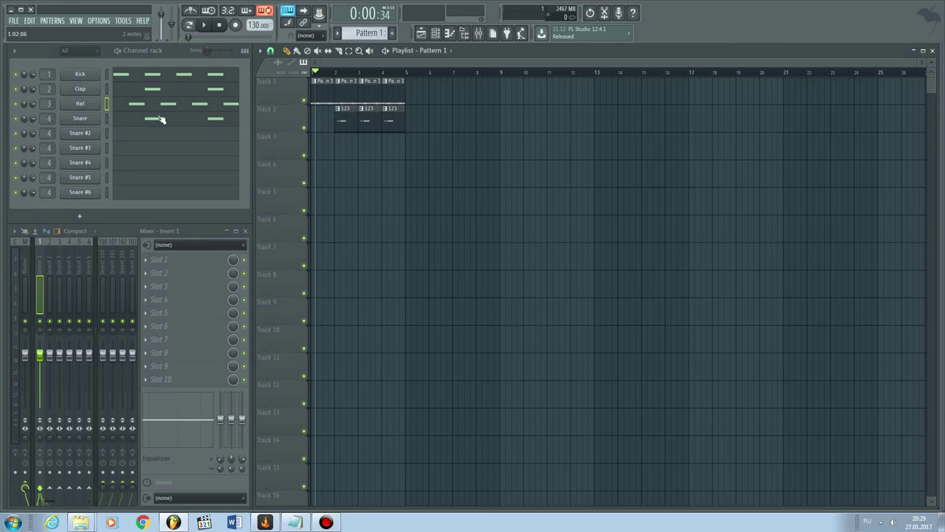
pyautogui.press('space')
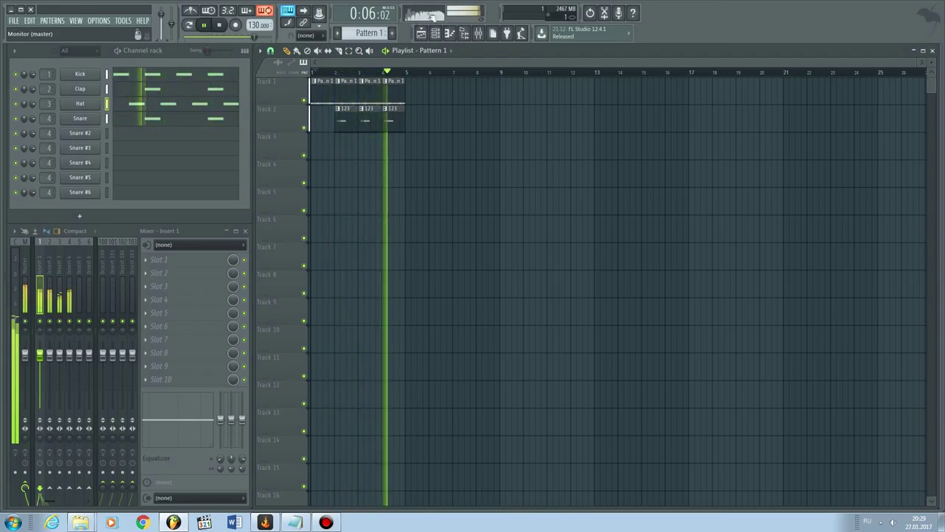
pyautogui.press('space')
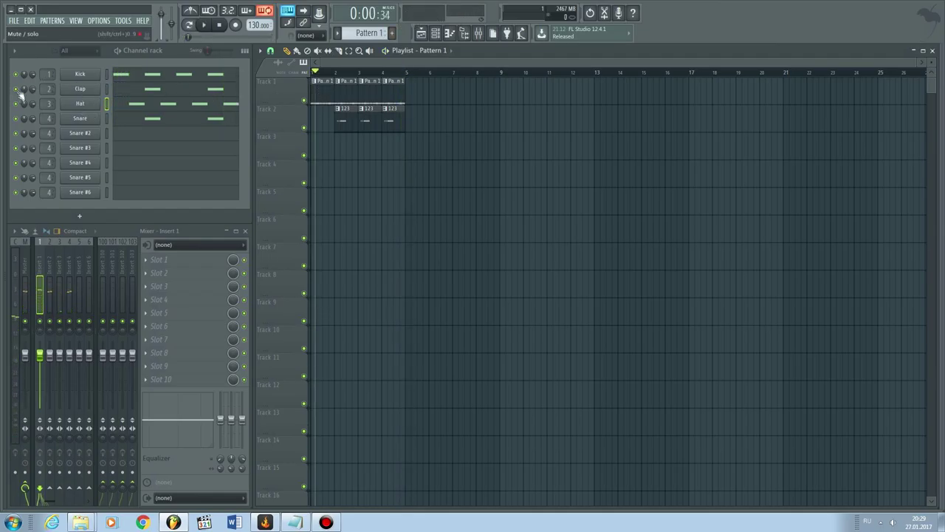
# Audition the song with Clap, Hat and Snare muted, with only Kick muted, and with all channels switched back on.
pyautogui.press('space')
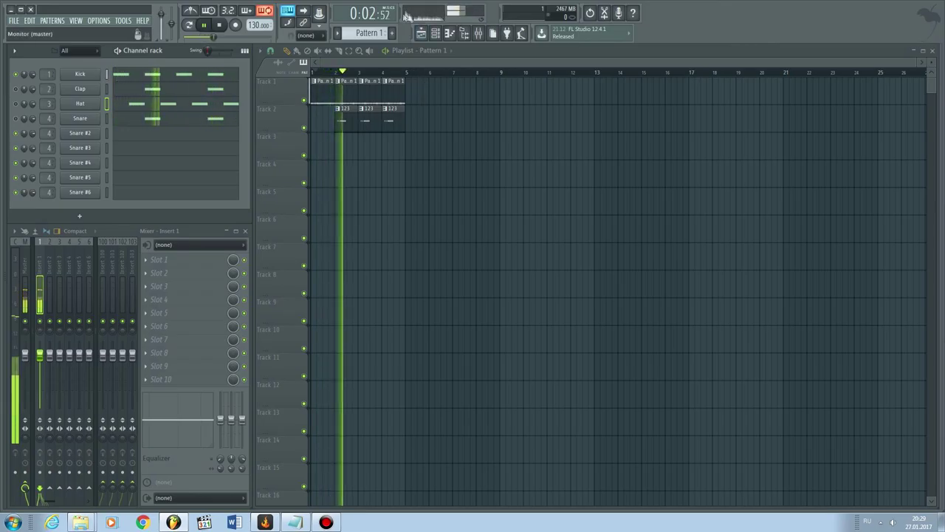
pyautogui.press('space')
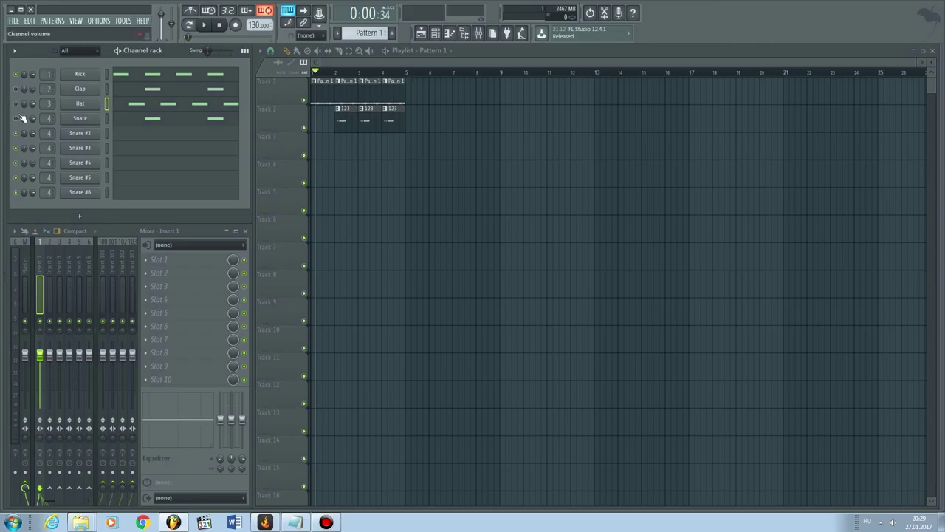
pyautogui.click(16, 75)
pyautogui.press('space')
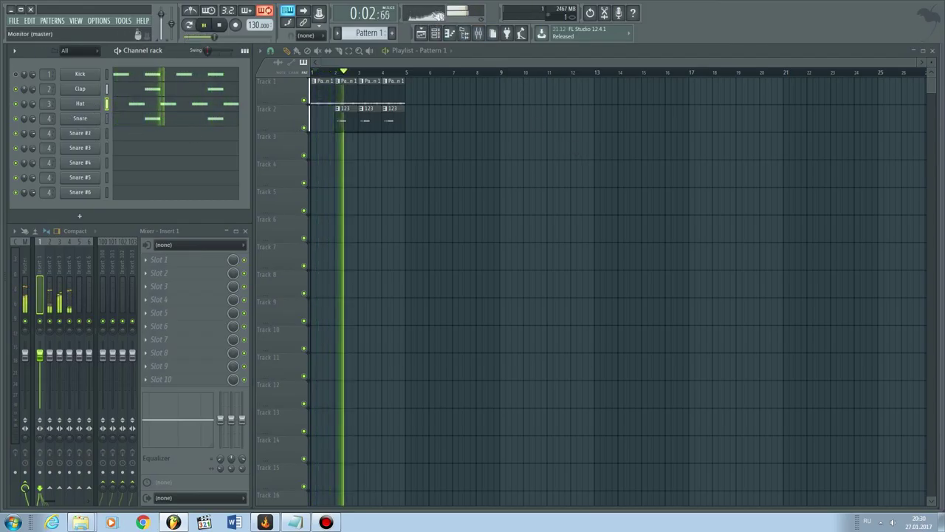
pyautogui.press('space')
pyautogui.press('space')
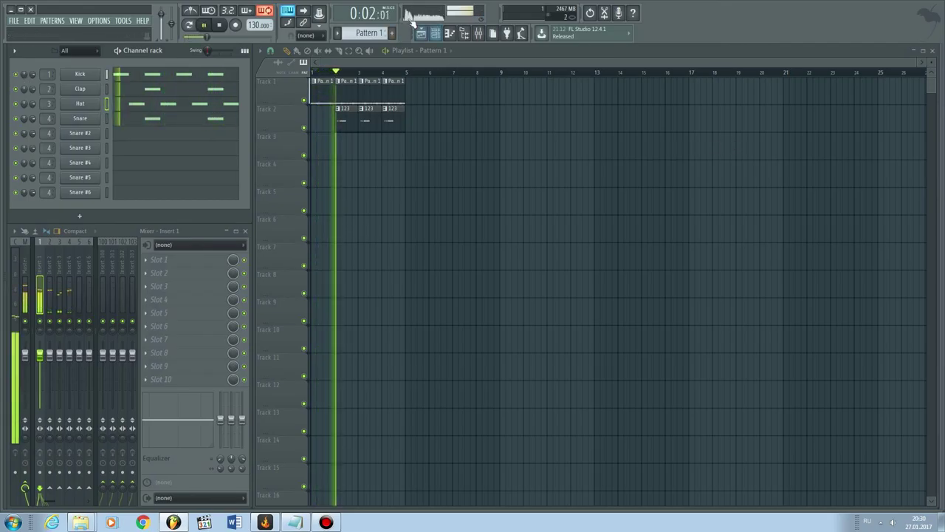
pyautogui.press('space')
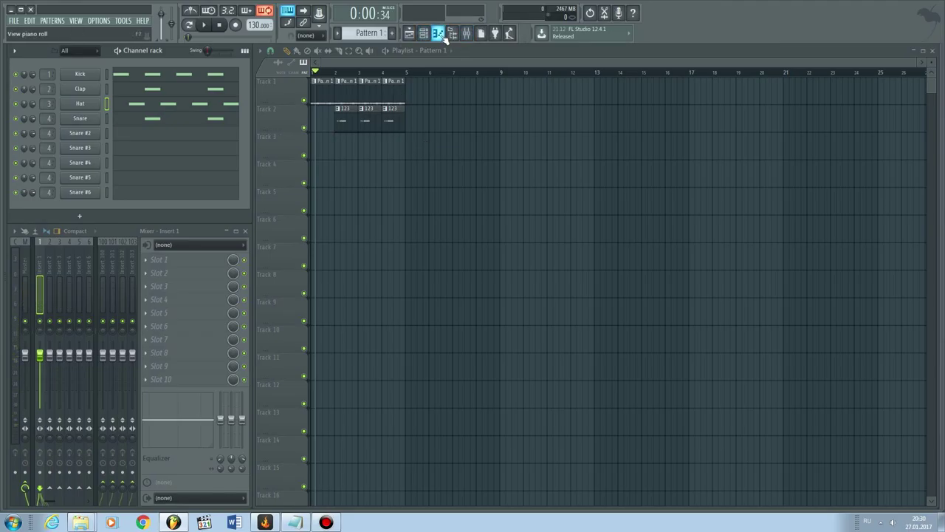
# Show and hide the piano roll, channel rack, playlist and mixer windows in turn to demonstrate the view toggles.
pyautogui.click(440, 36)
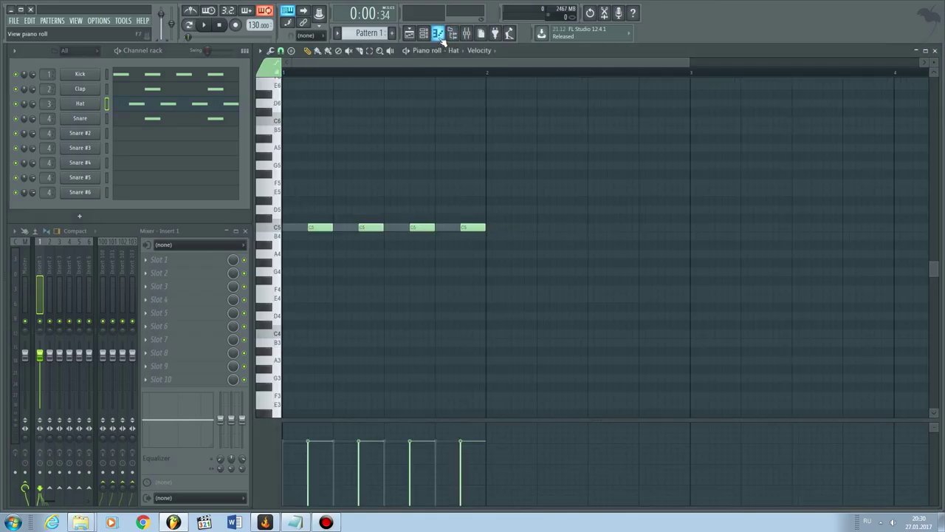
pyautogui.click(441, 36)
pyautogui.click(439, 36)
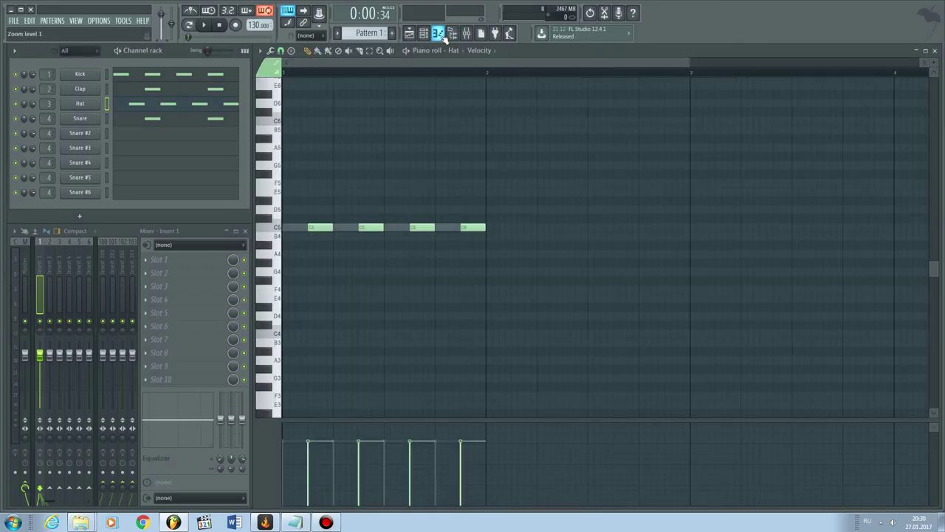
pyautogui.click(440, 35)
pyautogui.click(425, 34)
pyautogui.click(425, 34)
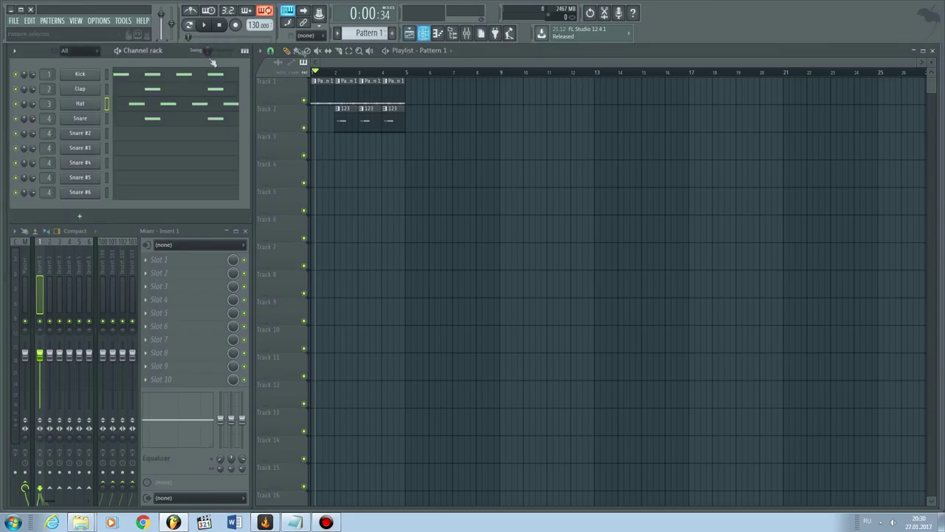
pyautogui.click(410, 34)
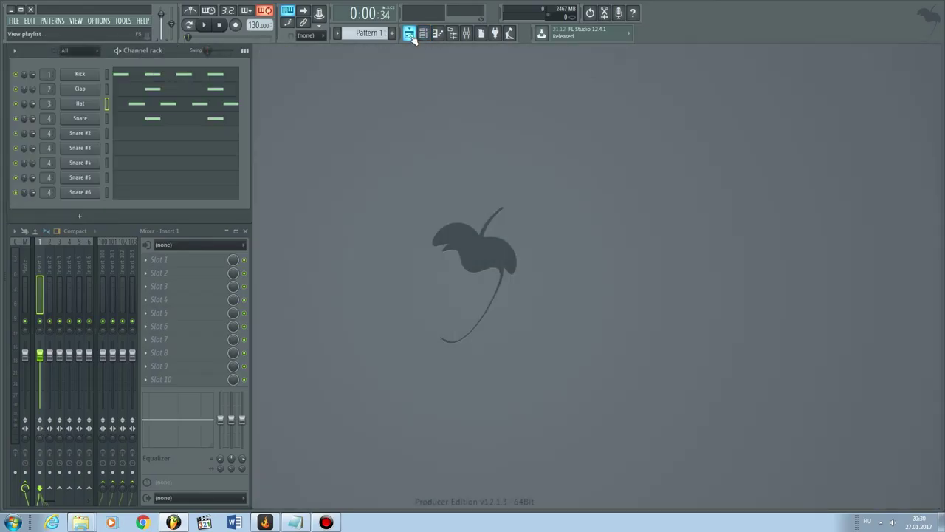
pyautogui.click(410, 34)
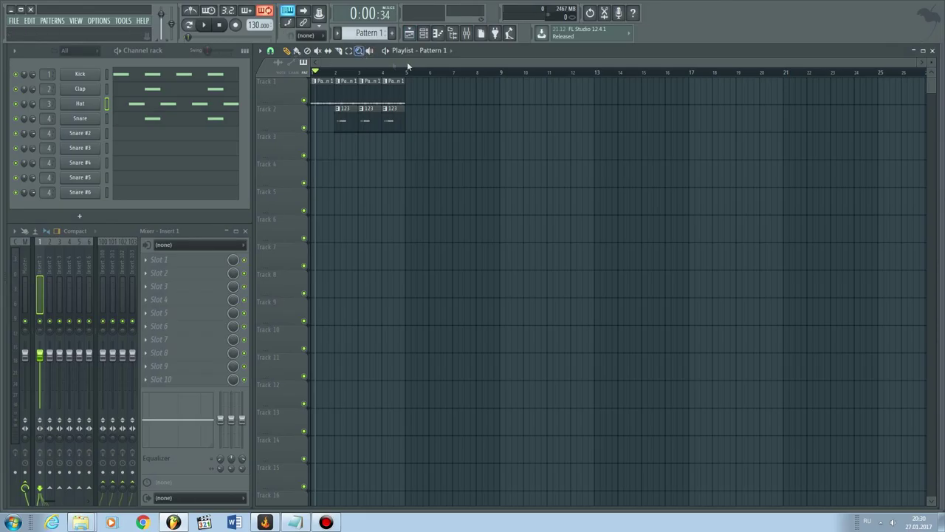
pyautogui.scroll(-2, 387, 65)
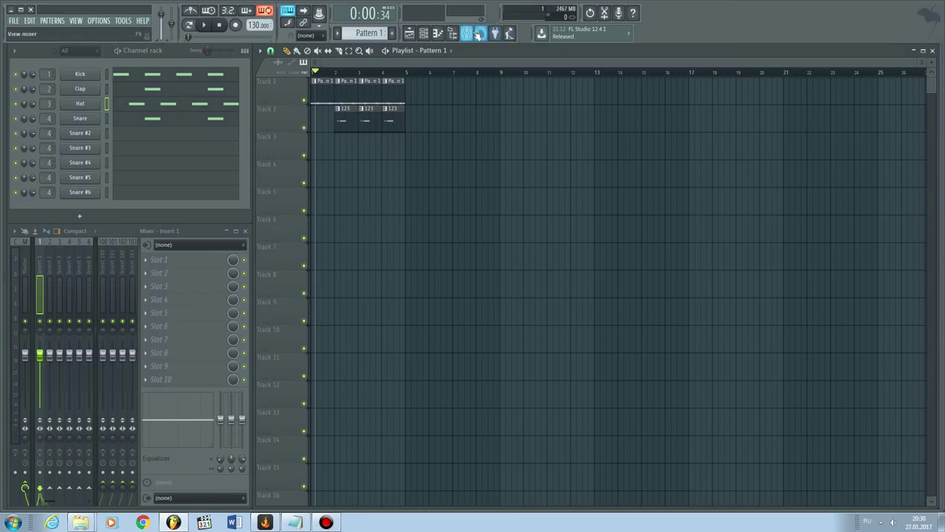
pyautogui.click(476, 36)
pyautogui.click(472, 37)
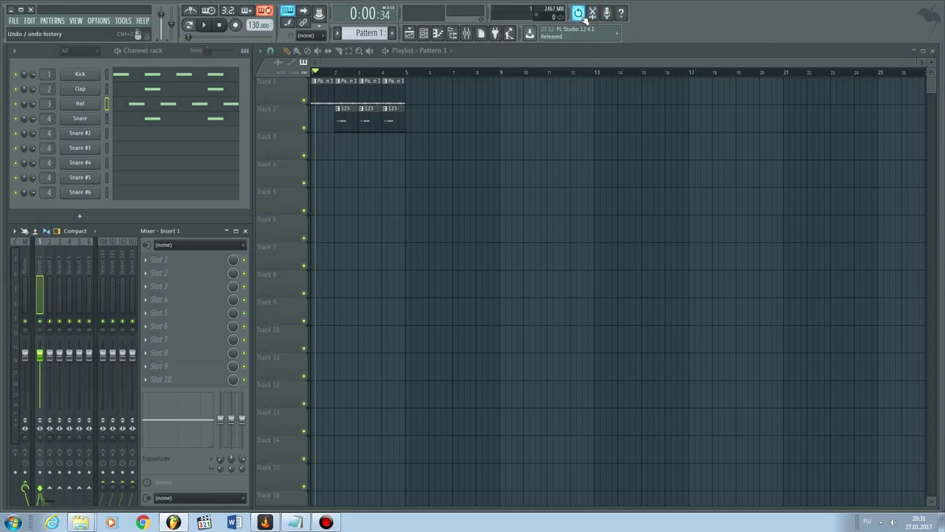
# Place a Pattern 1 clip in the middle of bar 6 on Track 3 and undo the placement.
pyautogui.click(447, 141)
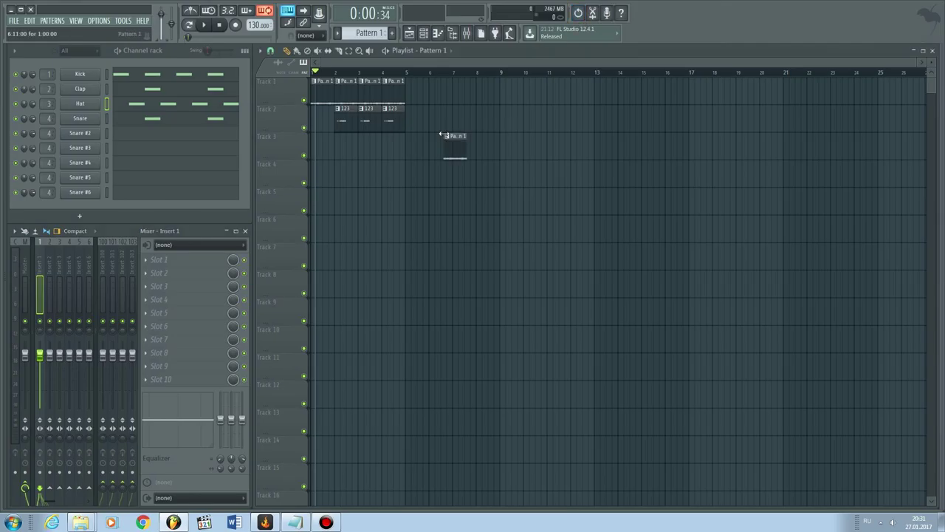
pyautogui.click(592, 13)
pyautogui.click(461, 141)
pyautogui.click(579, 13)
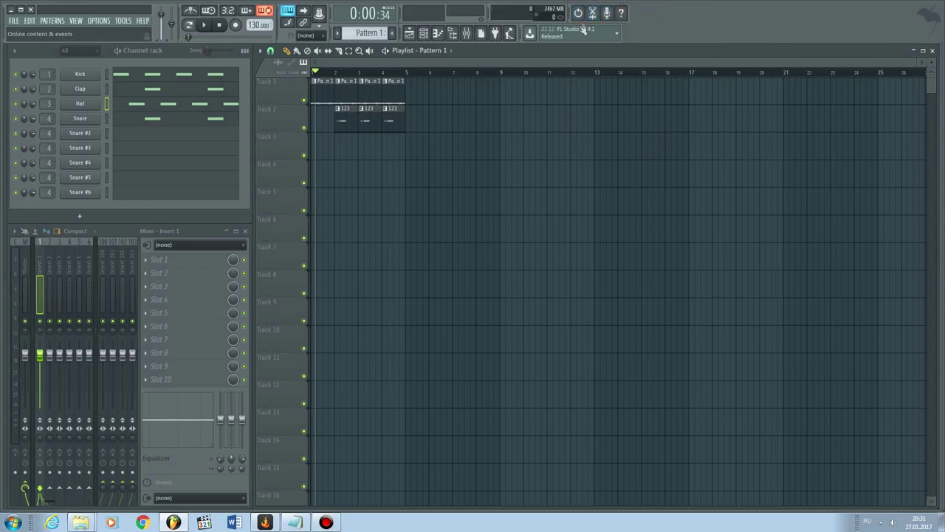
# Open the Edison audio editor on the Master track.
pyautogui.click(593, 13)
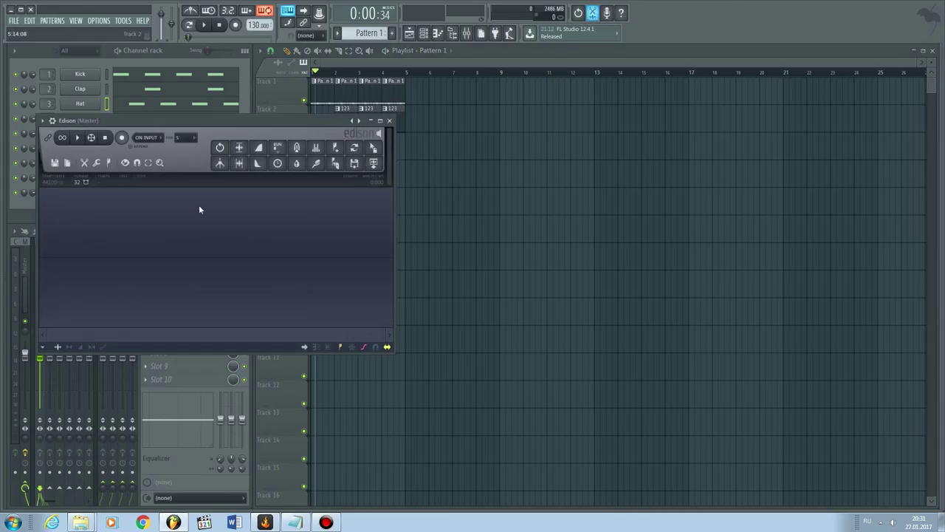
# Move the Edison window over the playlist area and close it, going back to the channel rack.
pyautogui.moveTo(156, 133); pyautogui.dragTo(564, 86)
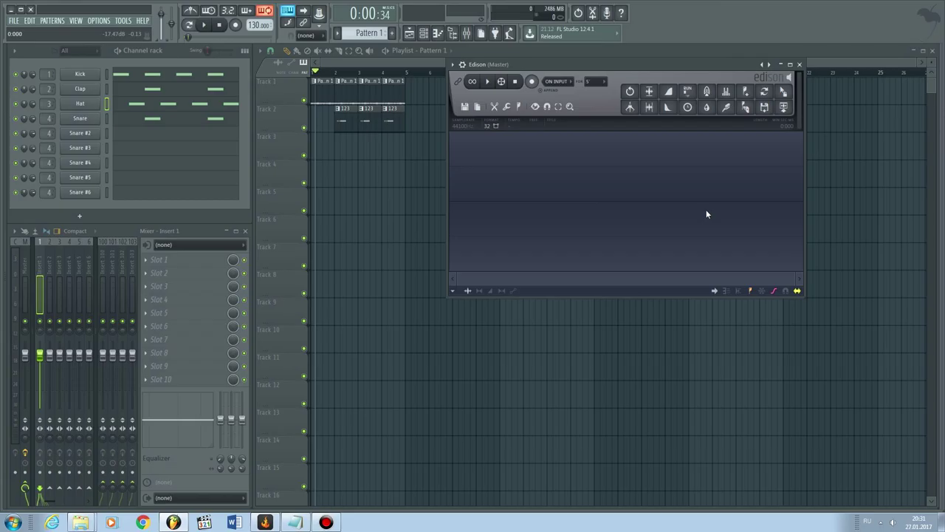
pyautogui.click(799, 64)
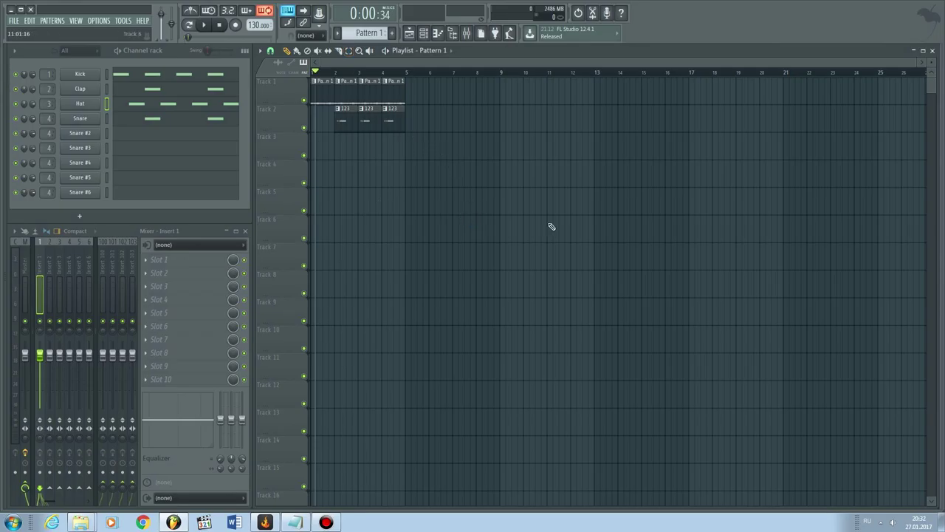
pyautogui.click(112, 66)
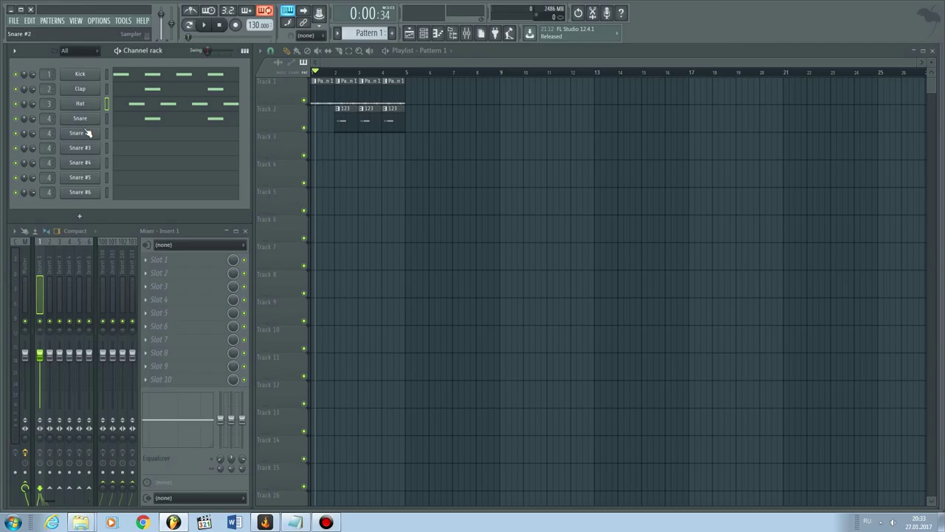
# Open the Snare channel's sampler settings, audition its waveform, and position the window over the playlist.
pyautogui.click(82, 119)
pyautogui.moveTo(147, 165); pyautogui.dragTo(475, 154)
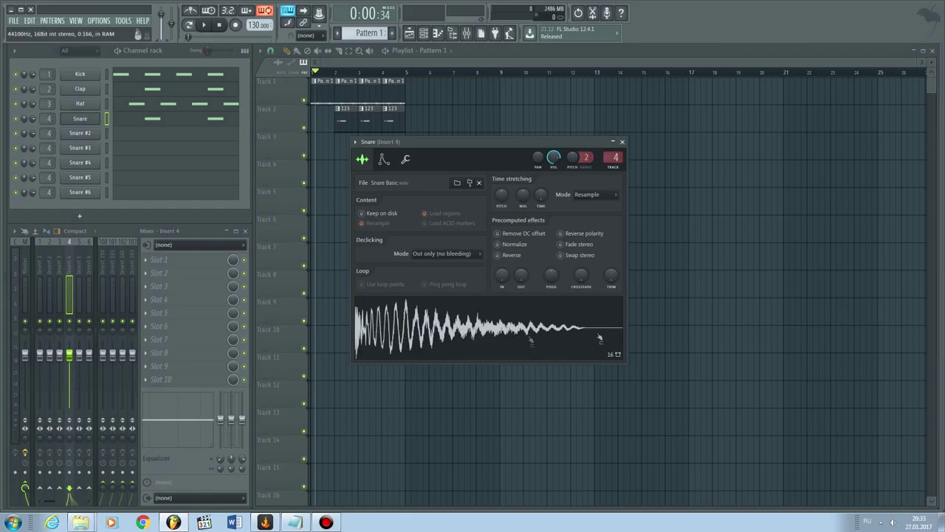
pyautogui.click(517, 331)
pyautogui.click(500, 338)
pyautogui.click(499, 337)
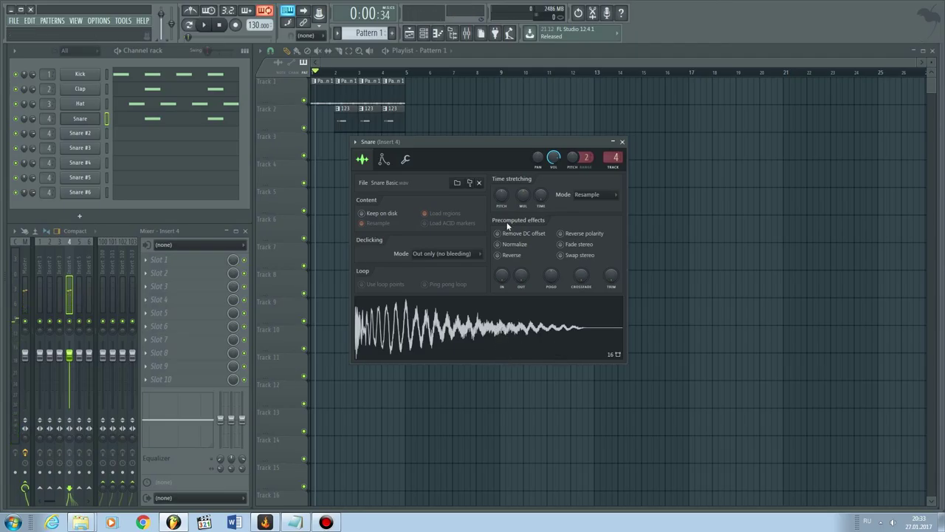
pyautogui.moveTo(455, 144); pyautogui.dragTo(426, 146)
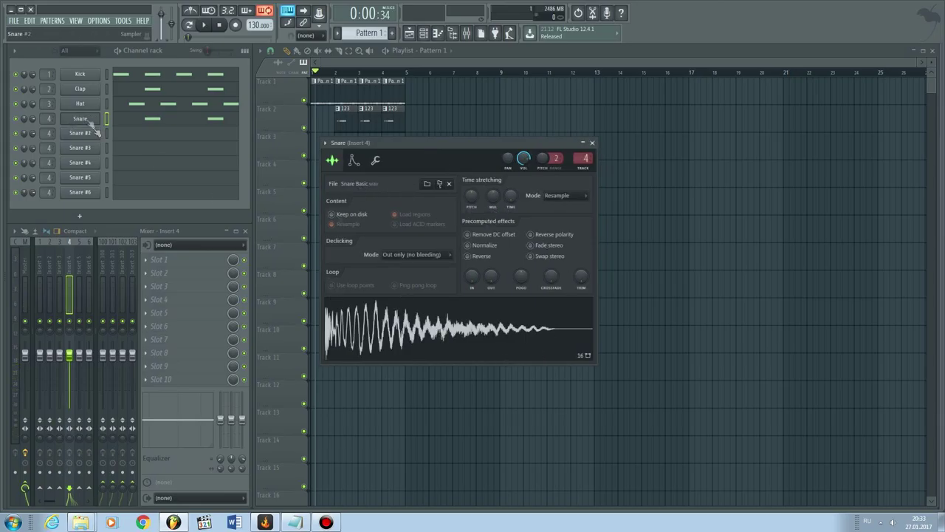
pyautogui.moveTo(377, 141); pyautogui.dragTo(382, 140)
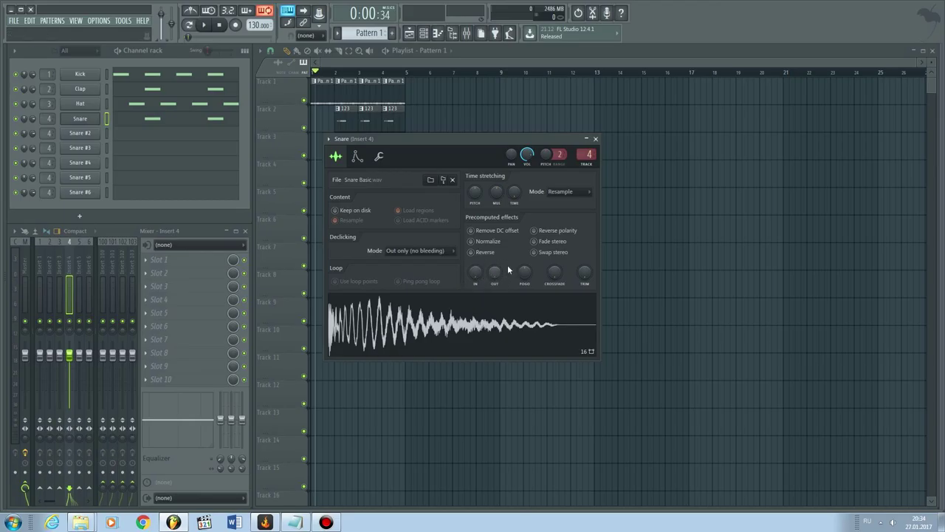
# Switch Normalize on and off for the Snare sample, audition it with Reverse enabled, and disable Reverse again.
pyautogui.click(485, 242)
pyautogui.click(484, 244)
pyautogui.click(483, 253)
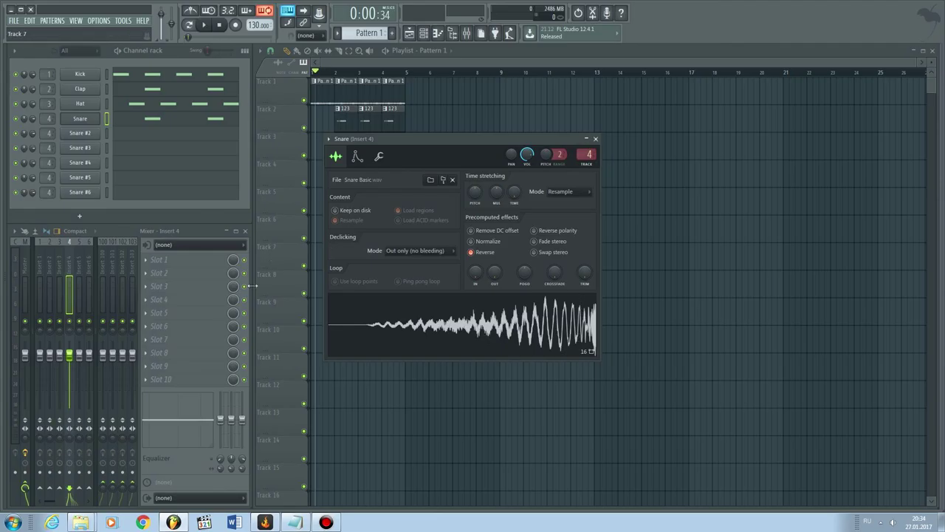
pyautogui.click(495, 330)
pyautogui.click(470, 252)
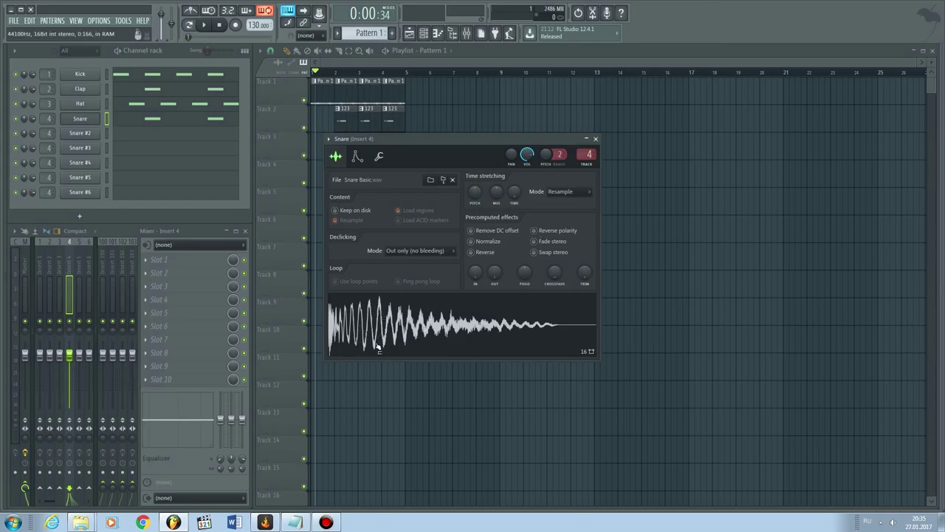
# Toggle Reverse polarity repeatedly on the Snare sample to compare the waveforms, leaving it off.
pyautogui.click(542, 231)
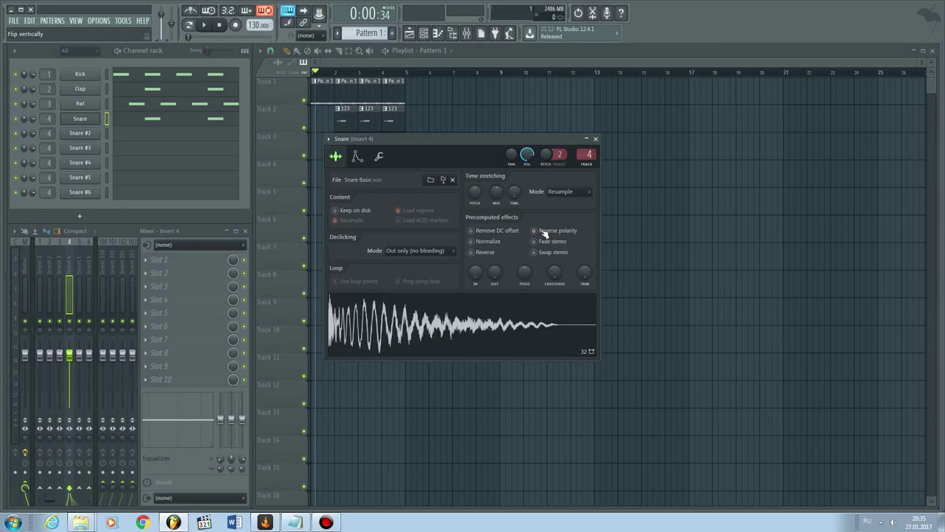
pyautogui.click(543, 232)
pyautogui.click(544, 232)
pyautogui.click(540, 236)
pyautogui.click(539, 236)
pyautogui.click(540, 236)
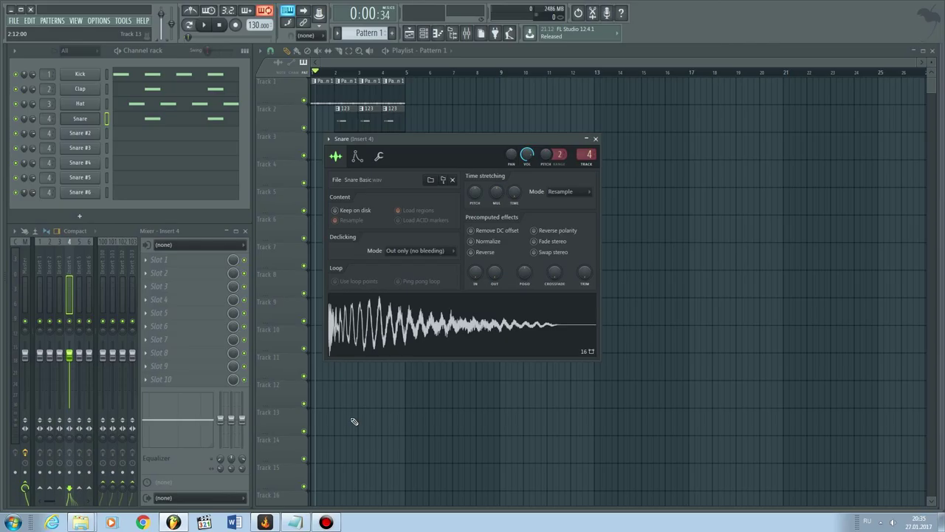
# Audition the Snare with Fade stereo enabled, disable it, and toggle Swap stereo on and off.
pyautogui.click(564, 244)
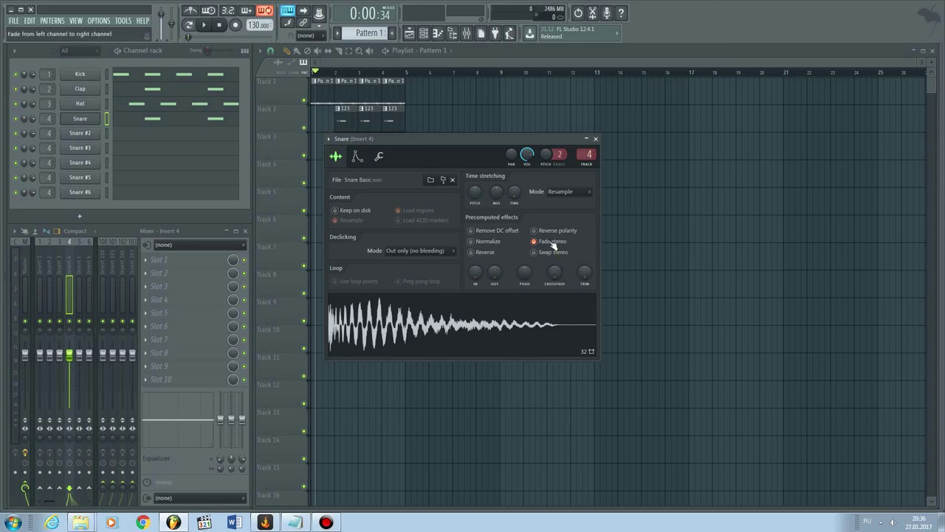
pyautogui.press('z')
pyautogui.press('z')
pyautogui.press('z')
pyautogui.click(548, 244)
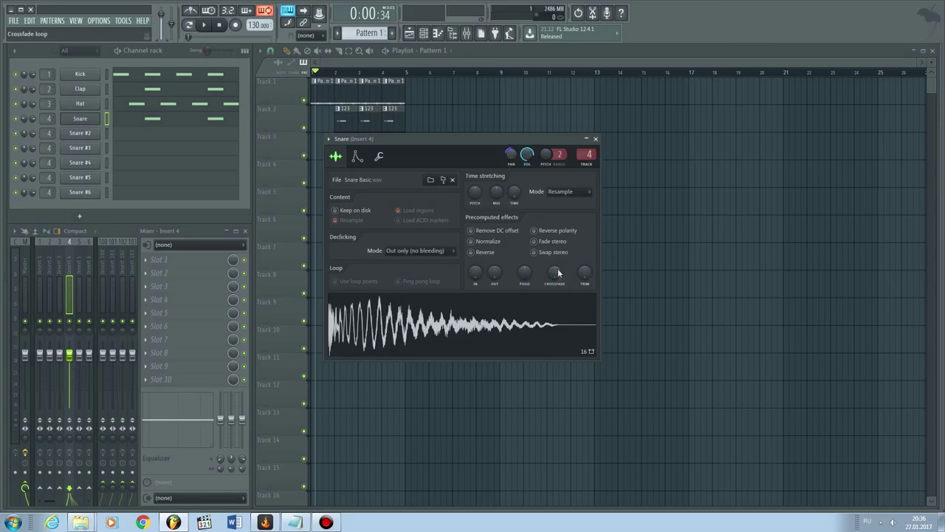
pyautogui.click(554, 253)
pyautogui.click(535, 251)
# Try a fade-in on the Snare sample, audition it, and return the fade-in to zero.
pyautogui.moveTo(476, 275)
pyautogui.mouseDown()
pyautogui.moveTo(476, 245)
pyautogui.moveTo(477, 274)
pyautogui.mouseUp()
pyautogui.click(370, 333)
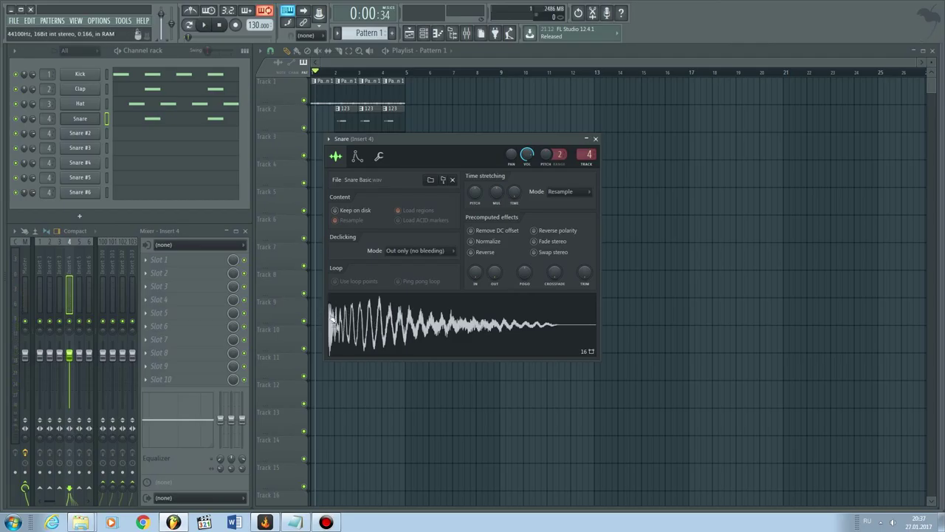
pyautogui.moveTo(475, 272)
pyautogui.mouseDown()
pyautogui.moveTo(475, 264)
pyautogui.moveTo(473, 280)
pyautogui.moveTo(473, 271)
pyautogui.mouseUp()
pyautogui.hotkey('ctrl', 'z')
pyautogui.click(458, 310)
# Shorten the Snare's tail with a fade-out, reset it once, and audition the shortened sample again.
pyautogui.moveTo(495, 273); pyautogui.dragTo(494, 254)
pyautogui.click(471, 331)
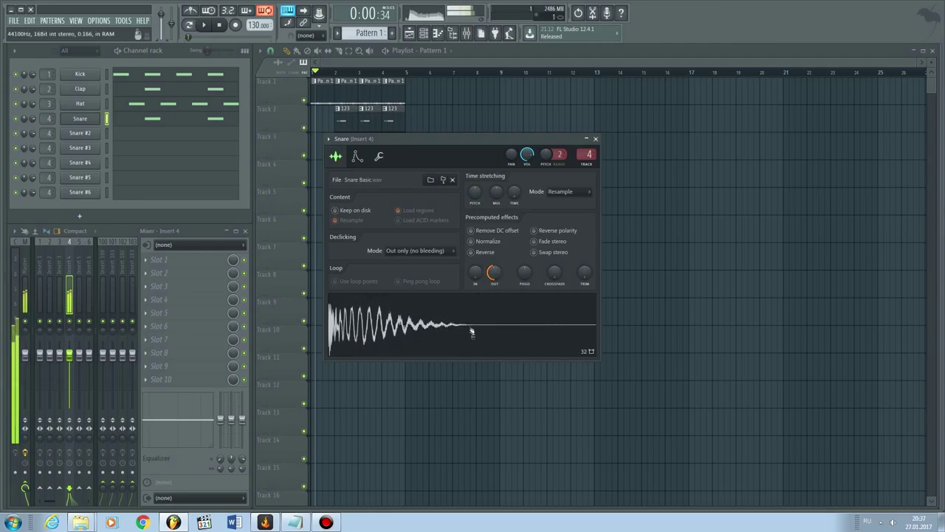
pyautogui.moveTo(430, 336); pyautogui.dragTo(476, 325)
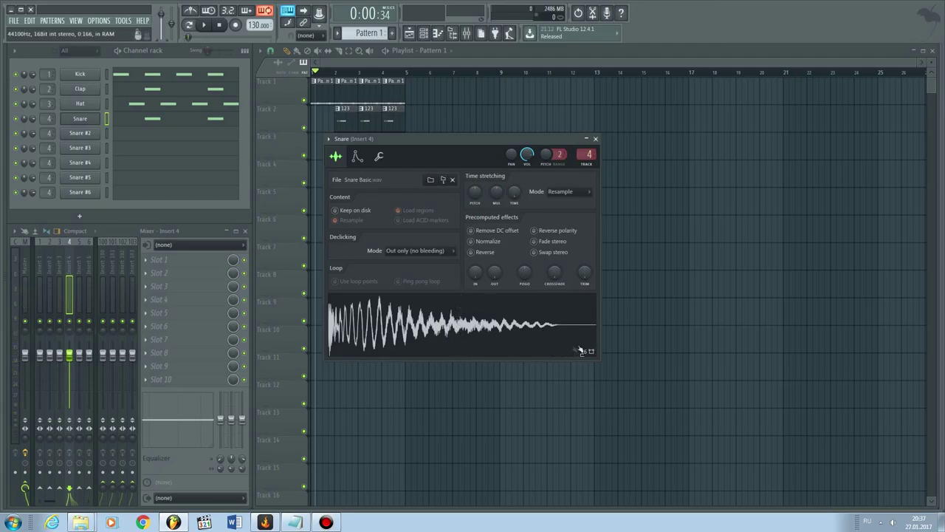
pyautogui.moveTo(494, 272); pyautogui.dragTo(494, 262)
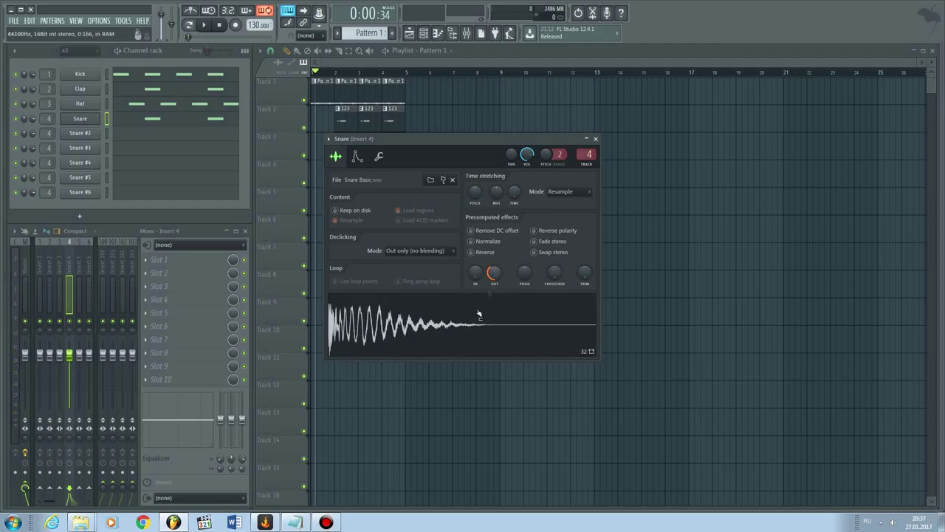
pyautogui.click(467, 319)
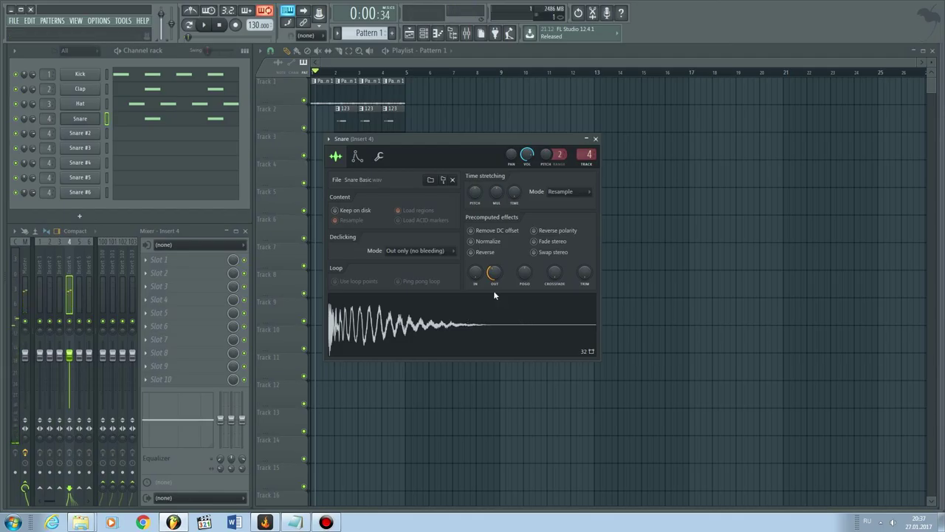
# Compare the Snare without fade-out and with it reapplied, and reset the fade-out to zero.
pyautogui.moveTo(499, 277); pyautogui.dragTo(487, 296)
pyautogui.click(487, 296)
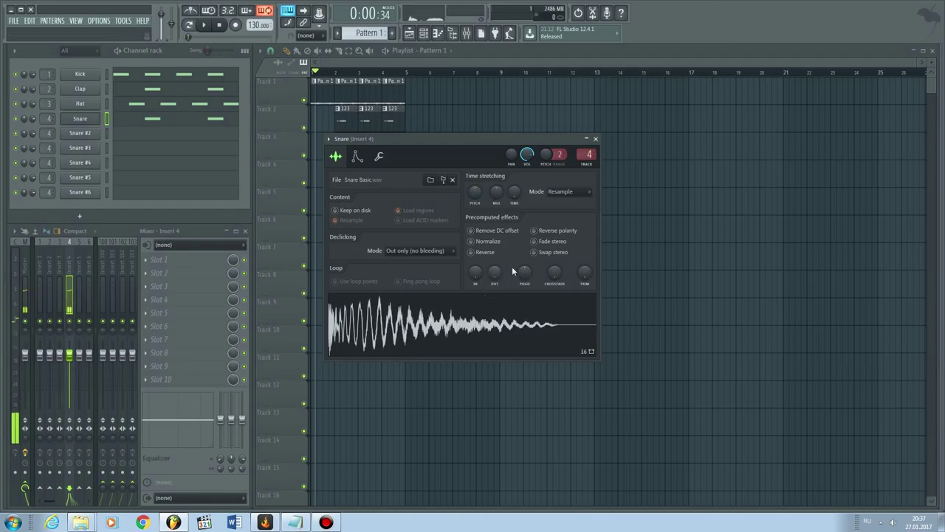
pyautogui.click(459, 322)
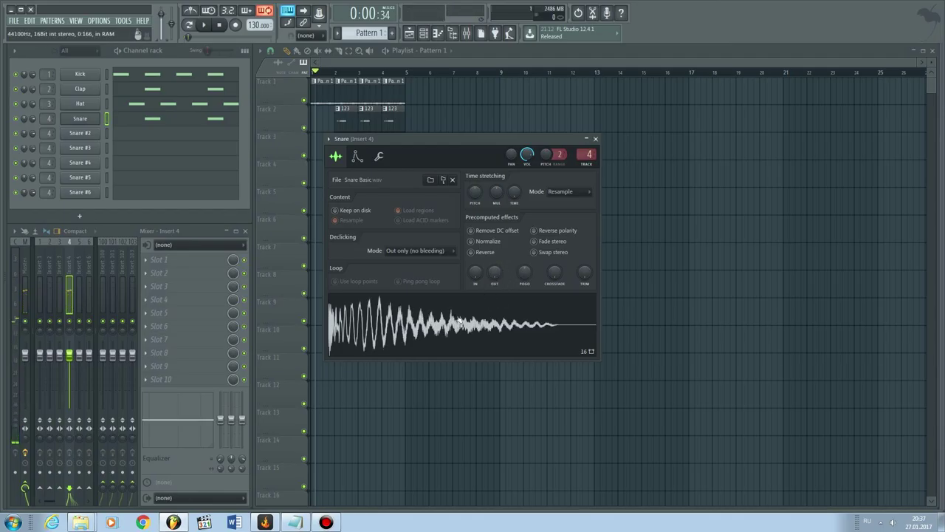
pyautogui.moveTo(494, 273); pyautogui.dragTo(494, 262)
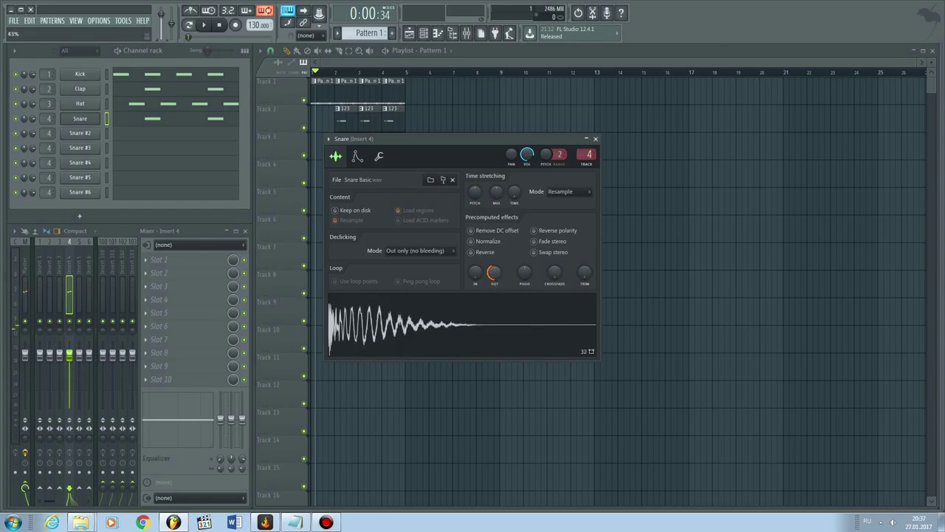
pyautogui.click(436, 330)
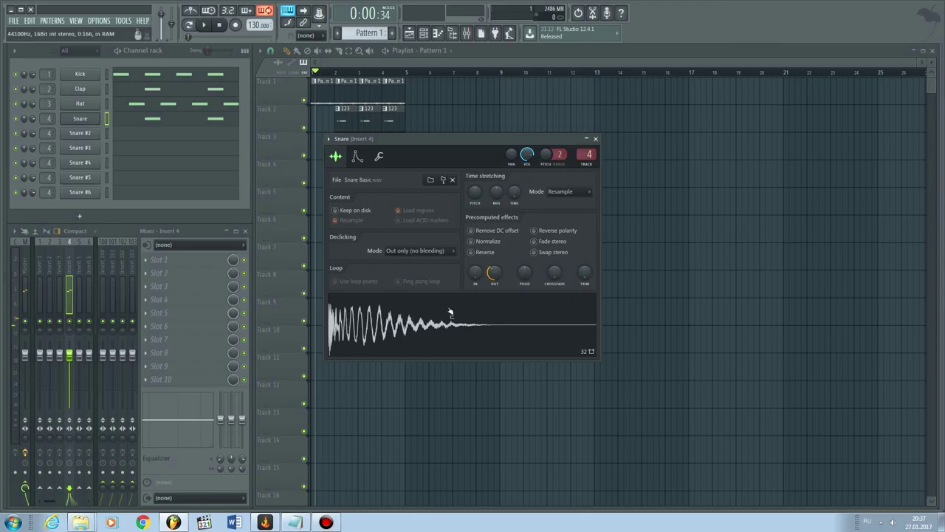
pyautogui.moveTo(494, 272); pyautogui.dragTo(494, 281)
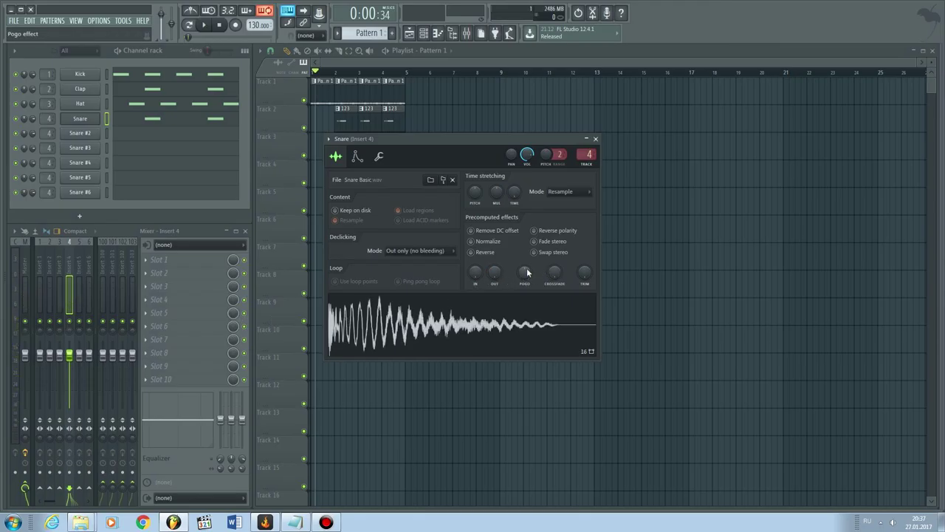
# Apply a positive and a negative Pogo effect to the Snare sample, auditioning each one.
pyautogui.moveTo(525, 278); pyautogui.dragTo(525, 248)
pyautogui.click(503, 307)
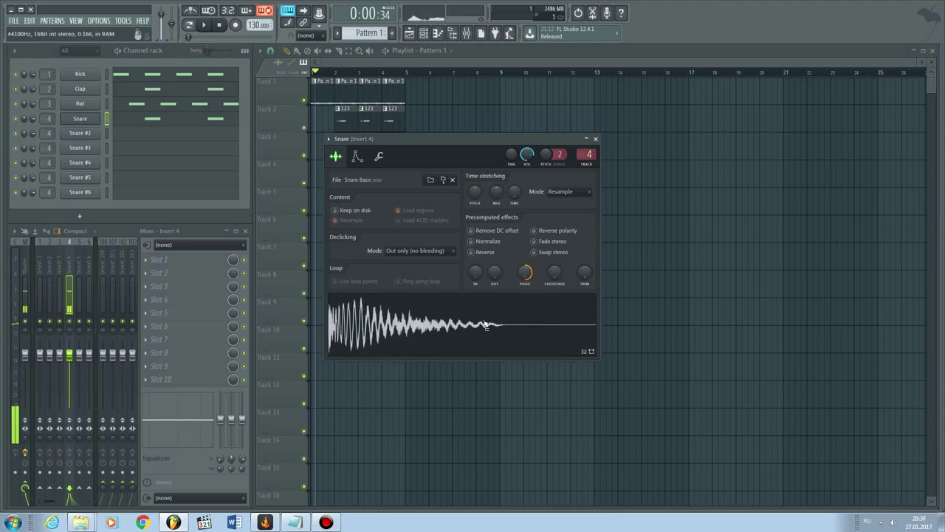
pyautogui.moveTo(525, 275); pyautogui.dragTo(525, 304)
pyautogui.click(509, 319)
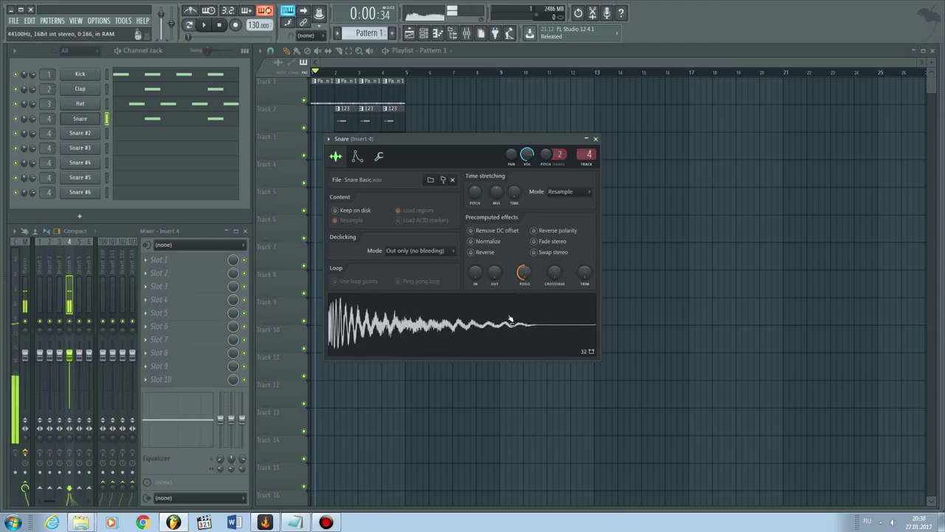
# Audition the Snare with negative Pogo again, compare it with a positive amount, and reset Pogo to zero.
pyautogui.moveTo(524, 272)
pyautogui.mouseDown()
pyautogui.moveTo(524, 245)
pyautogui.moveTo(524, 272)
pyautogui.mouseUp()
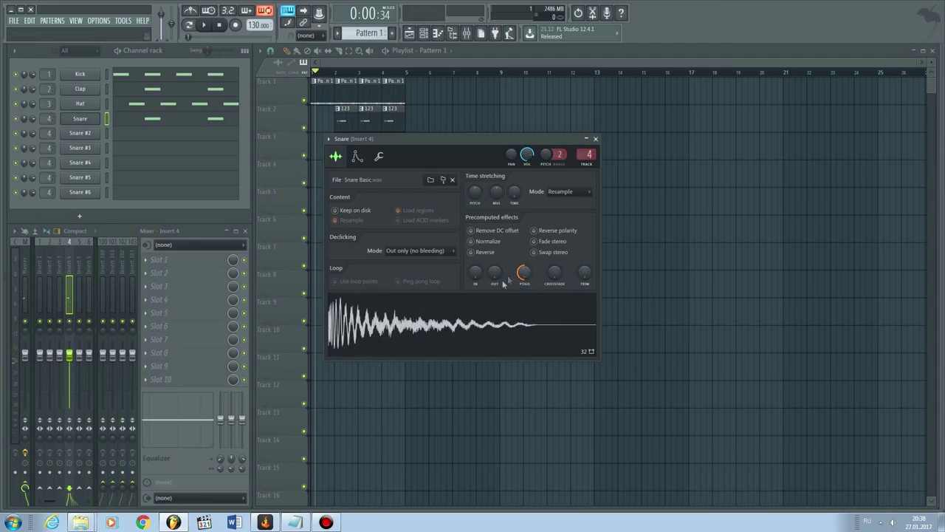
pyautogui.click(452, 325)
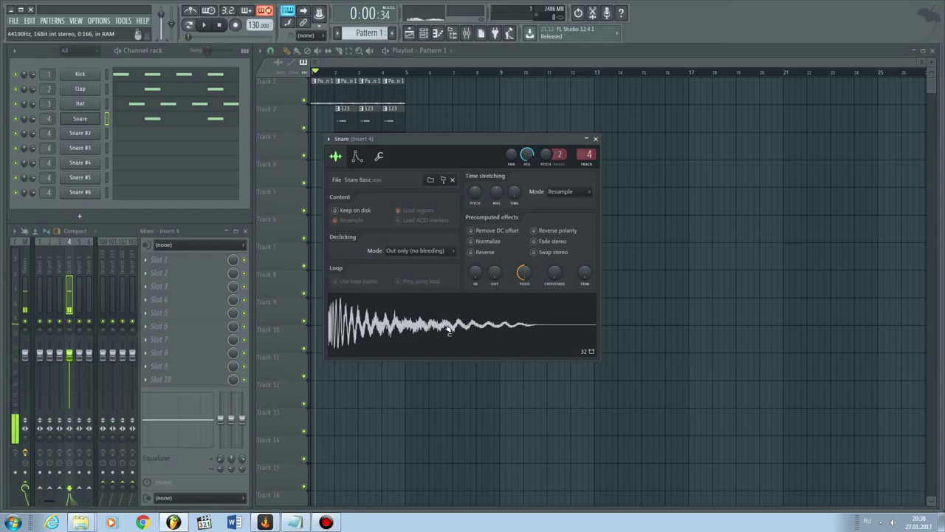
pyautogui.click(524, 326)
pyautogui.click(491, 322)
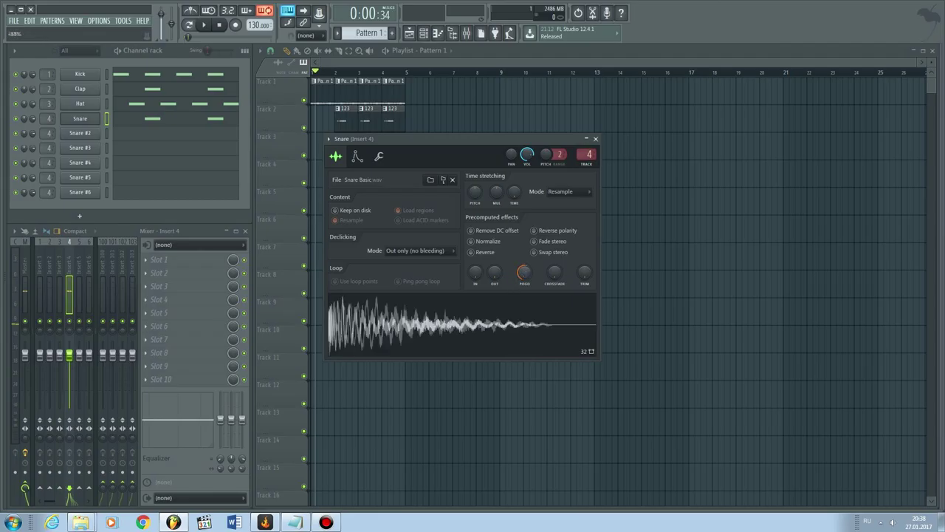
pyautogui.click(499, 325)
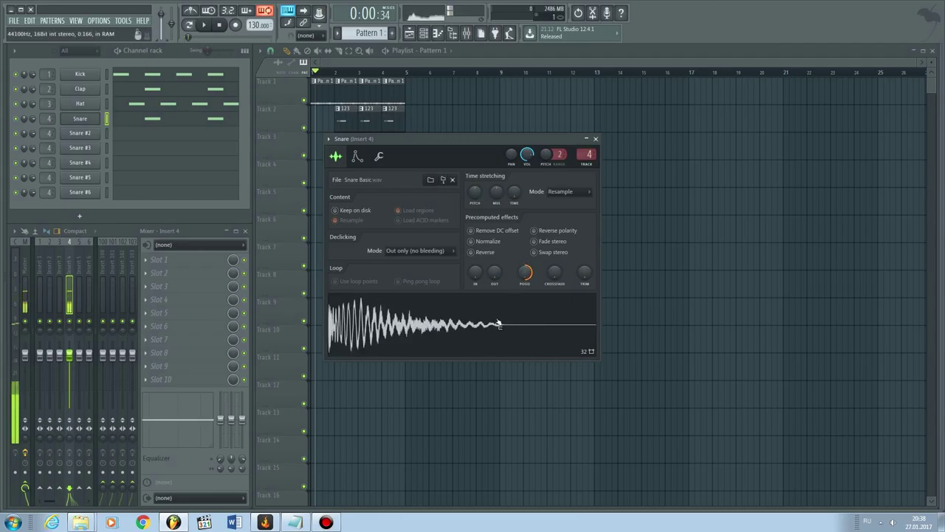
pyautogui.moveTo(524, 275); pyautogui.dragTo(524, 288)
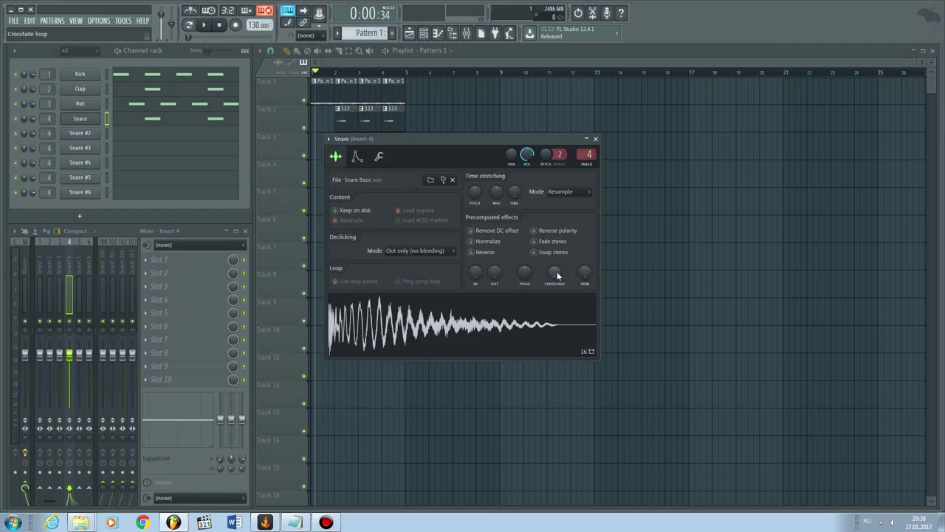
# Apply a crossfade loop to the Snare sample with loop points enabled, auditioning it at different crossfade amounts.
pyautogui.click(421, 320)
pyautogui.click(465, 313)
pyautogui.moveTo(555, 273)
pyautogui.mouseDown()
pyautogui.moveTo(554, 232)
pyautogui.moveTo(555, 273)
pyautogui.mouseUp()
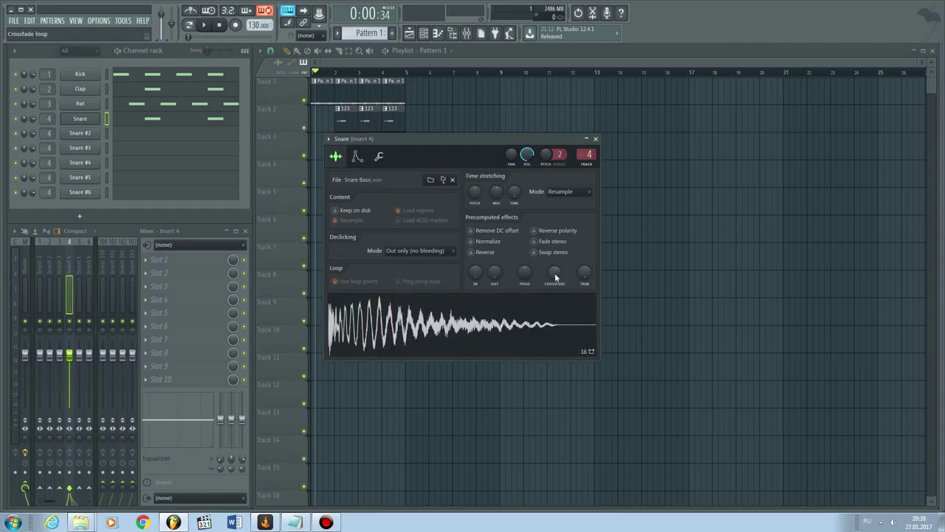
pyautogui.moveTo(556, 278)
pyautogui.mouseDown()
pyautogui.moveTo(556, 221)
pyautogui.moveTo(558, 281)
pyautogui.mouseUp()
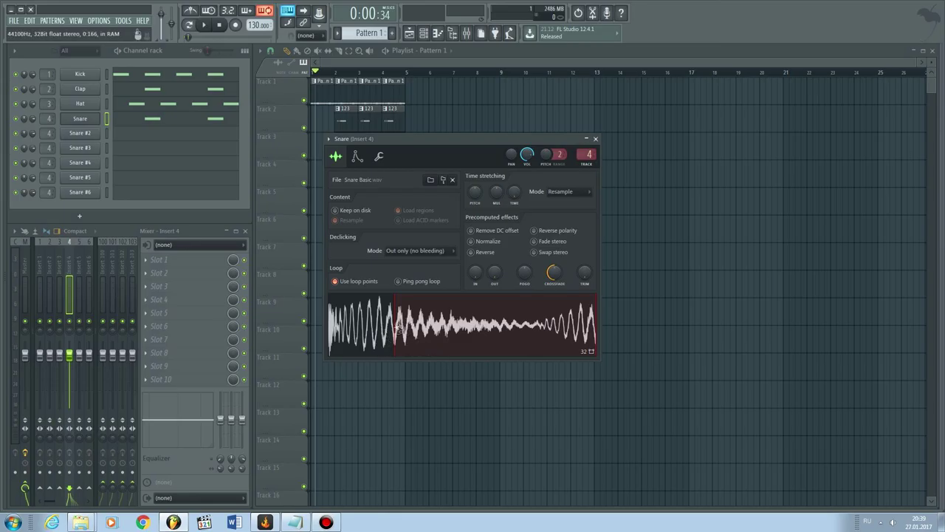
pyautogui.click(384, 330)
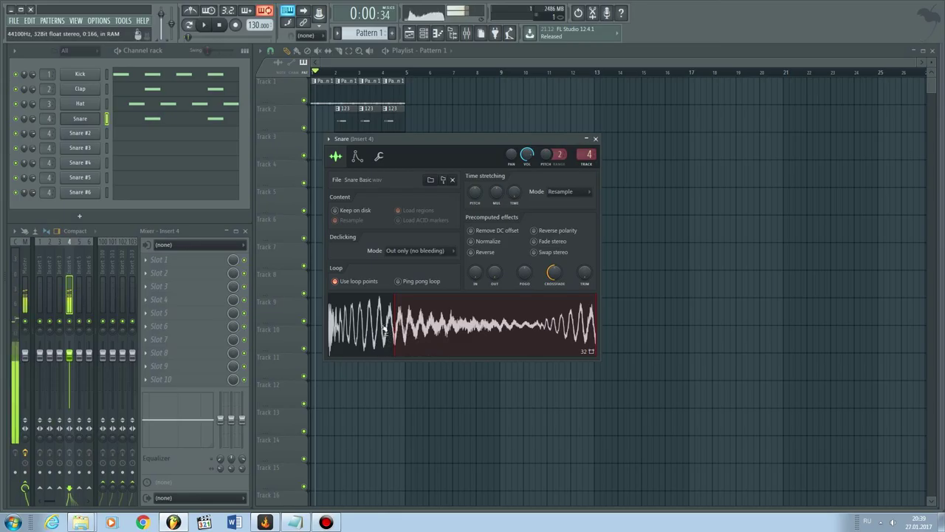
pyautogui.hotkey('ctrl', 'z')
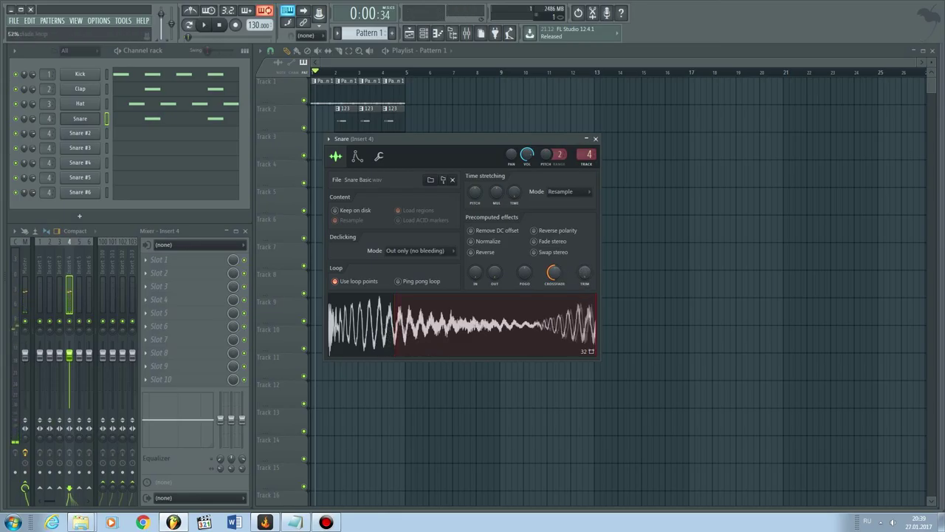
pyautogui.click(407, 318)
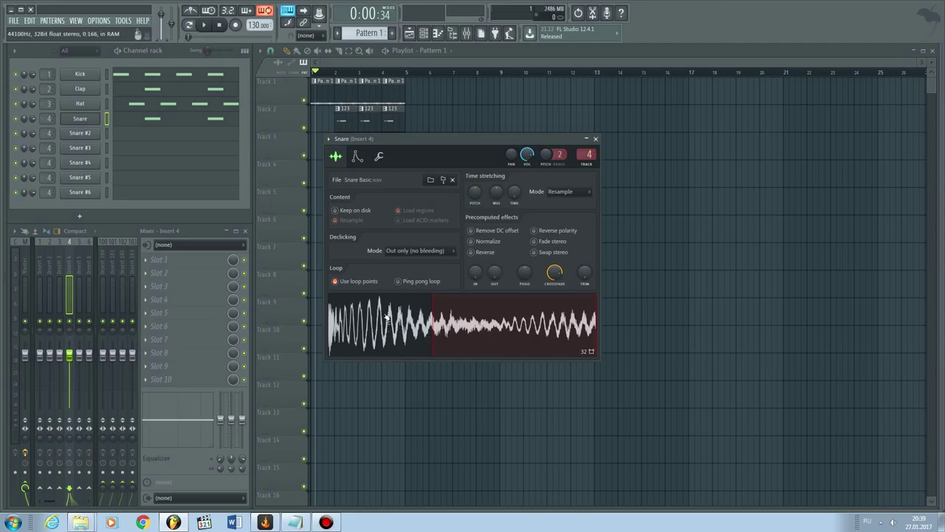
# Lower the Snare's crossfade to 32% and remove the crossfade from the sample.
pyautogui.moveTo(554, 273); pyautogui.dragTo(554, 295)
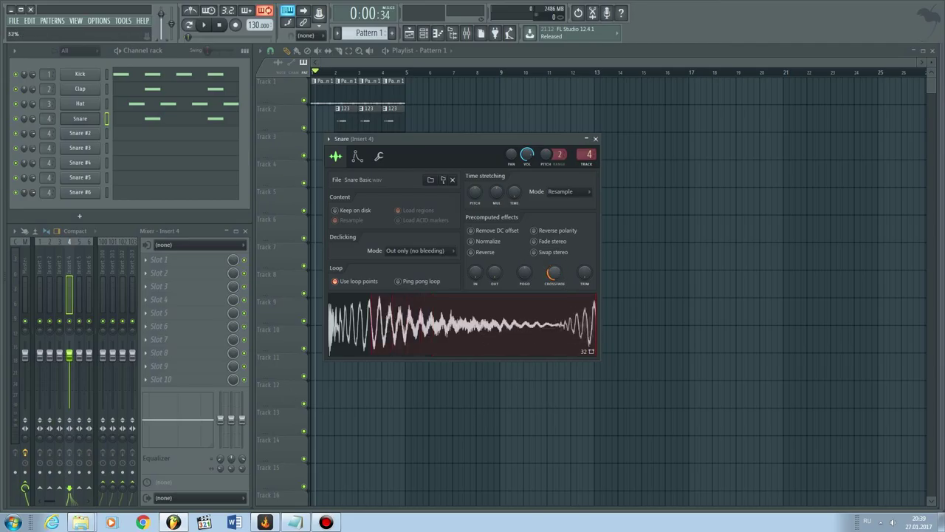
pyautogui.hotkey('ctrl', 'z')
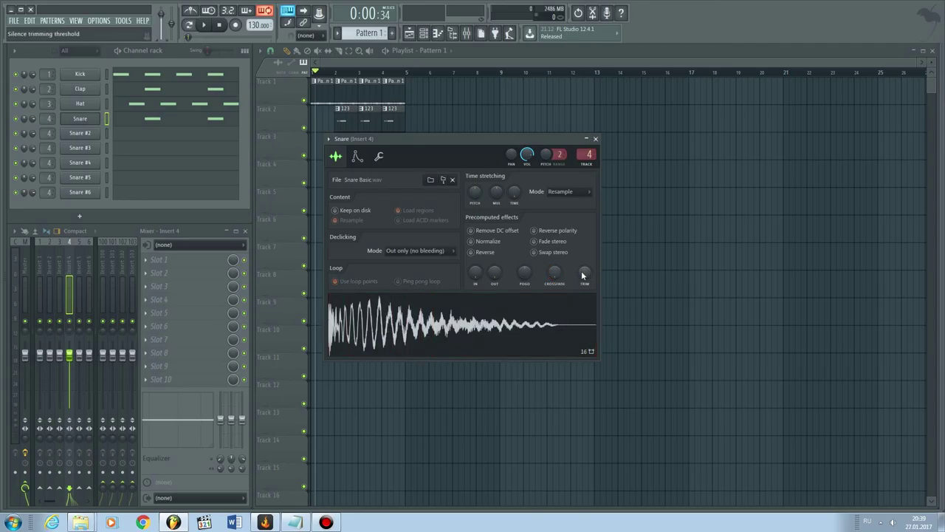
# Trim the silence from the end of the Snare sample, audition it, and reset the trim to zero.
pyautogui.moveTo(592, 280)
pyautogui.mouseDown()
pyautogui.moveTo(591, 247)
pyautogui.moveTo(592, 281)
pyautogui.mouseUp()
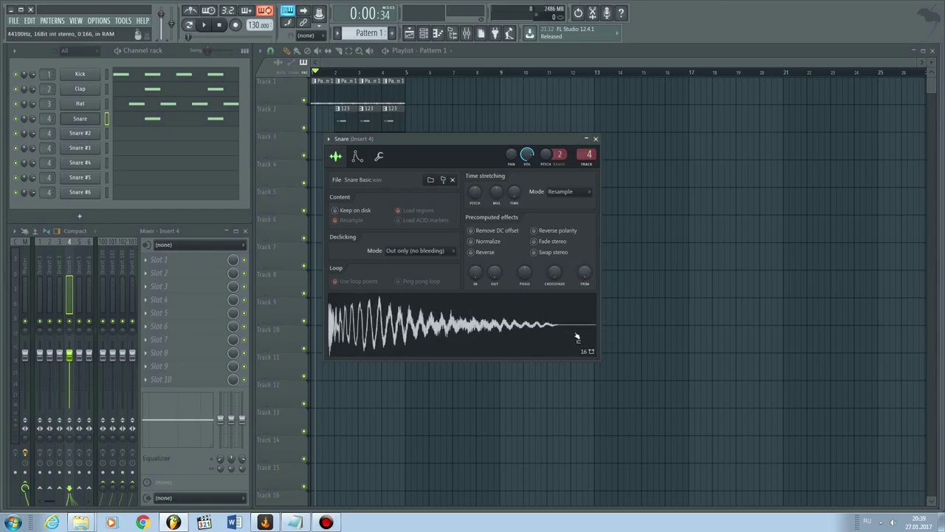
pyautogui.moveTo(584, 274); pyautogui.dragTo(584, 259)
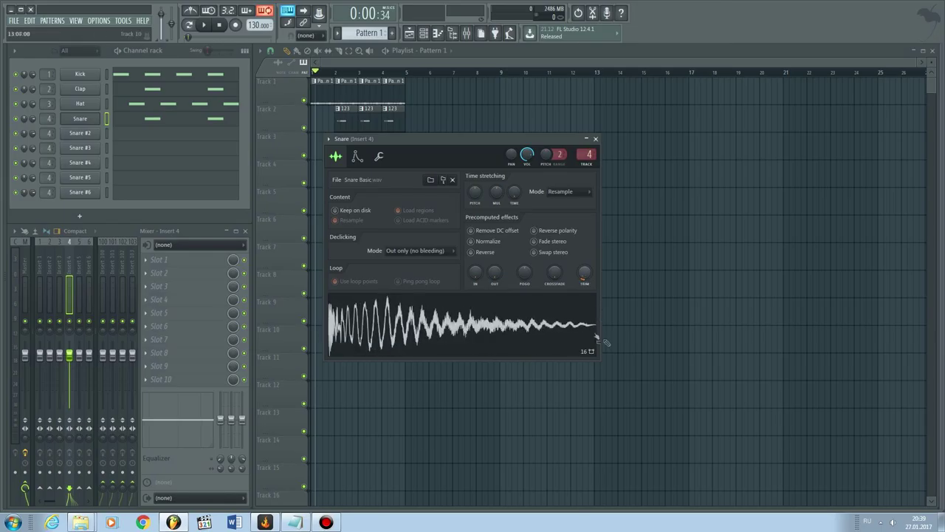
pyautogui.click(539, 314)
pyautogui.click(539, 314)
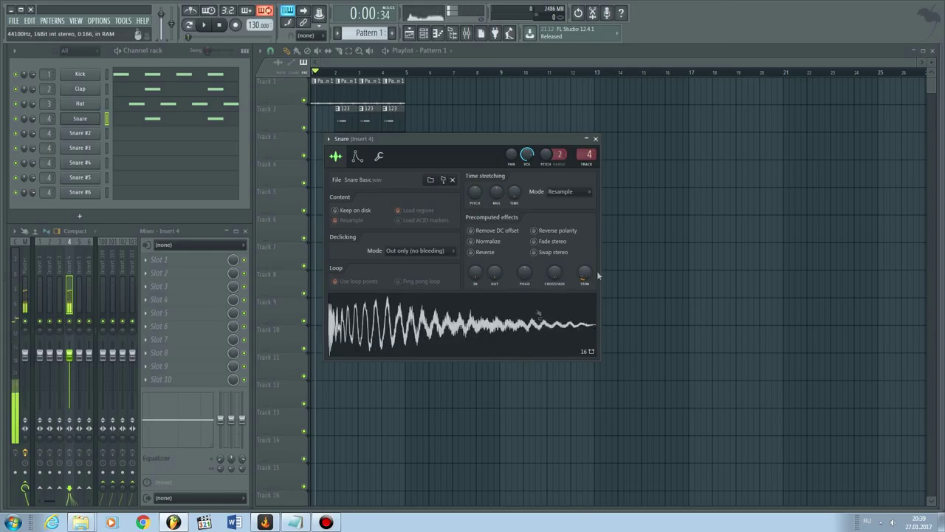
pyautogui.hotkey('ctrl', 'z')
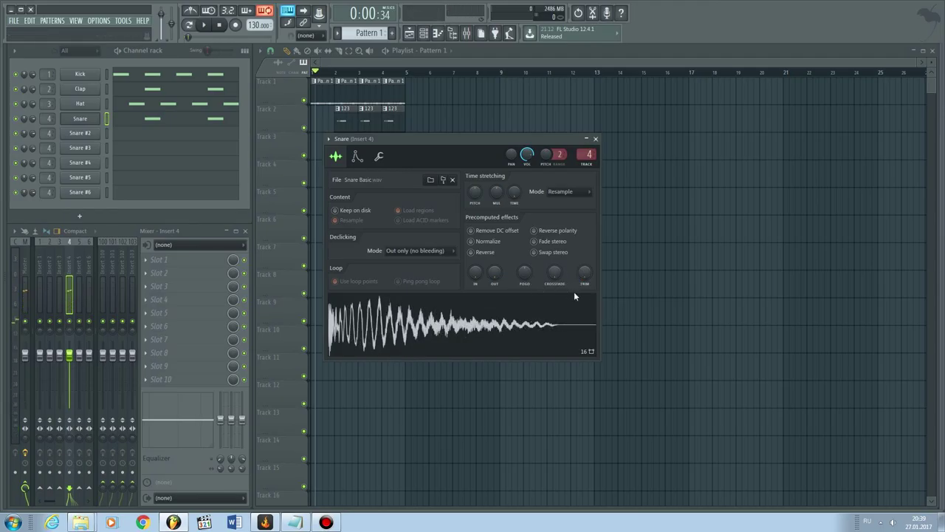
pyautogui.moveTo(584, 274); pyautogui.dragTo(584, 273)
pyautogui.click(575, 324)
pyautogui.moveTo(584, 274); pyautogui.dragTo(588, 274)
# Close the Snare channel settings and add a Sampler channel to the channel rack.
pyautogui.moveTo(380, 155)
pyautogui.mouseDown()
pyautogui.moveTo(373, 183)
pyautogui.moveTo(380, 166)
pyautogui.mouseUp()
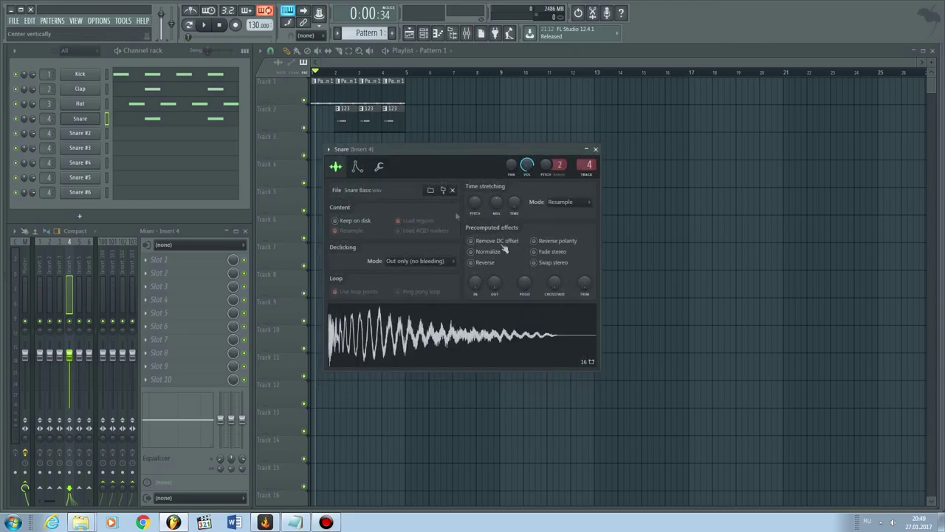
pyautogui.press('Escape')
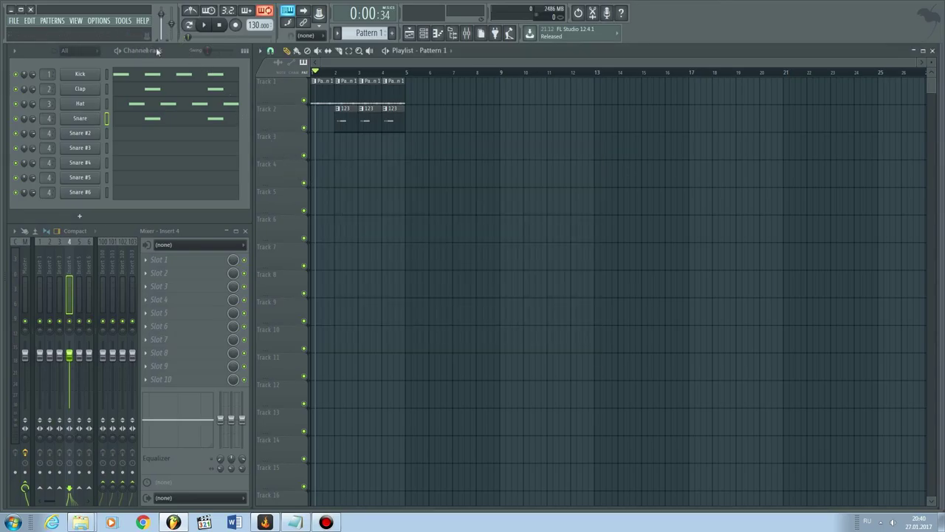
pyautogui.click(15, 53)
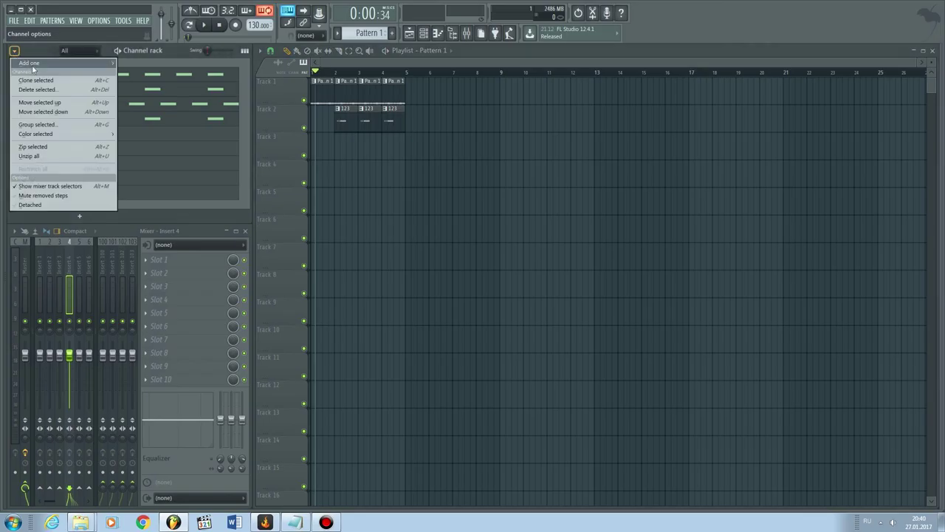
pyautogui.moveTo(33, 66)
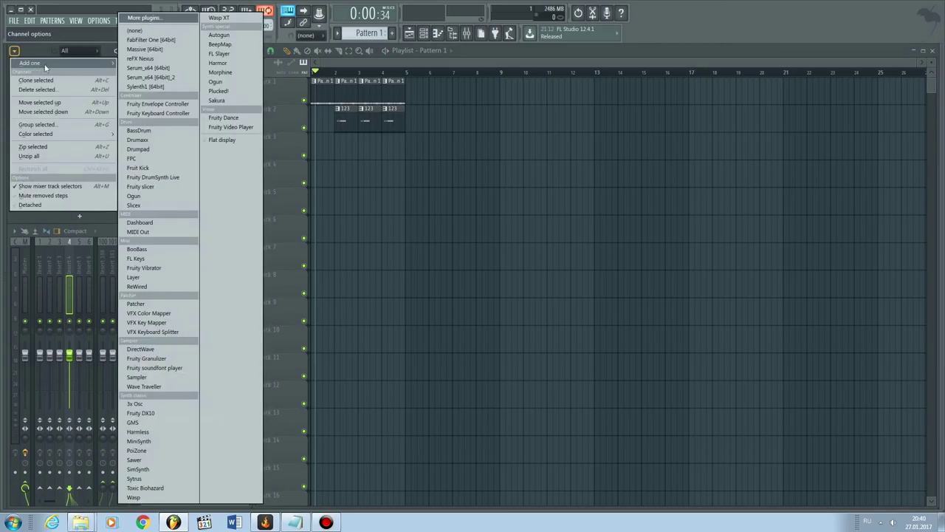
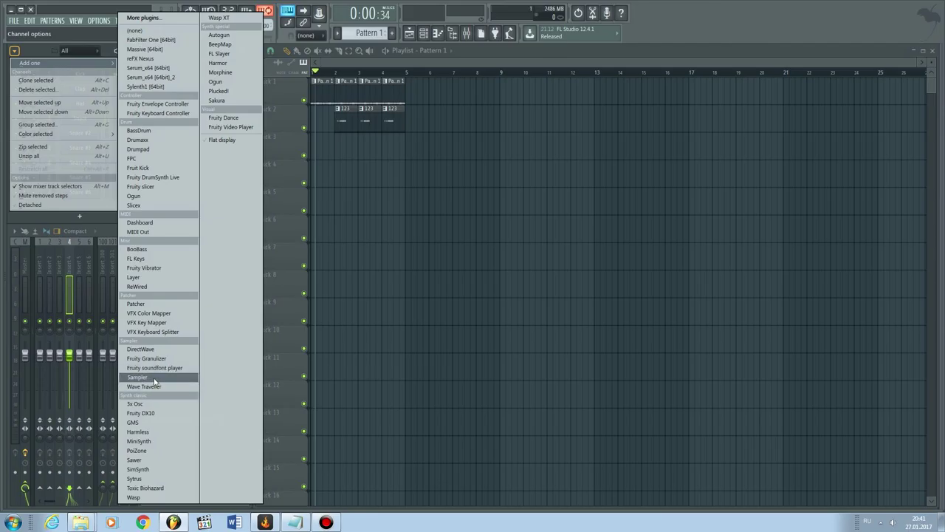
pyautogui.click(155, 380)
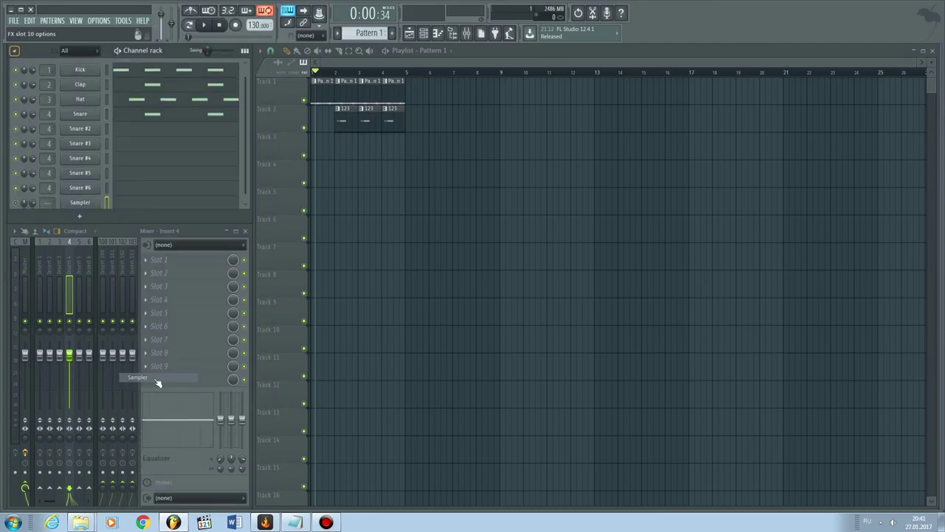
# Open the empty Sampler channel's settings and compare them with the Snare channel's settings.
pyautogui.click(81, 198)
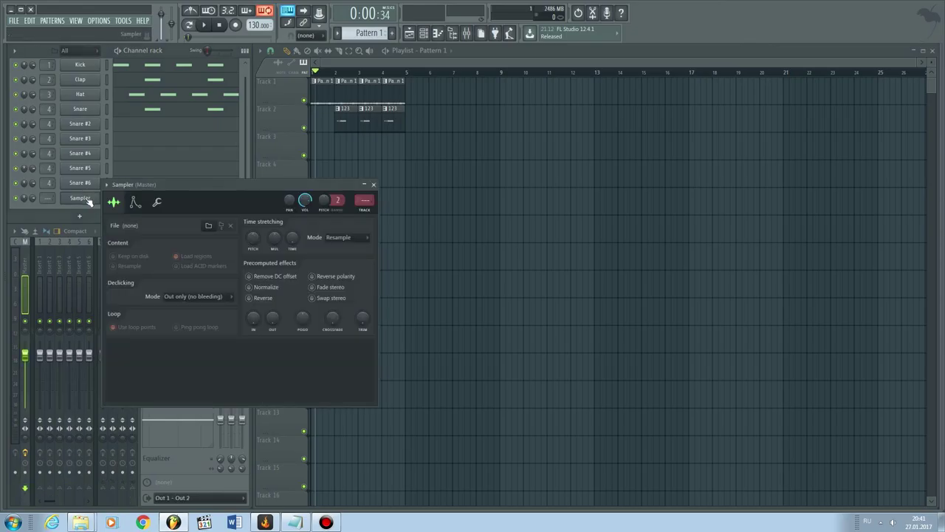
pyautogui.moveTo(196, 189); pyautogui.dragTo(408, 140)
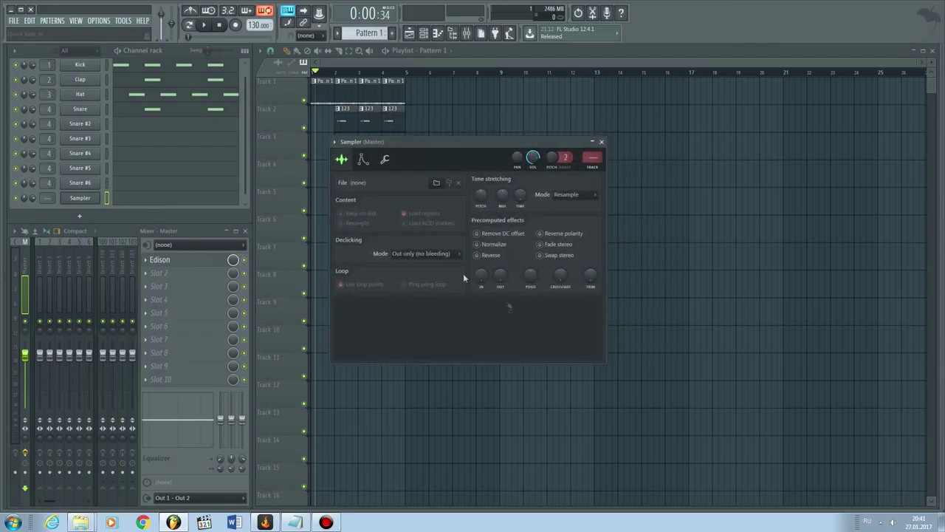
pyautogui.click(83, 111)
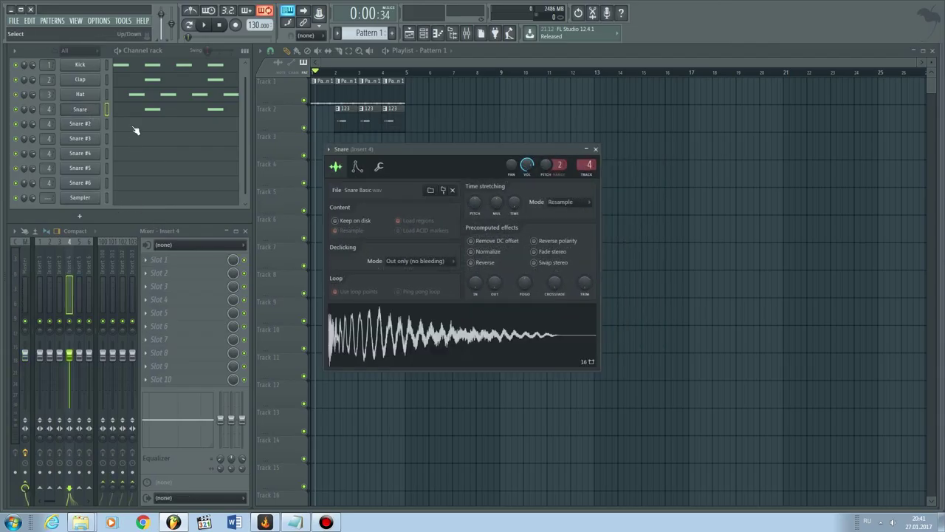
pyautogui.click(437, 329)
pyautogui.click(80, 197)
pyautogui.moveTo(407, 150); pyautogui.dragTo(451, 119)
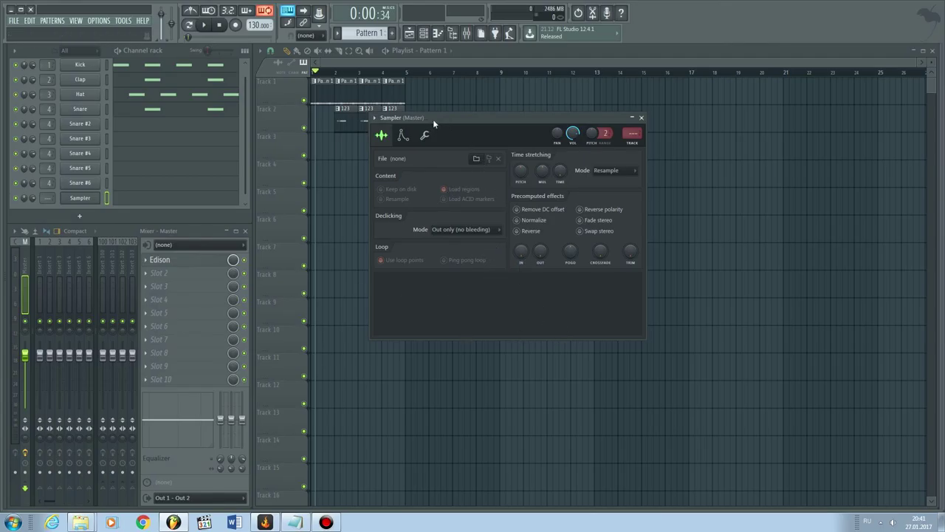
pyautogui.moveTo(437, 126); pyautogui.dragTo(410, 162)
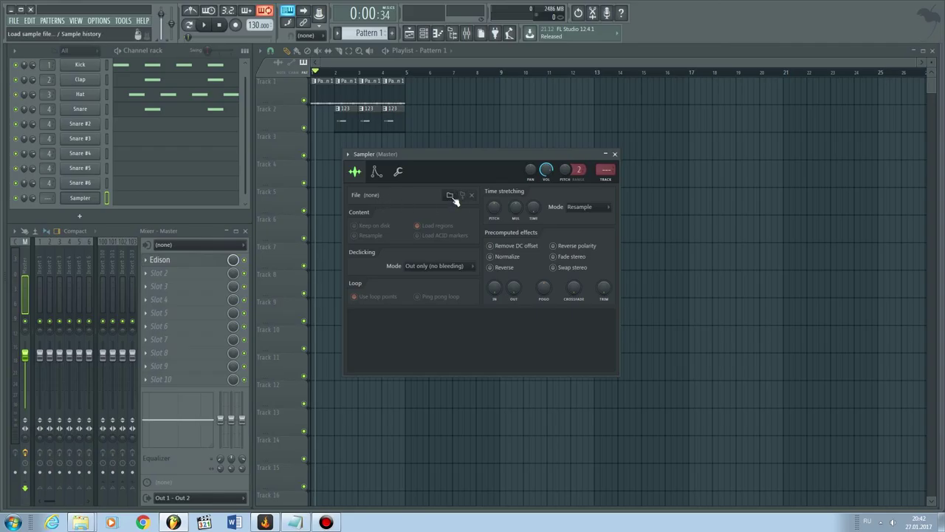
# Browse for a Sampler sound file in Downloads, opening the VDUB2 Impacts folder of Vengeance.Essential.Dubstep.Vol.2 WAV.
pyautogui.click(456, 245)
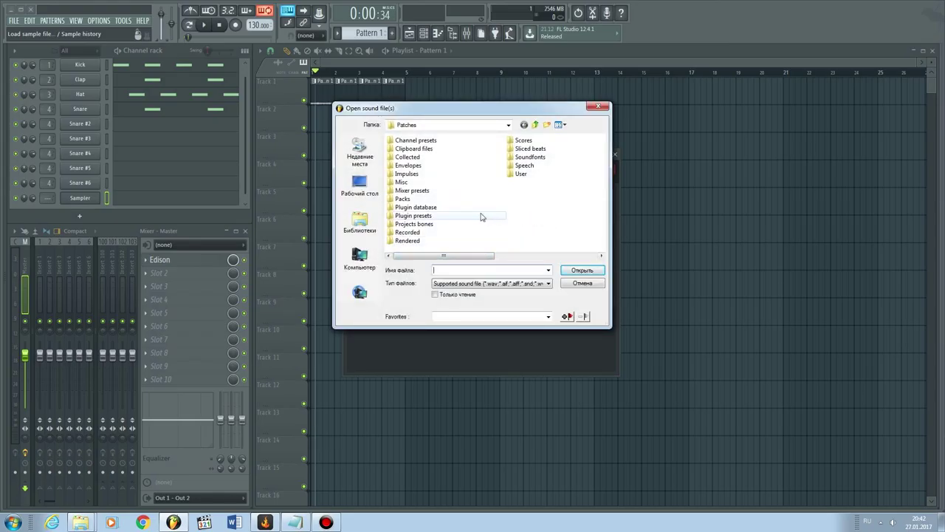
pyautogui.click(508, 125)
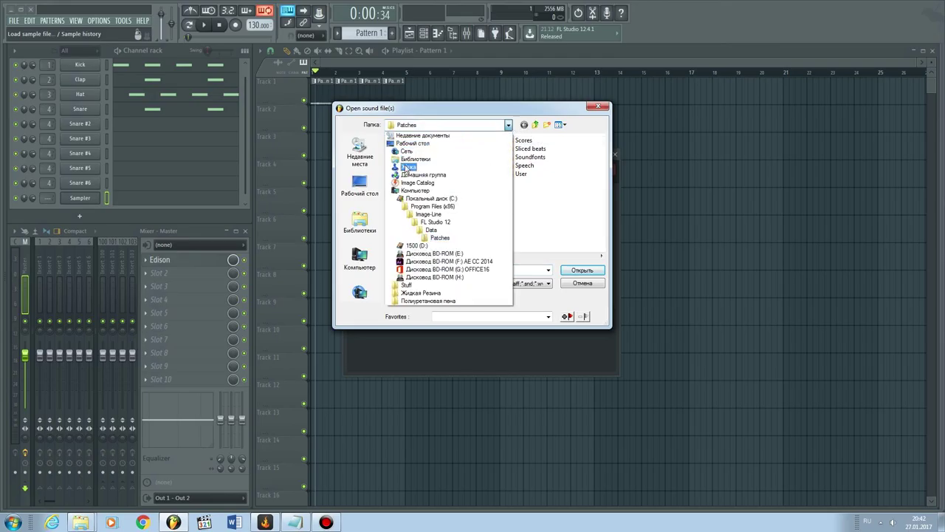
pyautogui.click(409, 169)
pyautogui.doubleClick(476, 159)
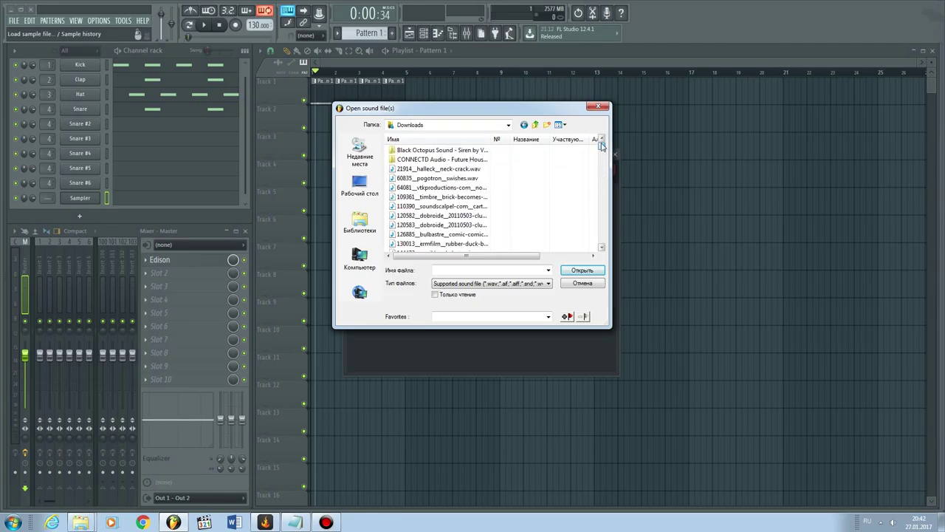
pyautogui.scroll(-1, 440, 214)
pyautogui.scroll(-4, 440, 214)
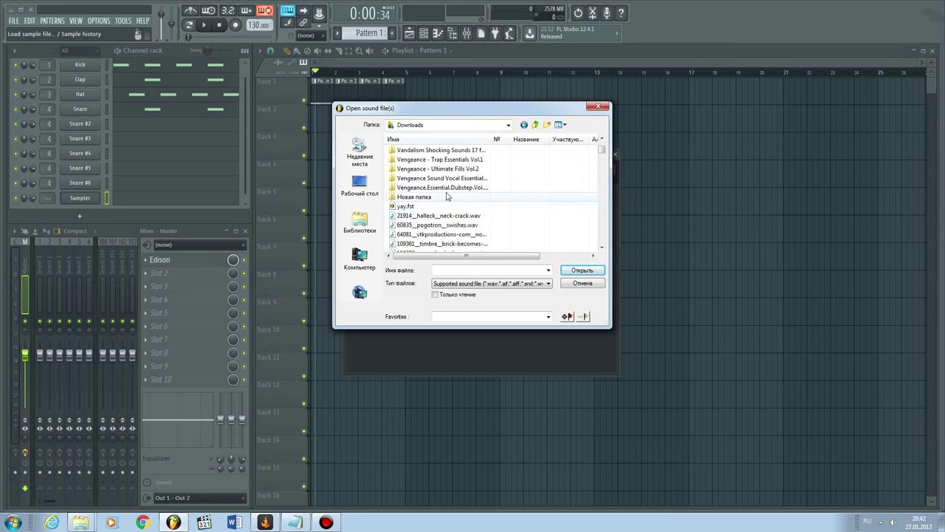
pyautogui.doubleClick(447, 185)
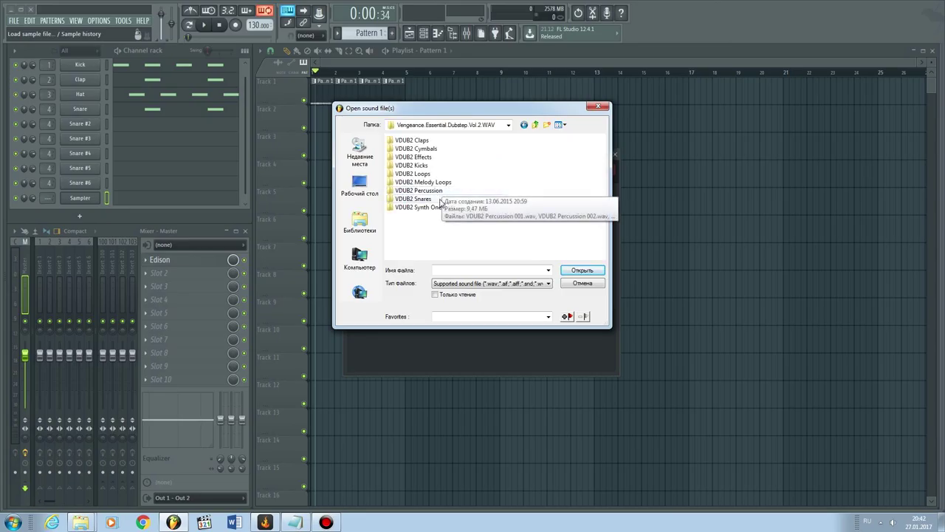
pyautogui.doubleClick(437, 157)
pyautogui.doubleClick(436, 149)
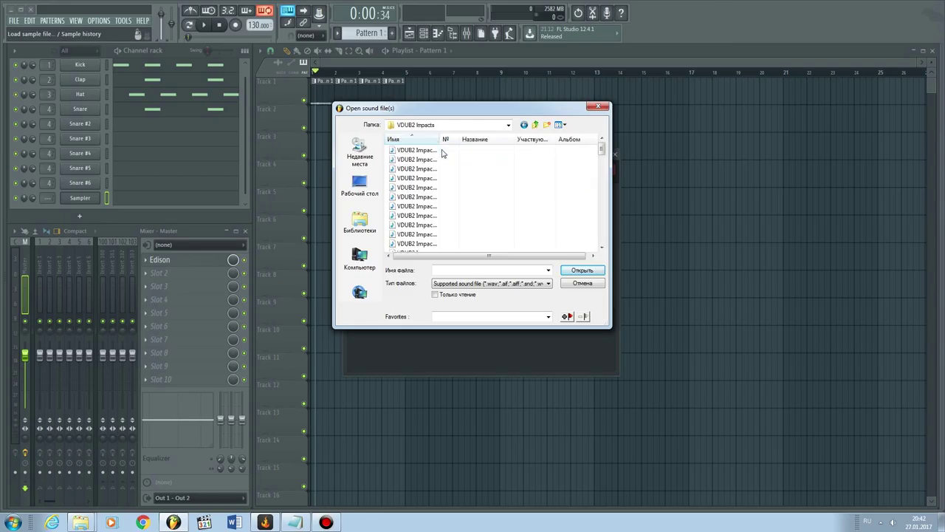
# Preview VDUB2 Impact samples 02 to 05 and load VDUB2 Impact 02.wav into the Sampler channel.
pyautogui.click(425, 160)
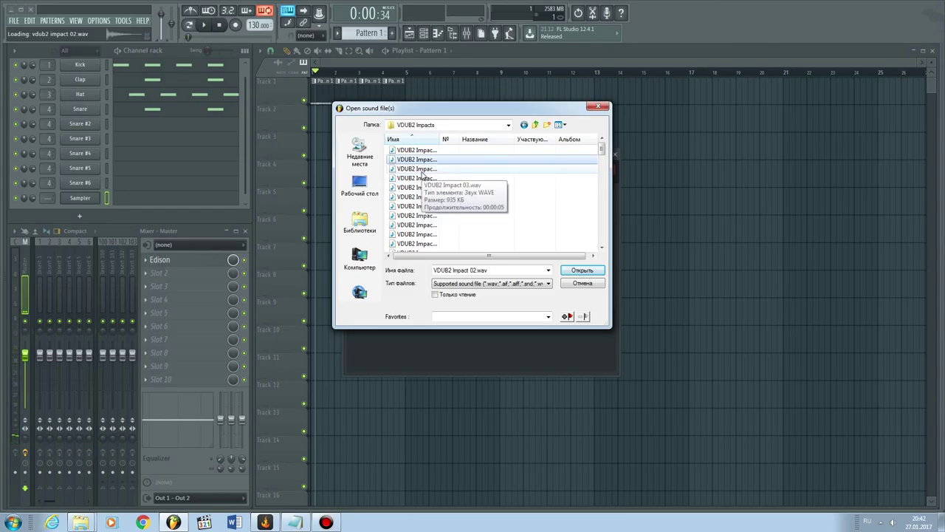
pyautogui.press('Down')
pyautogui.press('Down')
pyautogui.press('Down')
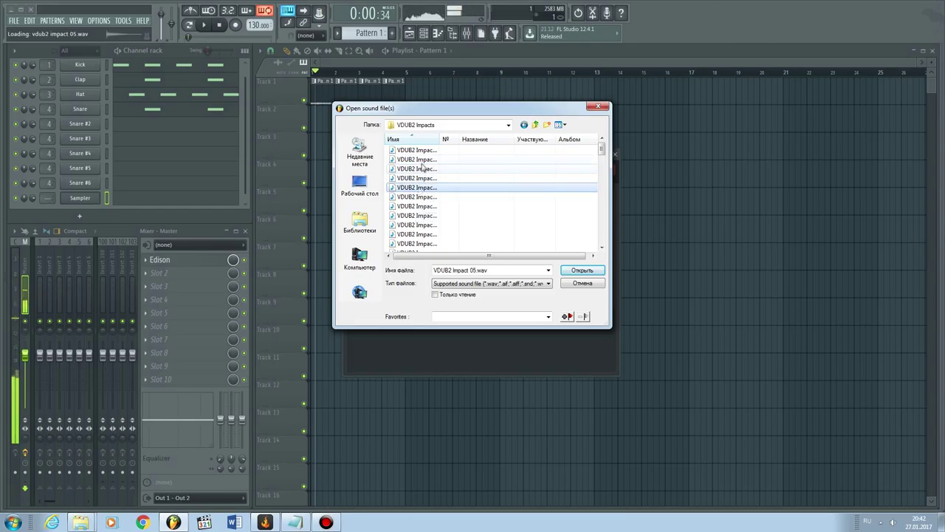
pyautogui.click(419, 160)
pyautogui.click(596, 272)
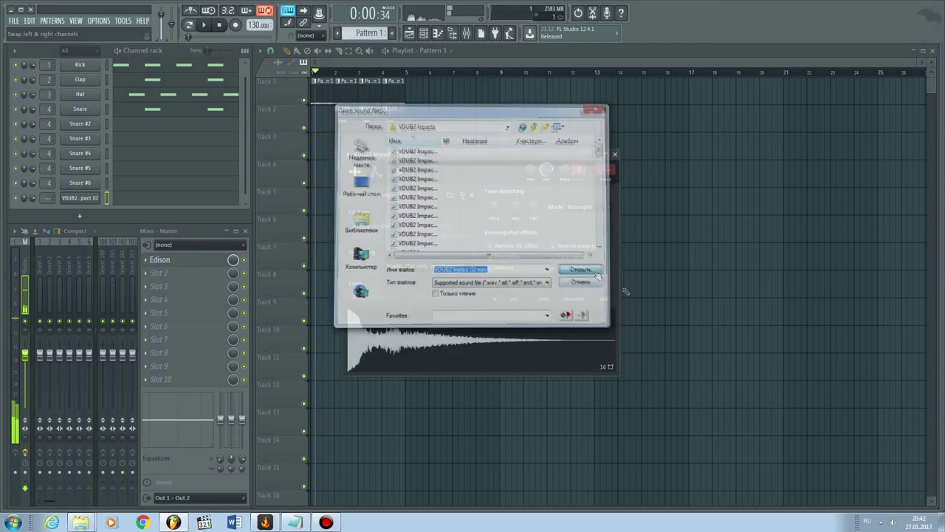
pyautogui.click(431, 330)
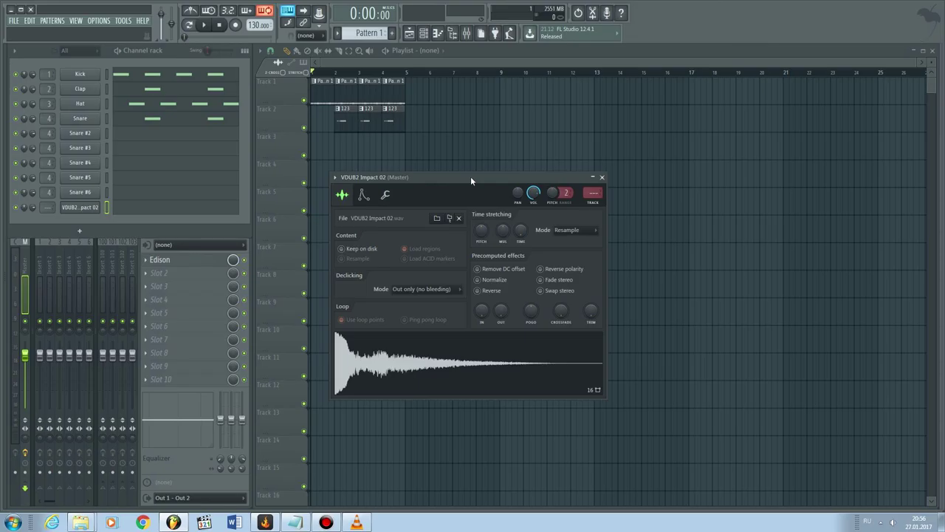
# Open the piano roll for VDUB2 Impact 02 and place a short C5 note at the start of Pattern 1.
pyautogui.click(148, 212)
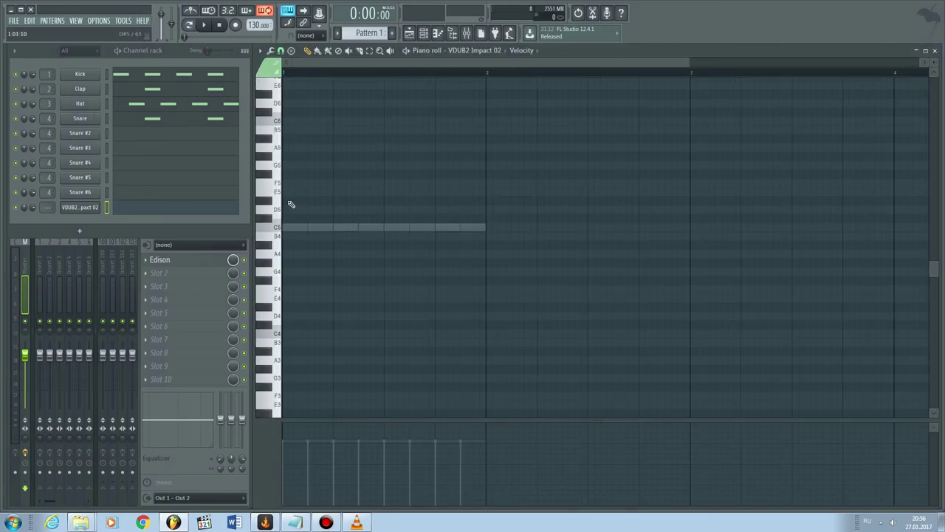
pyautogui.press('z')
pyautogui.click(278, 232)
pyautogui.click(289, 228)
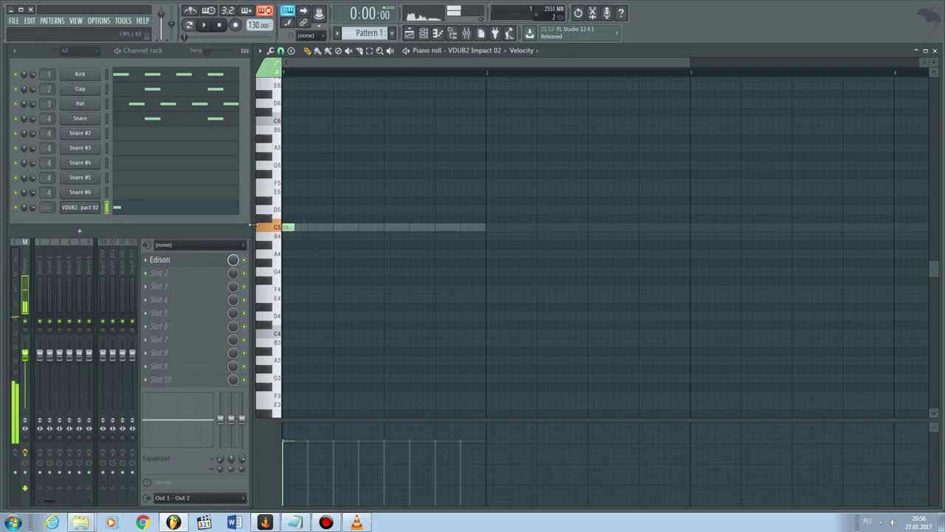
# Play Pattern 1 with the impact and set the VDUB2 Impact 02 channel's volume to 55%.
pyautogui.click(204, 24)
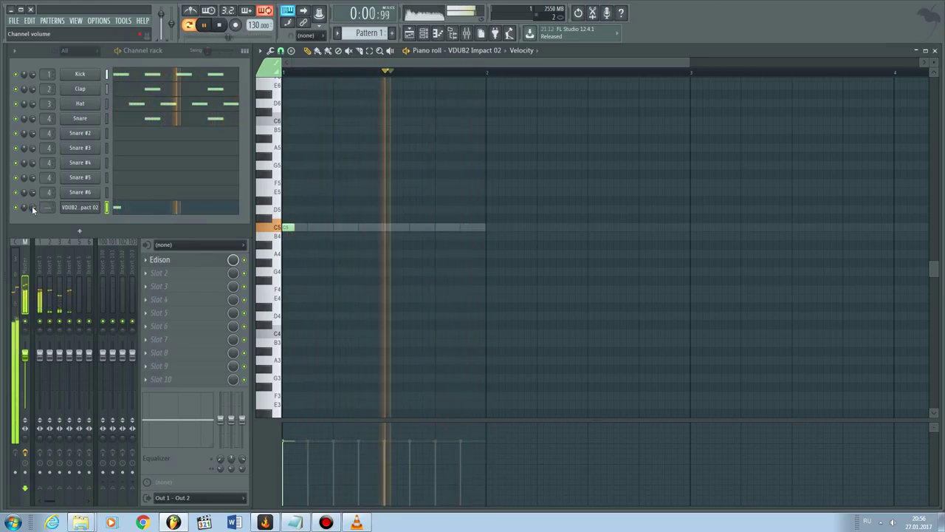
pyautogui.press('space')
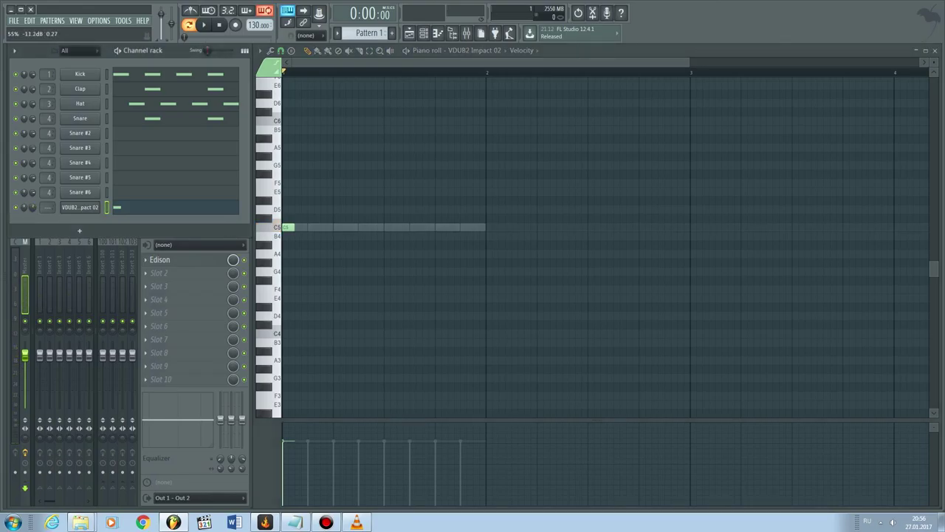
pyautogui.press('space')
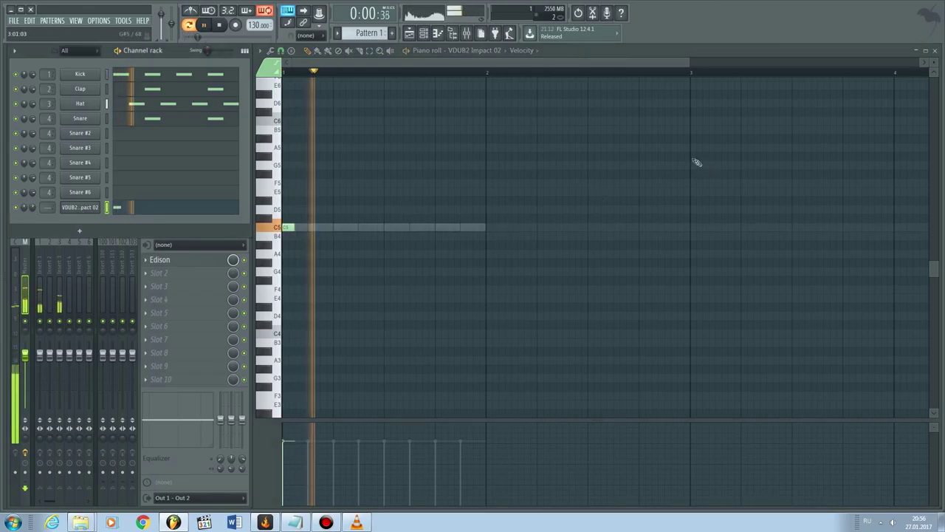
# Close the piano roll, stop playback, and compare pattern 123 with Pattern 1 by picking their clips in the playlist.
pyautogui.click(937, 55)
pyautogui.click(593, 191)
pyautogui.press('space')
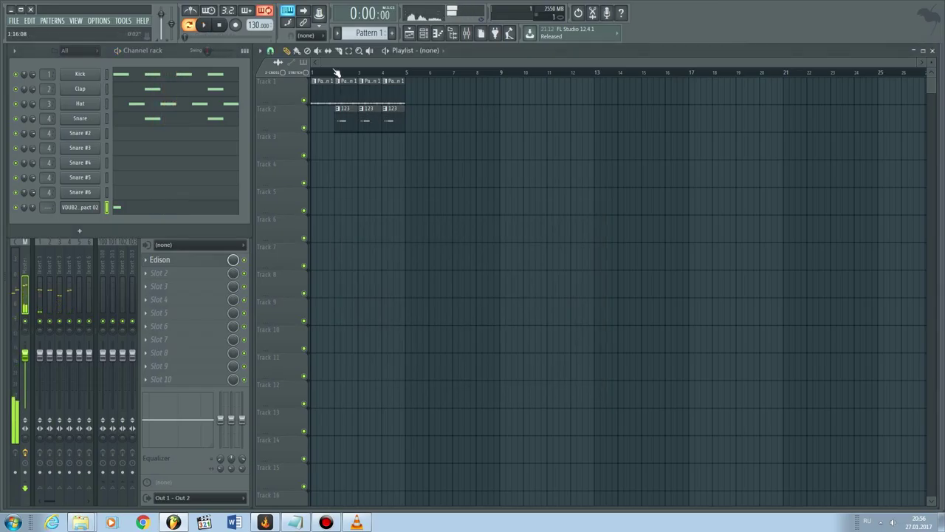
pyautogui.click(338, 119)
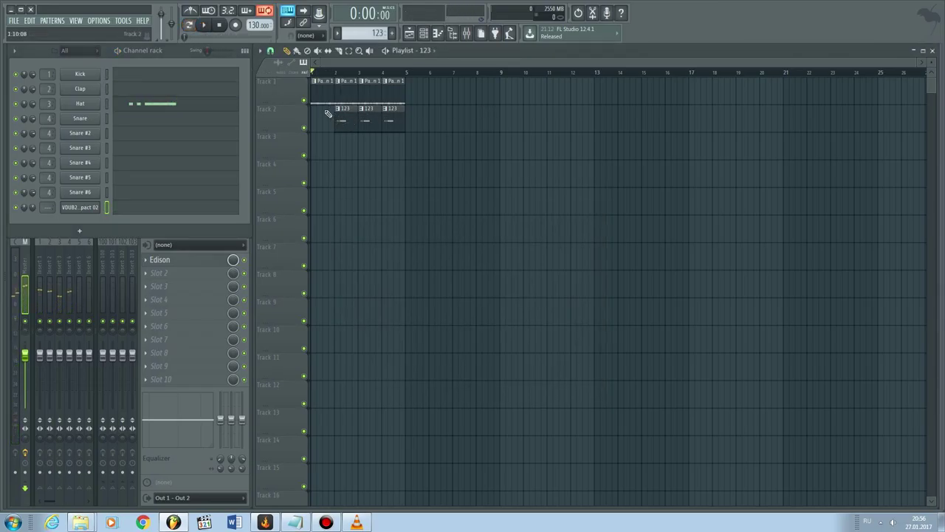
pyautogui.click(317, 90)
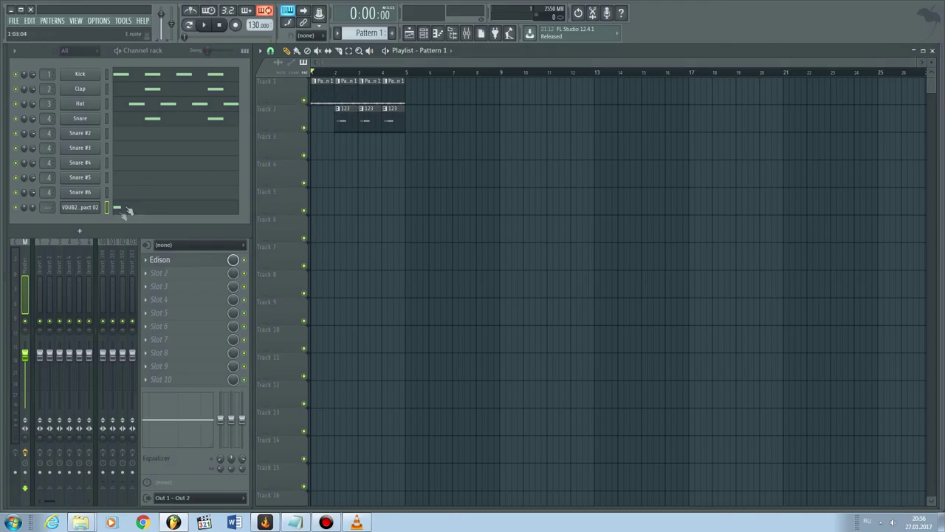
# Try a short C5 note for VDUB2 Impact 02 in pattern 123 right after the hat notes, remove it and close the piano roll.
pyautogui.click(340, 122)
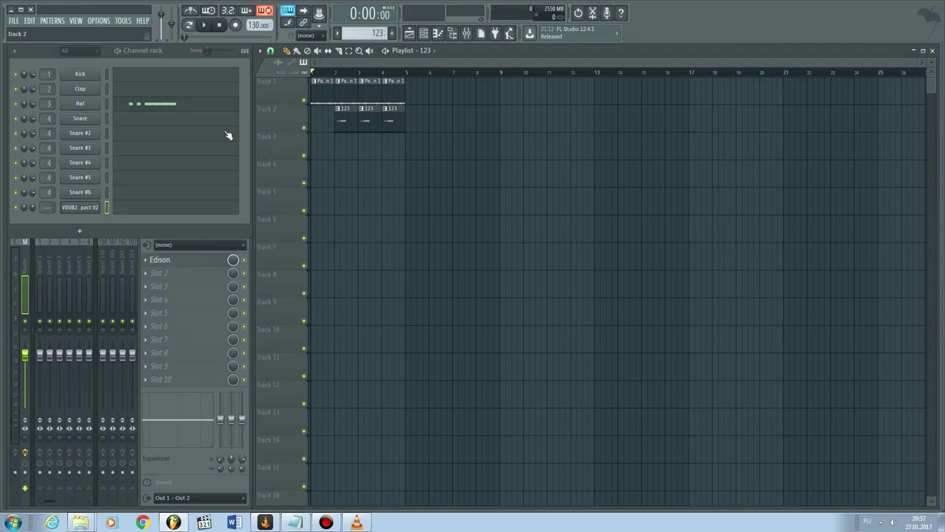
pyautogui.click(150, 215)
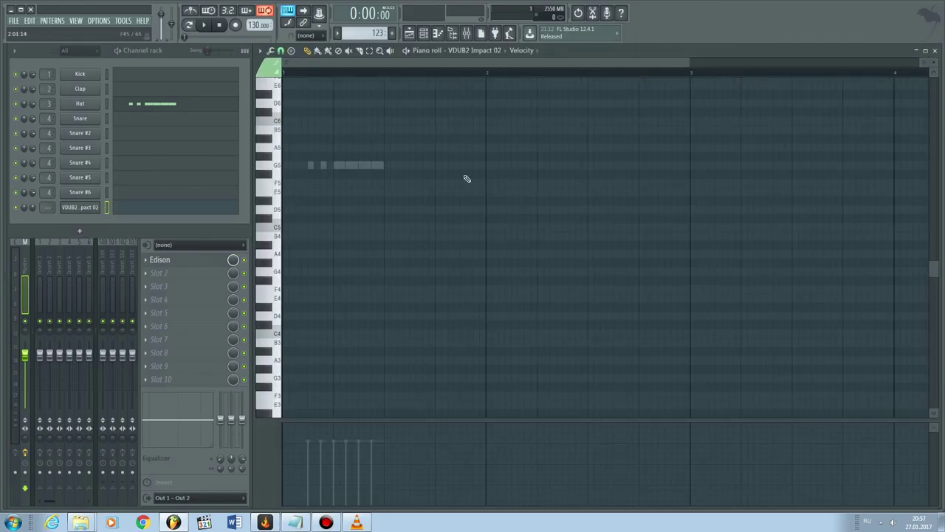
pyautogui.click(387, 226)
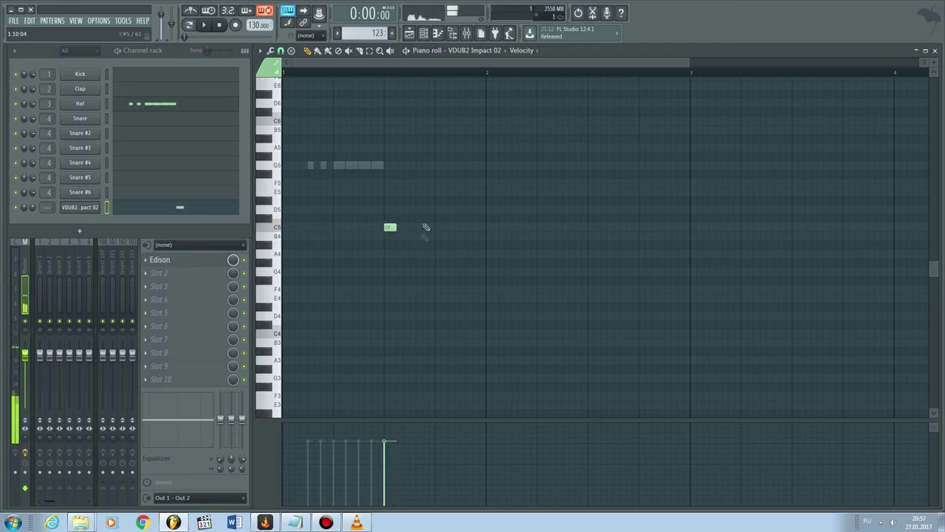
pyautogui.rightClick(389, 226)
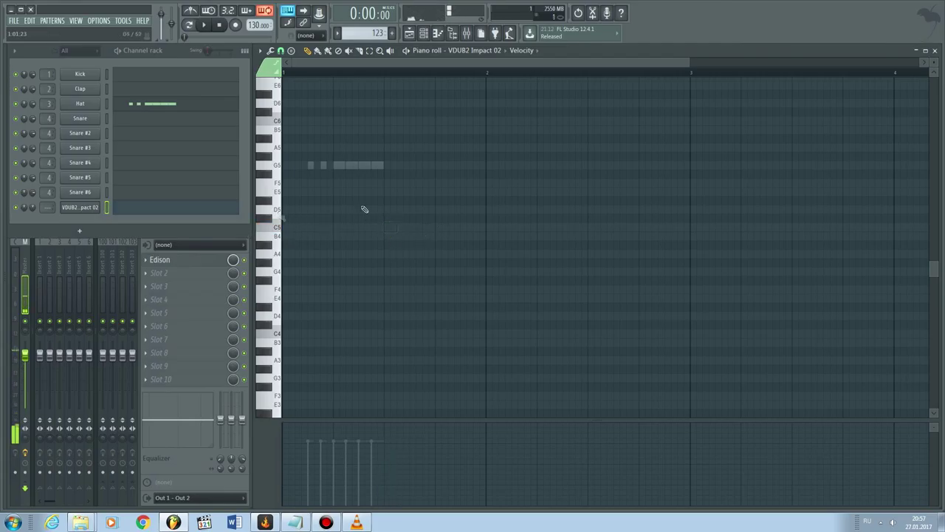
pyautogui.click(935, 51)
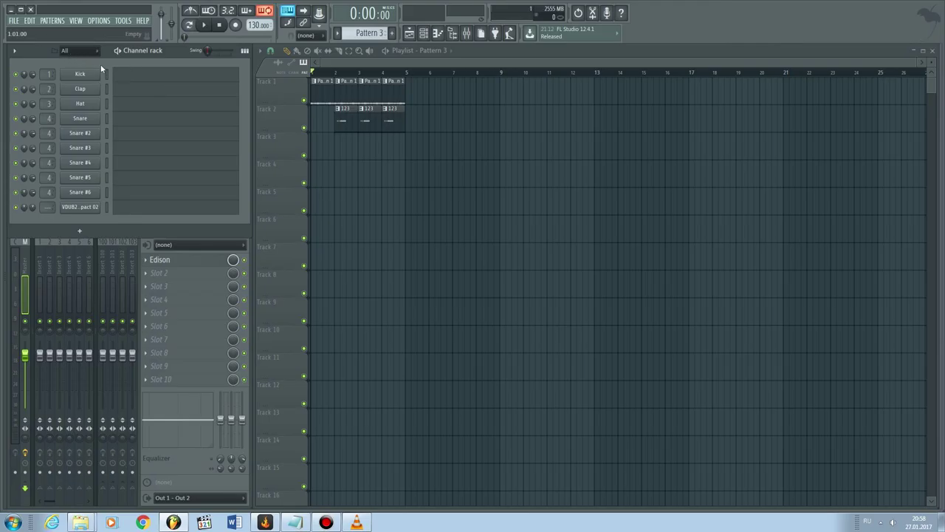
# Add a Serum_x64 [64bit] channel and move its plugin window clear of the channel rack.
pyautogui.click(14, 51)
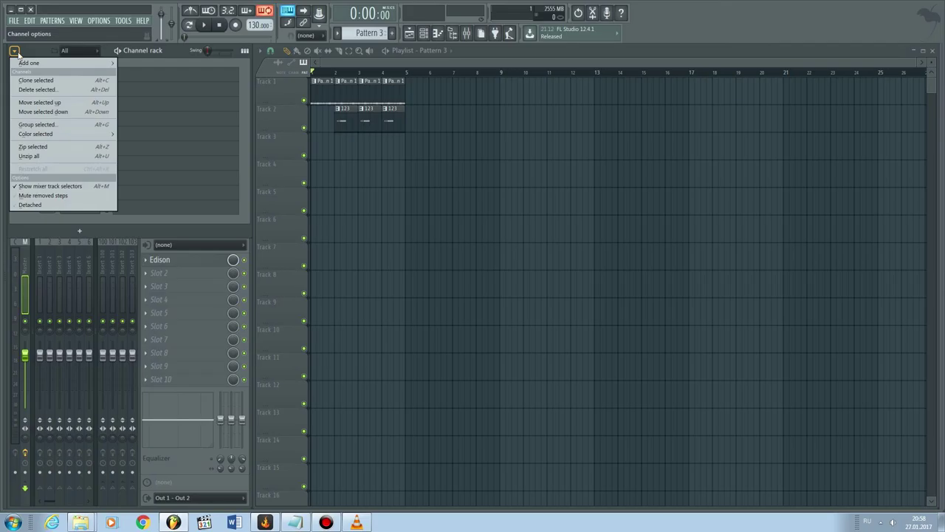
pyautogui.moveTo(33, 63)
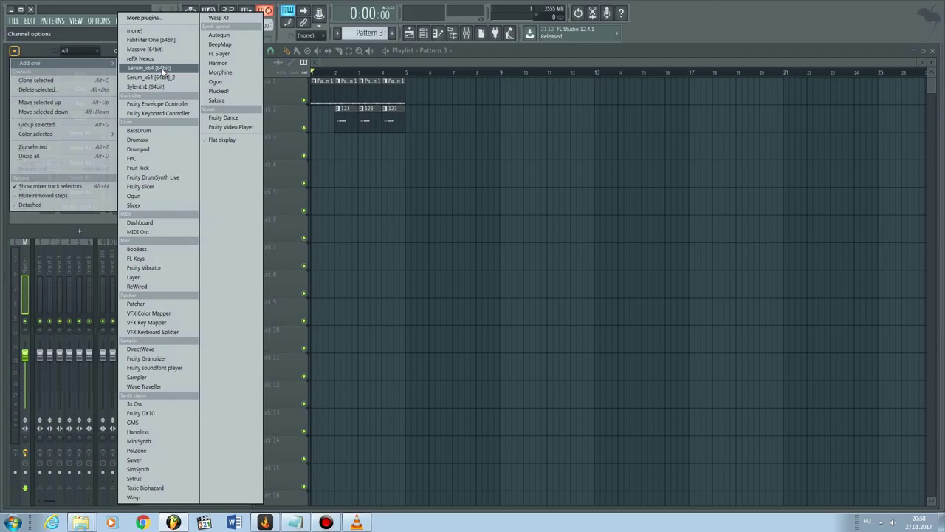
pyautogui.click(163, 68)
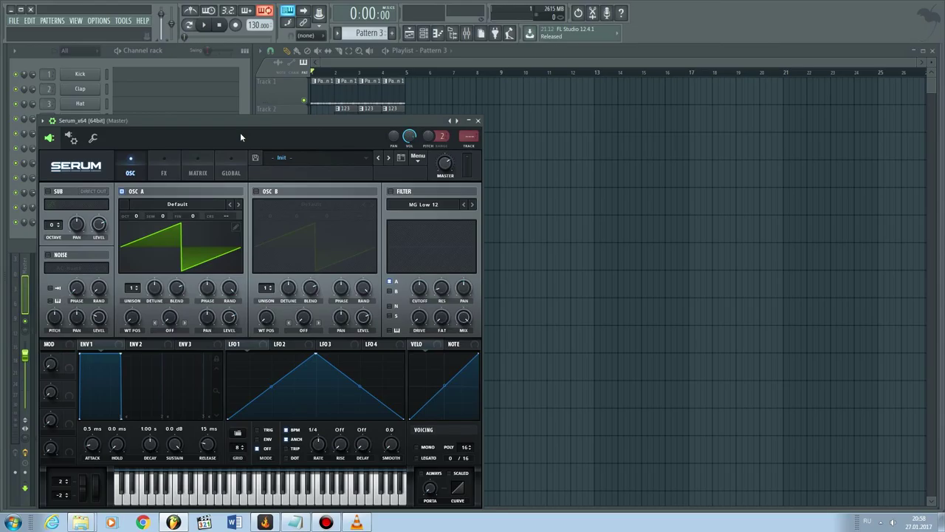
pyautogui.moveTo(232, 129); pyautogui.dragTo(609, 83)
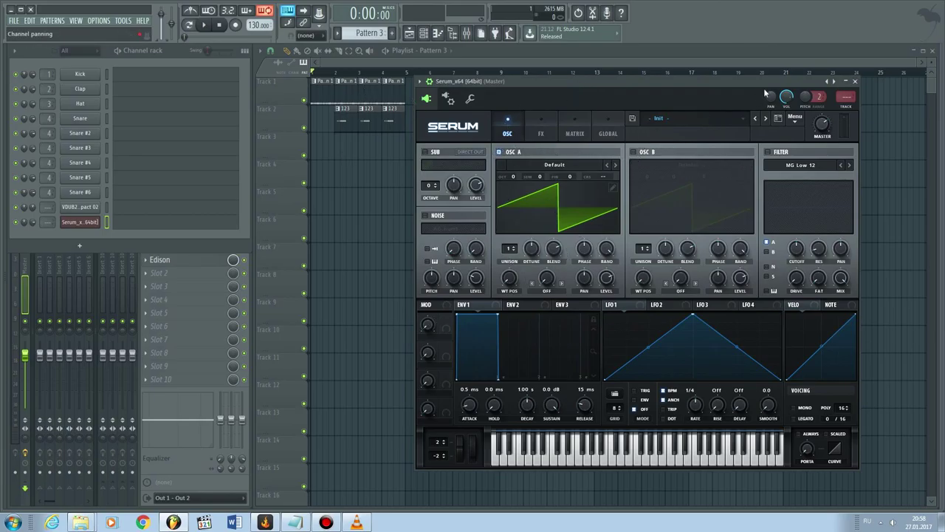
# Load the BA Angry Boss [JL] preset from Serum's Bass (Hard) category and close the plugin window.
pyautogui.click(744, 117)
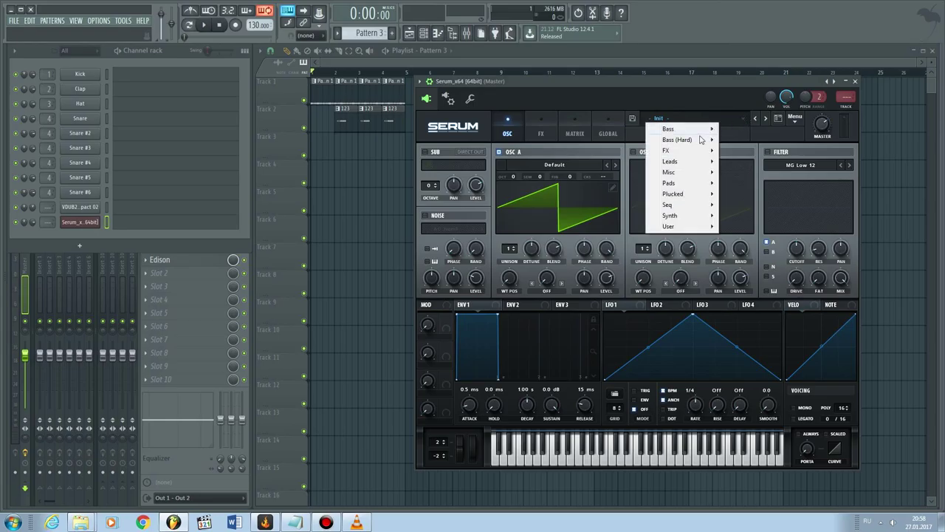
pyautogui.moveTo(694, 142)
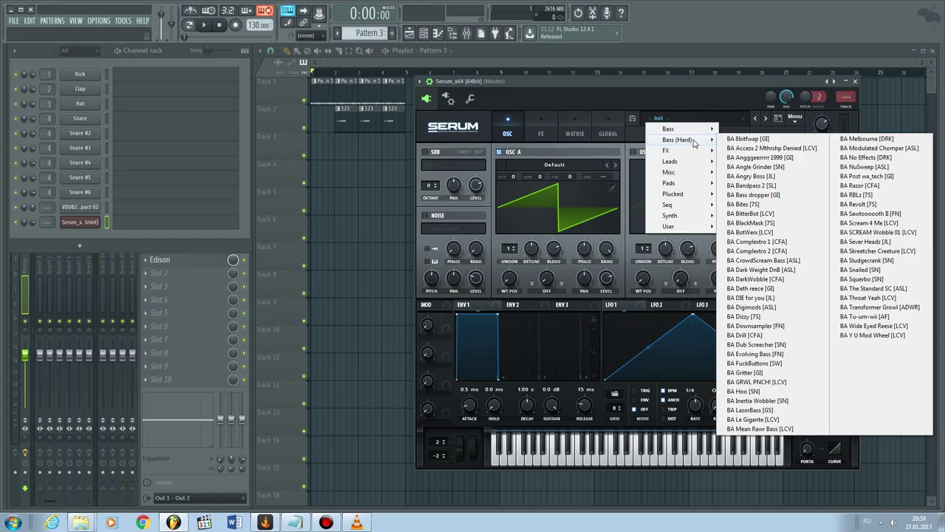
pyautogui.click(754, 178)
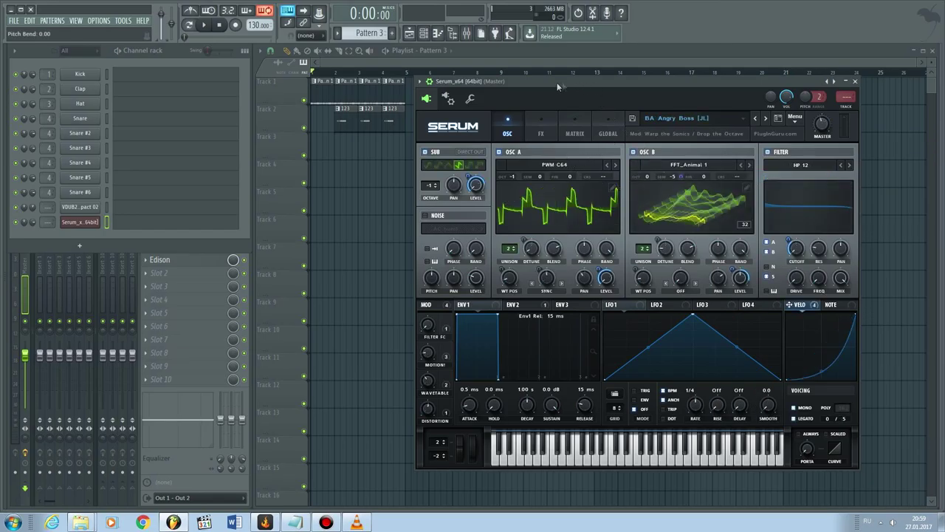
pyautogui.moveTo(553, 90); pyautogui.dragTo(495, 107)
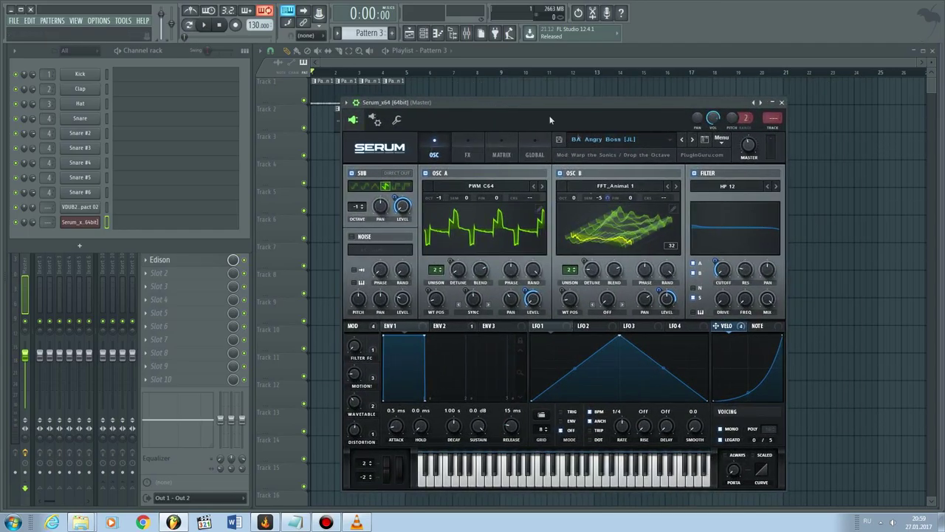
pyautogui.press('Escape')
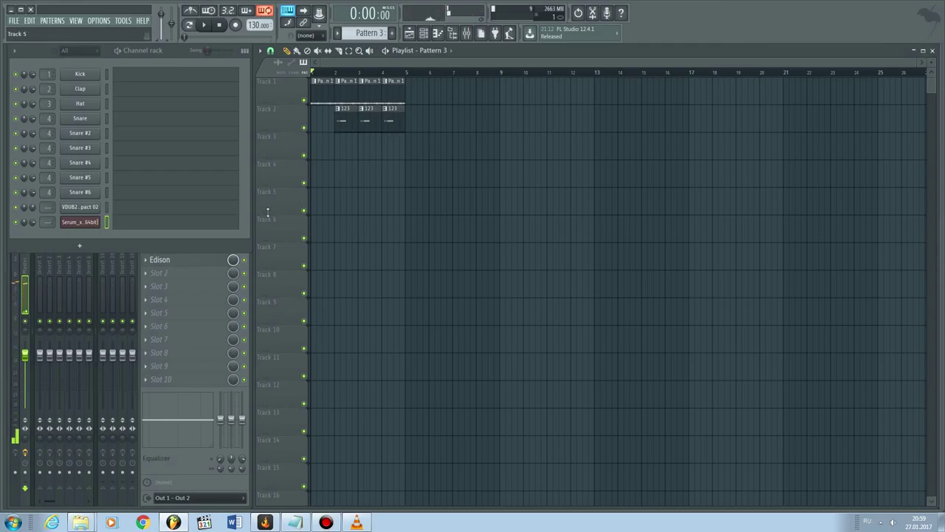
# Audition Serum notes with the typing keyboard as a piano and open the Serum channel's piano roll in Pattern 3.
pyautogui.click(292, 16)
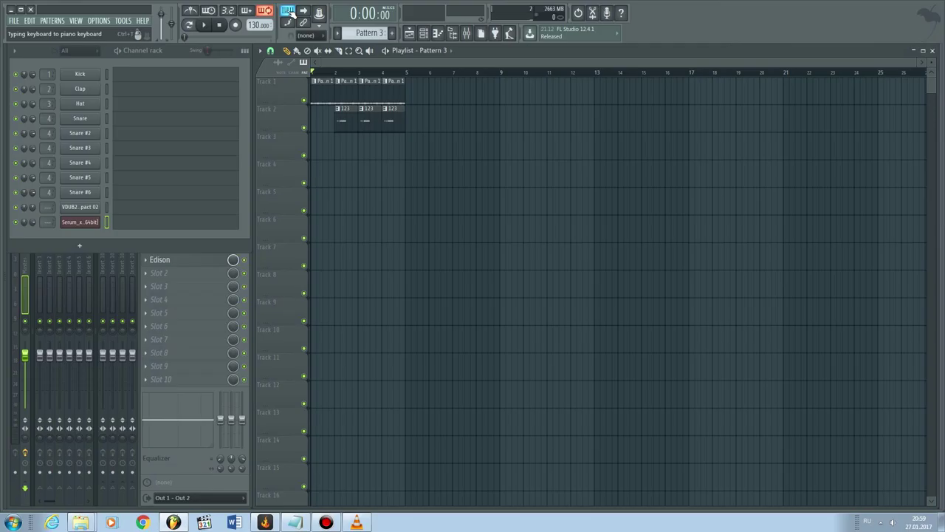
pyautogui.press('n')
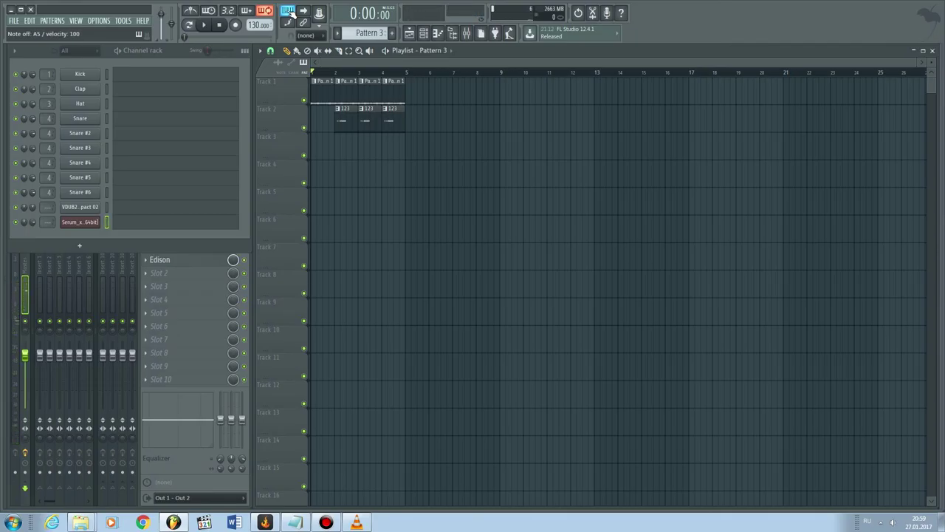
pyautogui.click(165, 223)
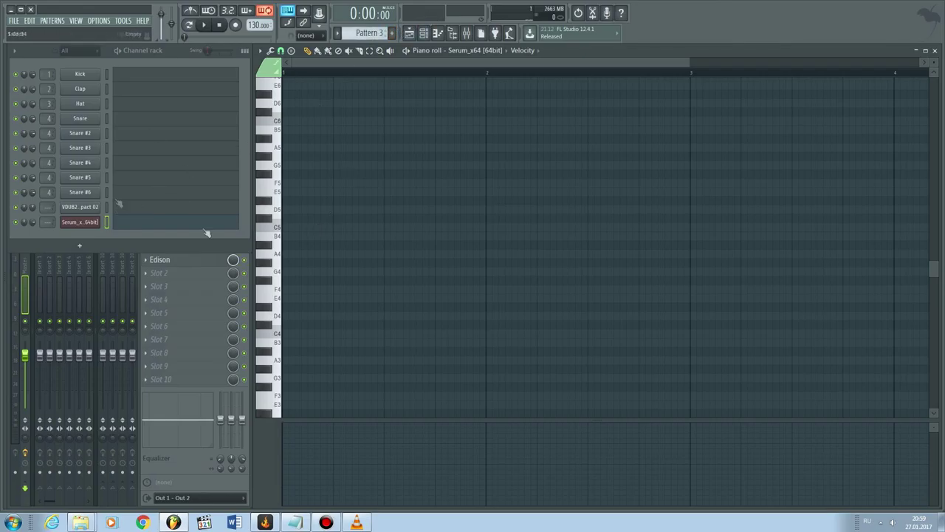
pyautogui.click(133, 223)
pyautogui.click(141, 225)
pyautogui.click(158, 227)
pyautogui.click(160, 227)
pyautogui.scroll(1, 369, 192)
pyautogui.scroll(-1, 362, 201)
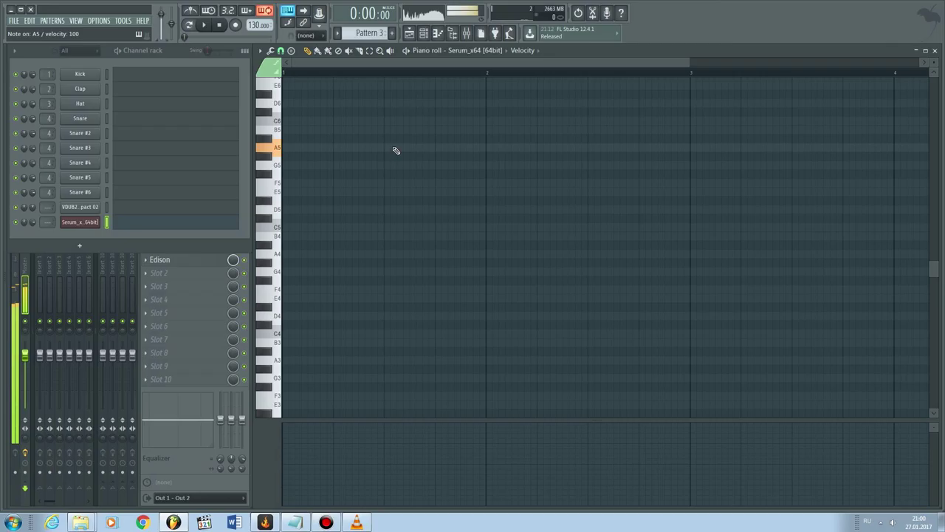
pyautogui.scroll(3, 388, 181)
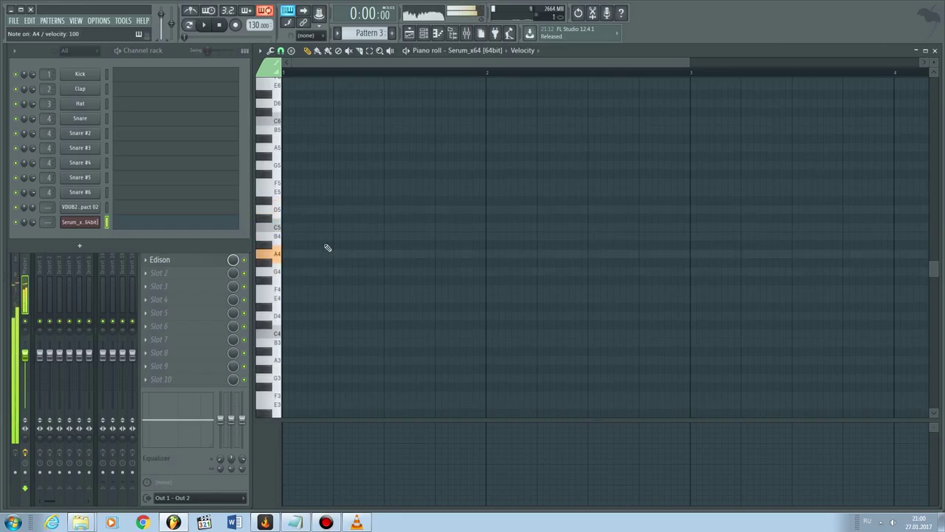
# Place a D5 note at the start of Serum's piano roll and lengthen it to two steps.
pyautogui.click(287, 210)
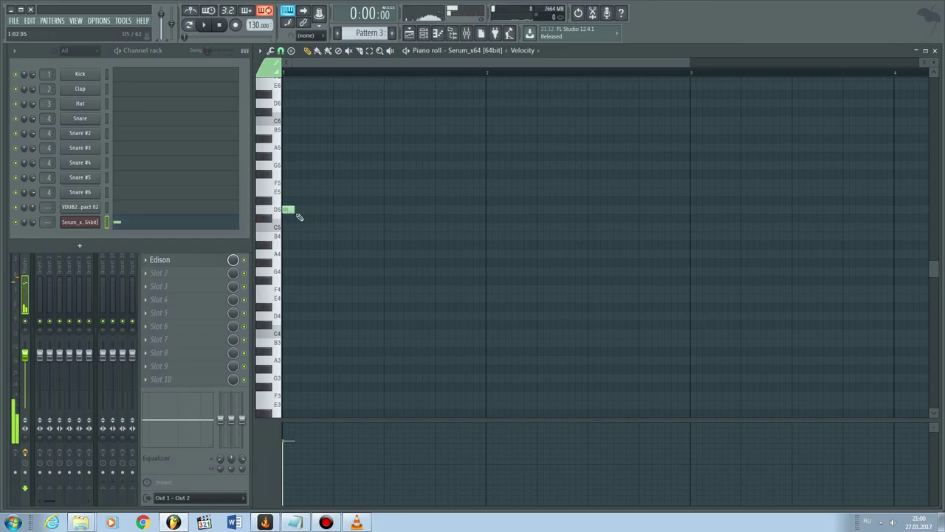
pyautogui.moveTo(295, 211); pyautogui.dragTo(307, 211)
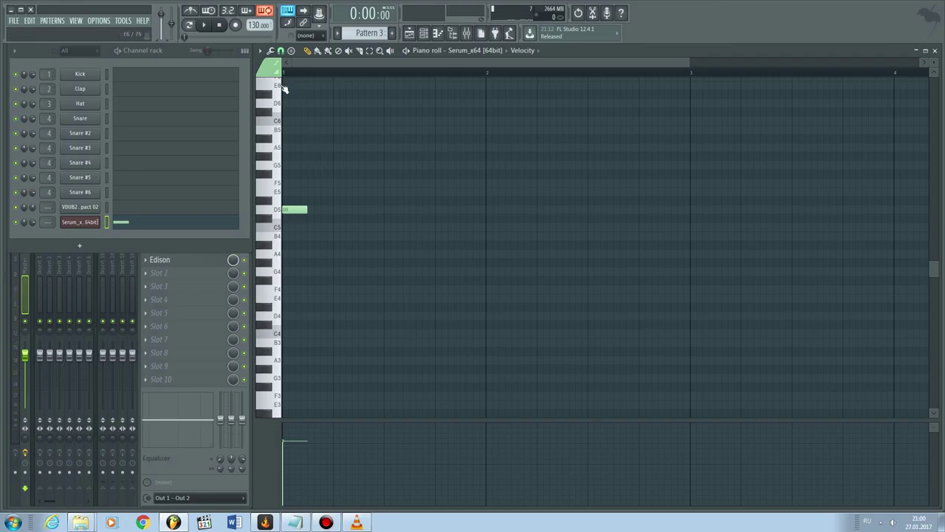
pyautogui.moveTo(307, 211)
pyautogui.mouseDown()
pyautogui.moveTo(312, 217)
pyautogui.moveTo(307, 210)
pyautogui.mouseUp()
pyautogui.moveTo(325, 212); pyautogui.dragTo(309, 211)
# Try the 1/6 step snap by shortening the D5 note to 0:00:04 and playing it back.
pyautogui.click(281, 51)
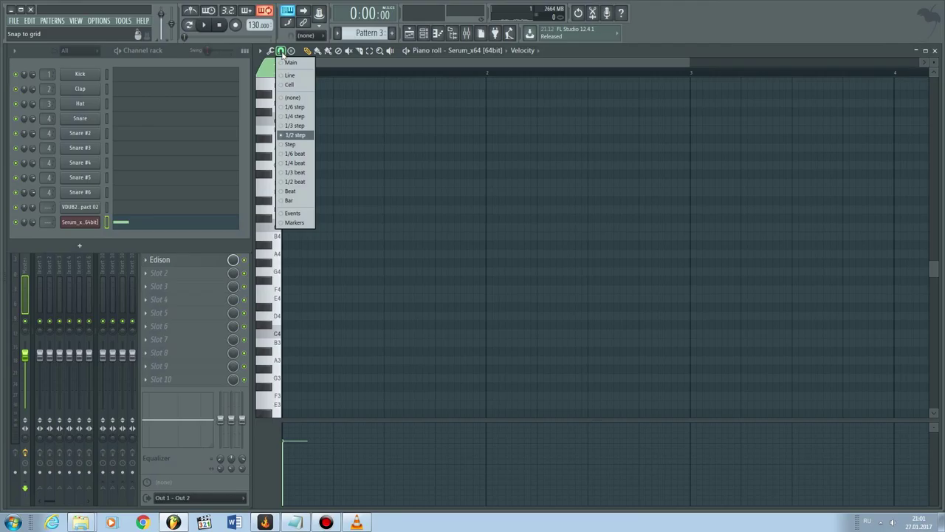
pyautogui.click(320, 153)
pyautogui.moveTo(309, 210)
pyautogui.mouseDown()
pyautogui.moveTo(286, 215)
pyautogui.moveTo(306, 214)
pyautogui.mouseUp()
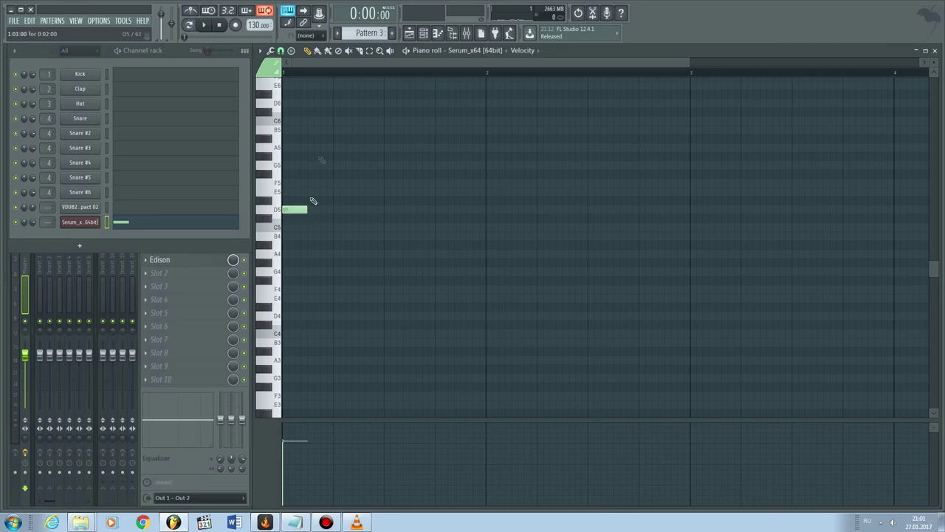
pyautogui.click(280, 50)
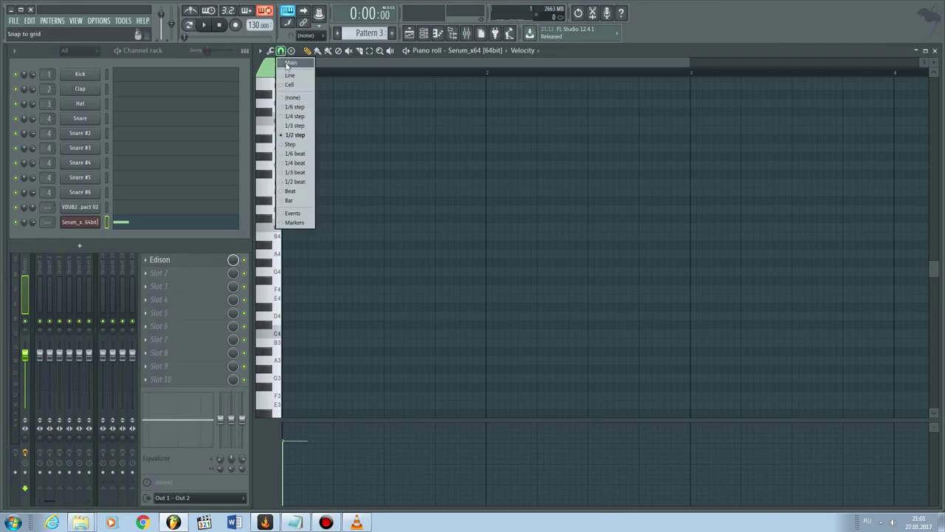
pyautogui.click(299, 114)
pyautogui.click(313, 218)
pyautogui.rightClick(314, 218)
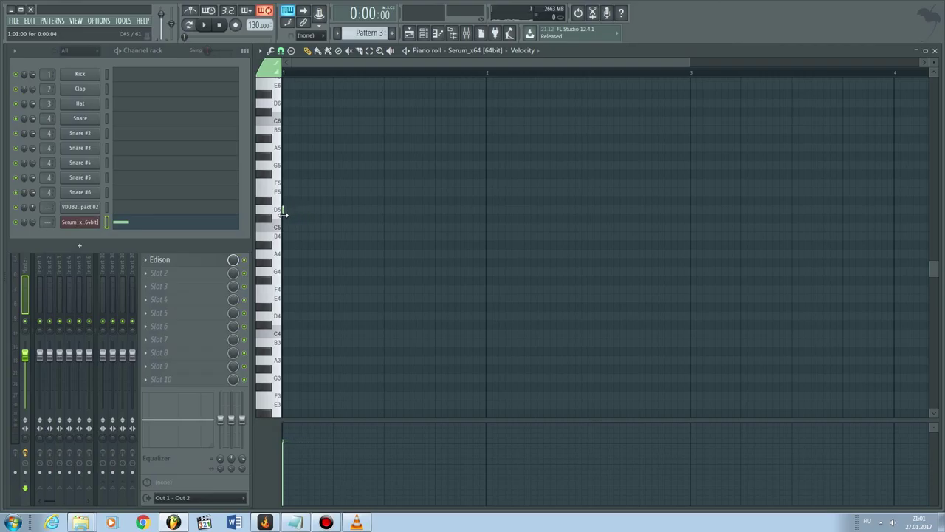
pyautogui.rightClick(283, 214)
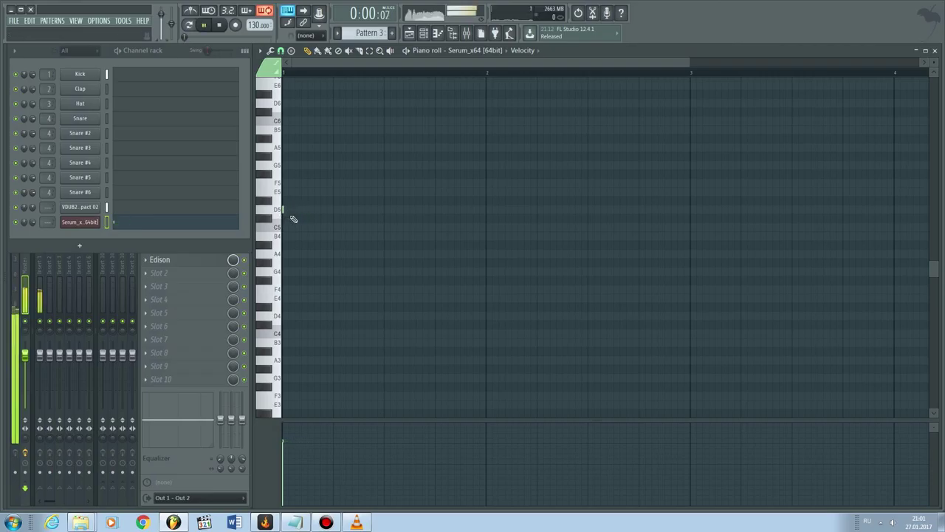
# Switch playback to pattern mode and return the D5 note to two steps with the snap set to 1/2 step.
pyautogui.click(188, 23)
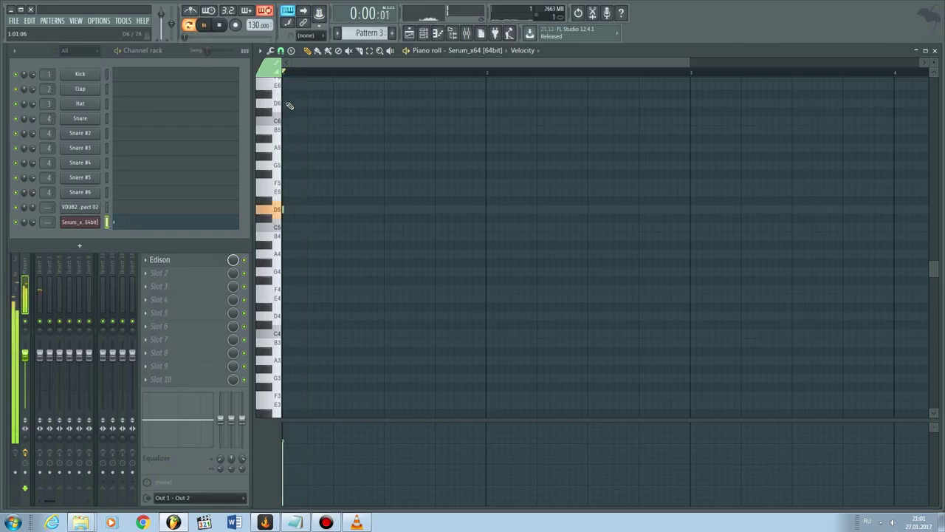
pyautogui.click(298, 211)
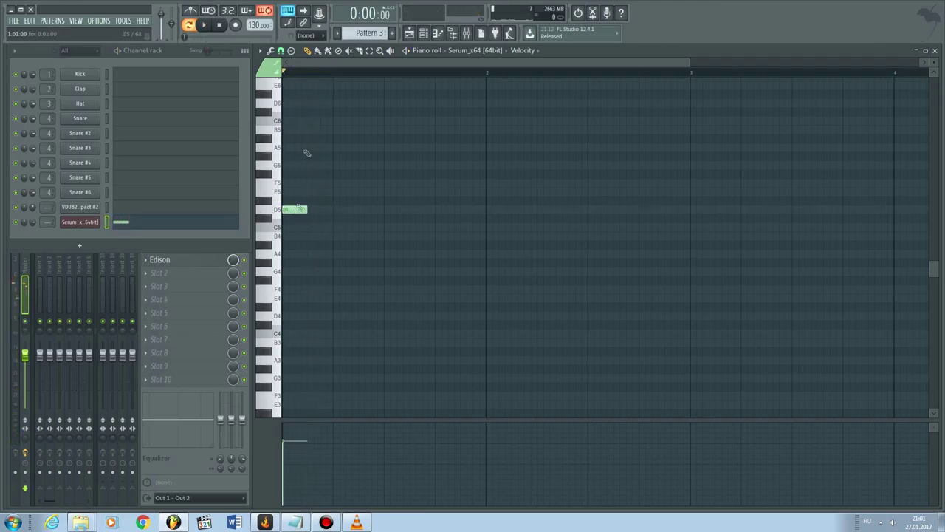
pyautogui.click(280, 50)
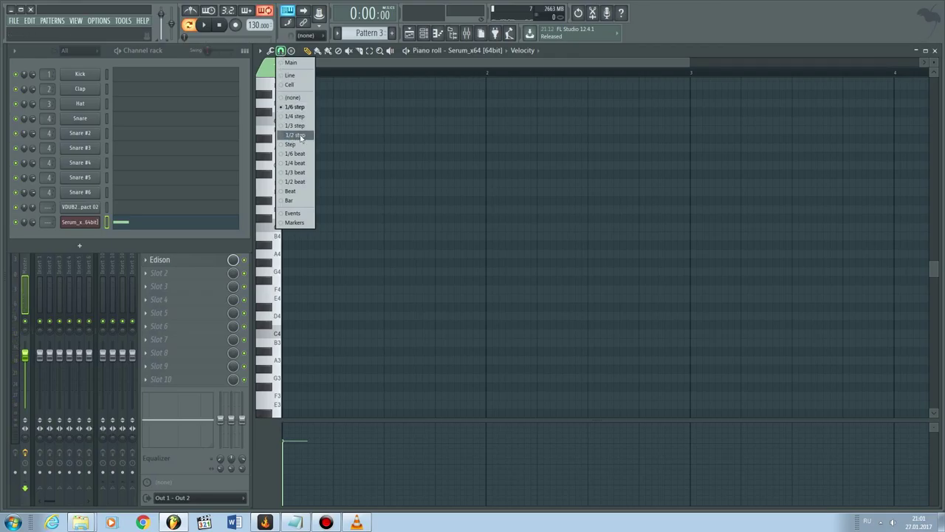
pyautogui.click(297, 136)
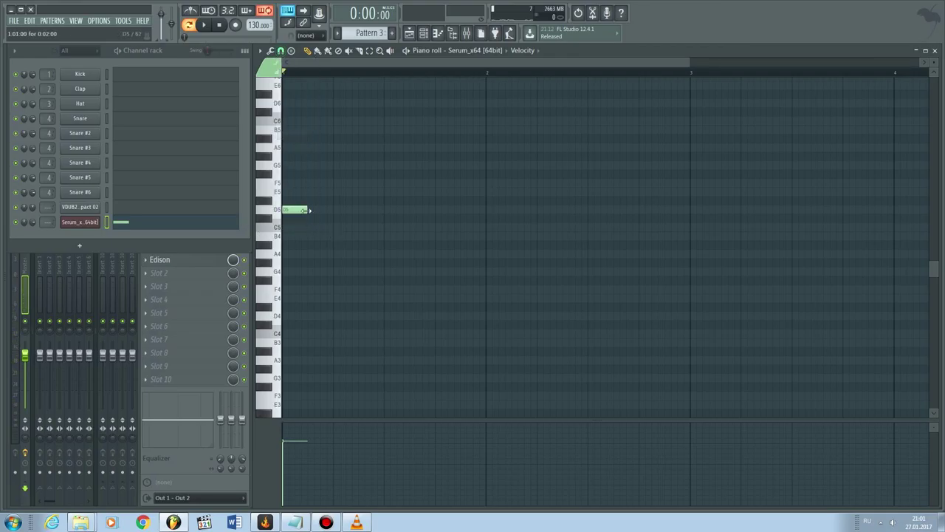
pyautogui.moveTo(293, 216)
pyautogui.mouseDown()
pyautogui.moveTo(285, 214)
pyautogui.moveTo(306, 215)
pyautogui.mouseUp()
# Try resizing the D5 note with the 1/2 beat snap, and return the snap to 1/2 step.
pyautogui.click(281, 51)
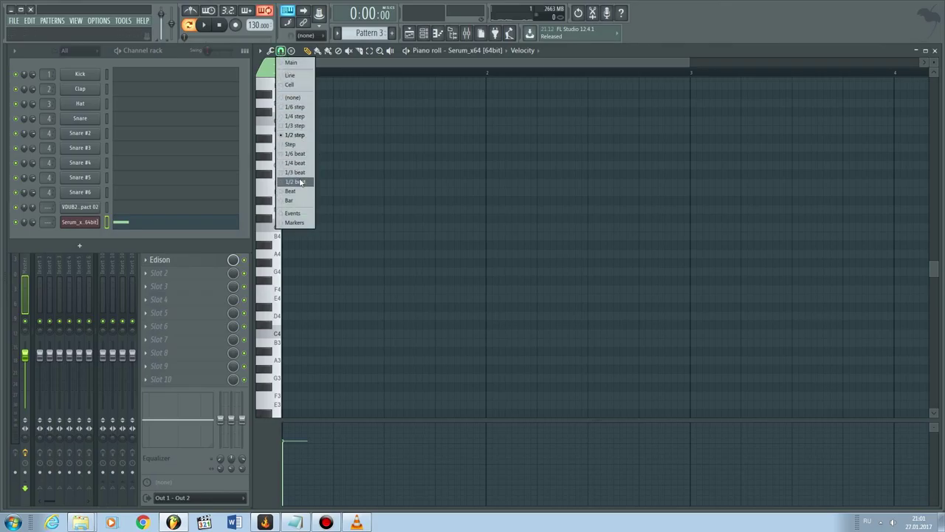
pyautogui.click(292, 182)
pyautogui.moveTo(305, 210)
pyautogui.mouseDown()
pyautogui.moveTo(367, 222)
pyautogui.moveTo(434, 213)
pyautogui.moveTo(313, 211)
pyautogui.mouseUp()
pyautogui.click(281, 50)
pyautogui.click(295, 134)
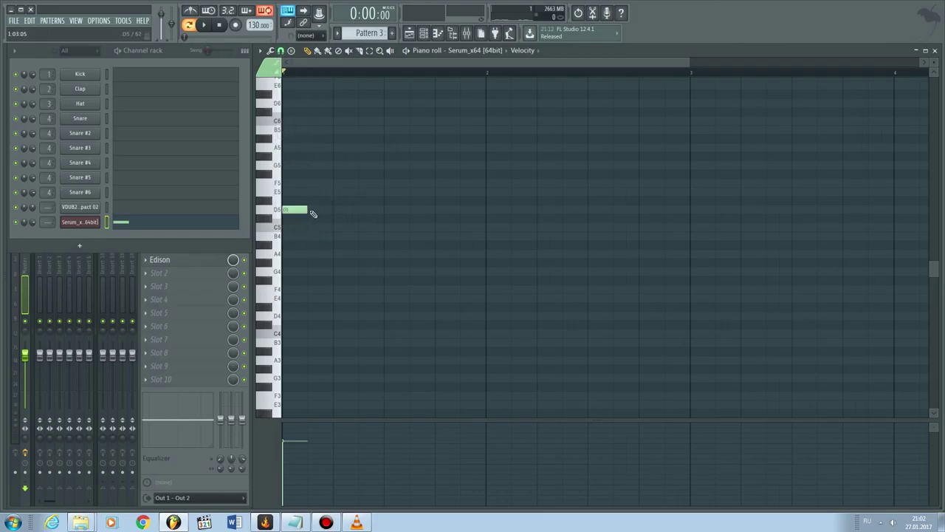
# Stretch the D5 note to the end of bar 1 and play Pattern 3 to hear it.
pyautogui.moveTo(306, 212); pyautogui.dragTo(486, 216)
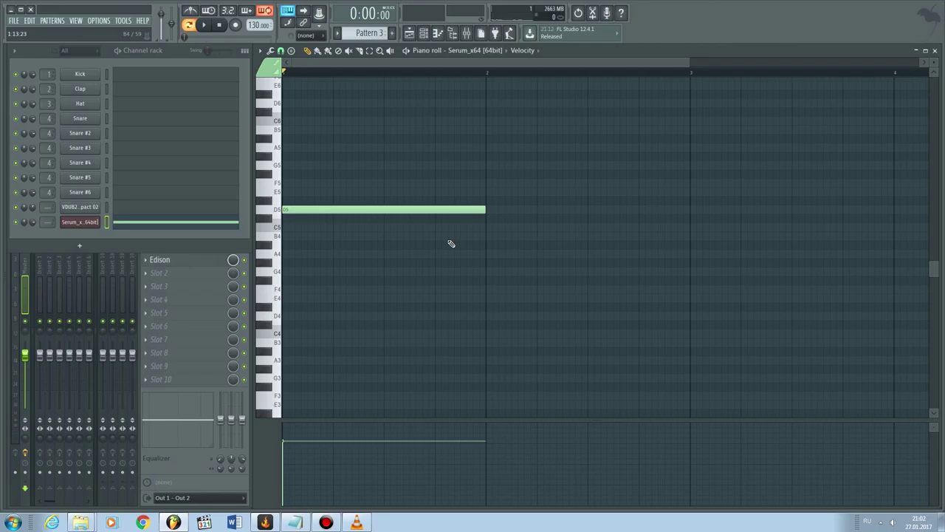
pyautogui.press('space')
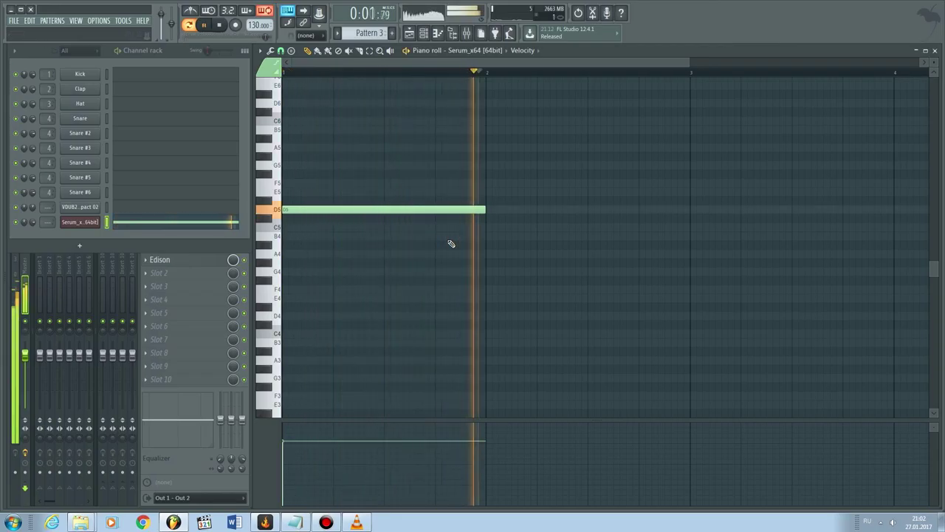
pyautogui.press('space')
pyautogui.click(279, 317)
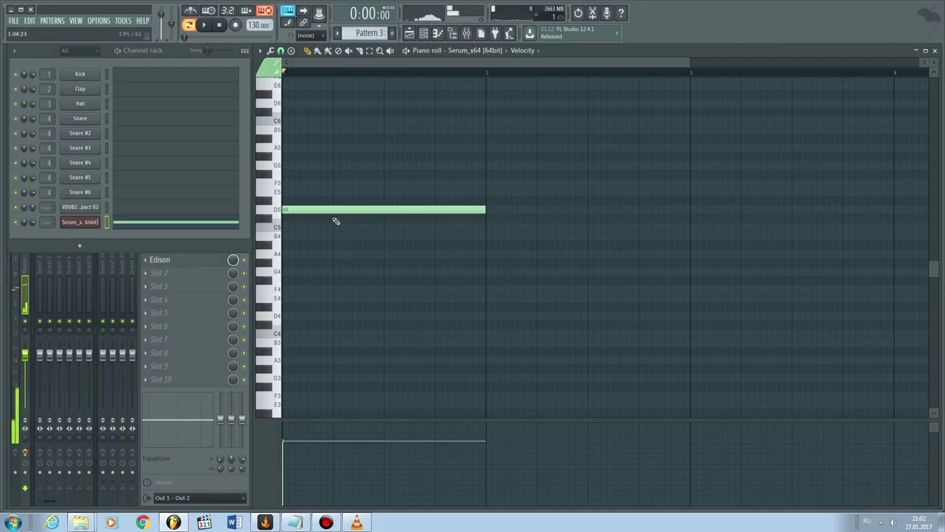
# Shorten the D5 note to one step and add a one-step and four half-step D5 notes in the first half of bar 1.
pyautogui.moveTo(484, 211); pyautogui.dragTo(292, 218)
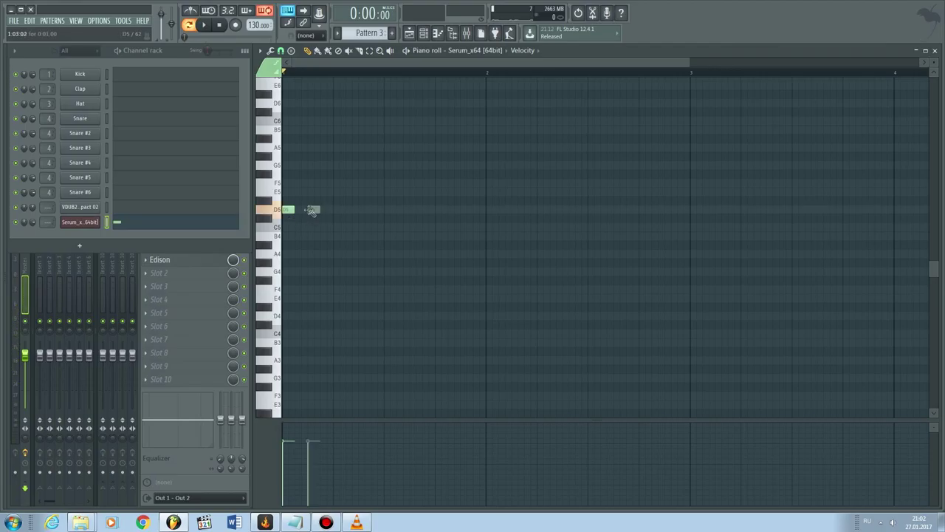
pyautogui.click(312, 211)
pyautogui.click(336, 211)
pyautogui.click(346, 212)
pyautogui.click(361, 211)
pyautogui.click(373, 211)
# Complete bar 1 with two-step C5 and G4 notes and a four-step A4 note, and play Pattern 3 before returning to the playlist.
pyautogui.click(385, 227)
pyautogui.moveTo(393, 227); pyautogui.dragTo(409, 228)
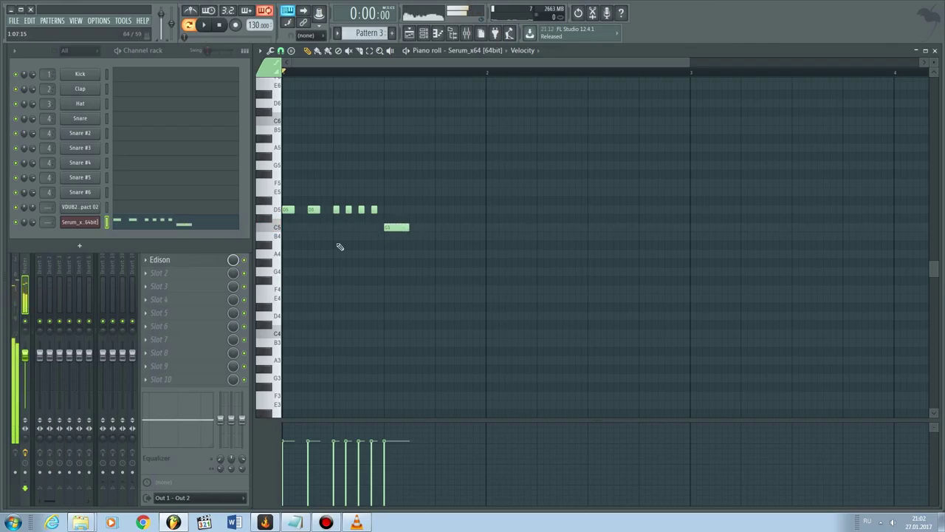
pyautogui.click(412, 271)
pyautogui.click(440, 254)
pyautogui.moveTo(462, 254); pyautogui.dragTo(484, 254)
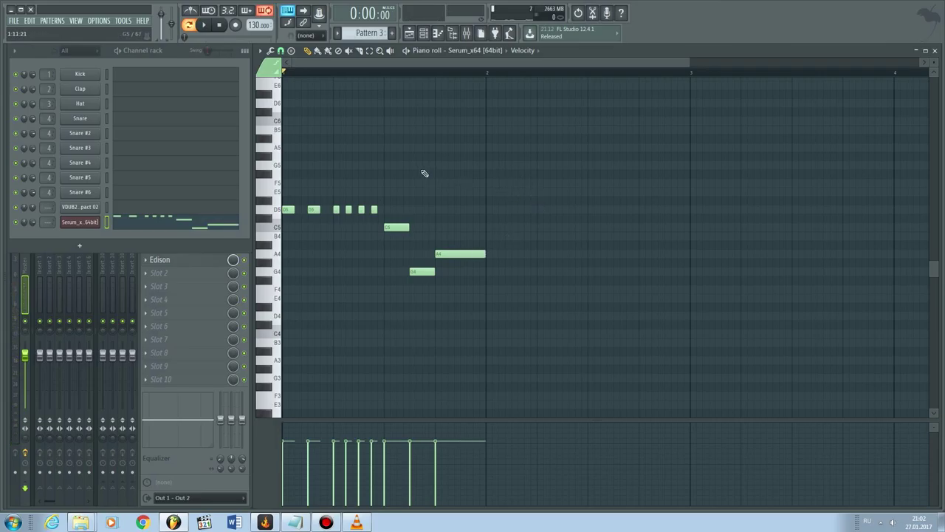
pyautogui.press('space')
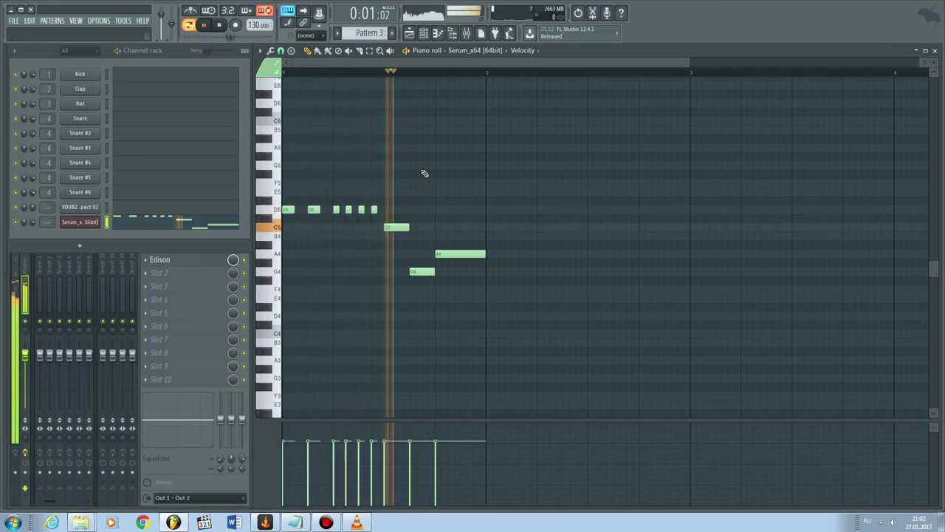
pyautogui.press('space')
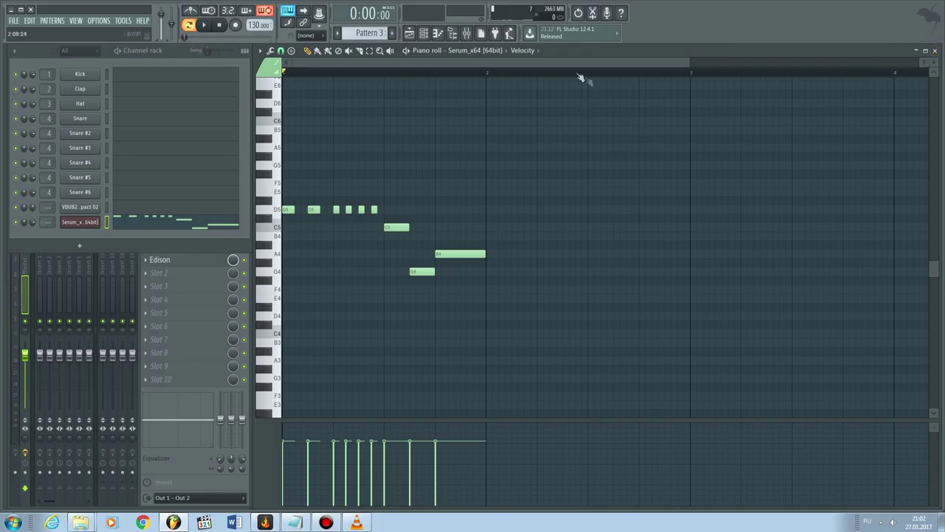
pyautogui.click(935, 50)
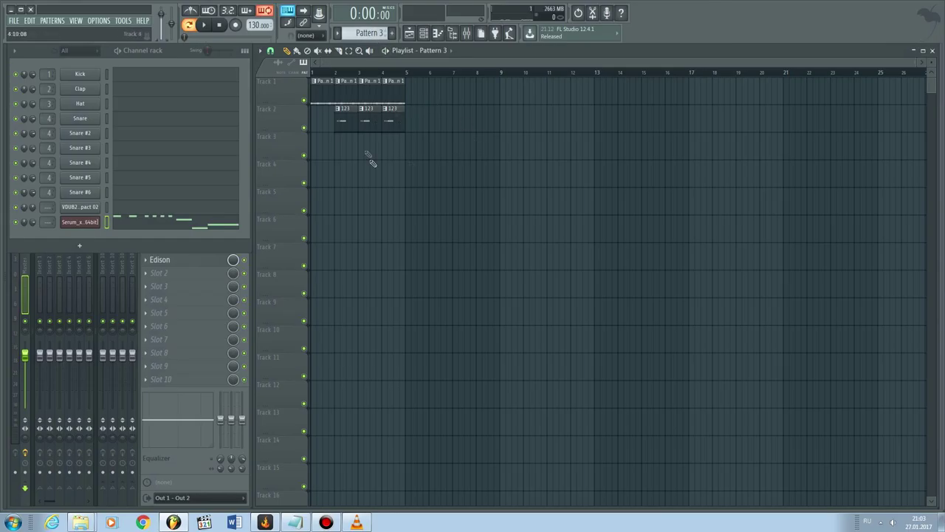
# Try placing other patterns such as 123 on Track 3, delete those clips and reselect Pattern 3.
pyautogui.scroll(2, 369, 32)
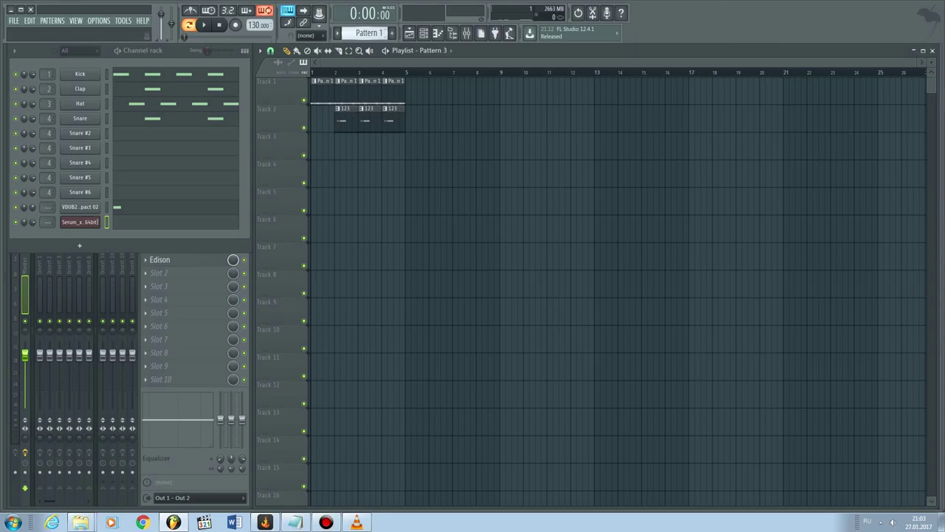
pyautogui.moveTo(381, 143); pyautogui.dragTo(444, 157)
pyautogui.rightClick(448, 146)
pyautogui.scroll(-1, 374, 33)
pyautogui.click(426, 153)
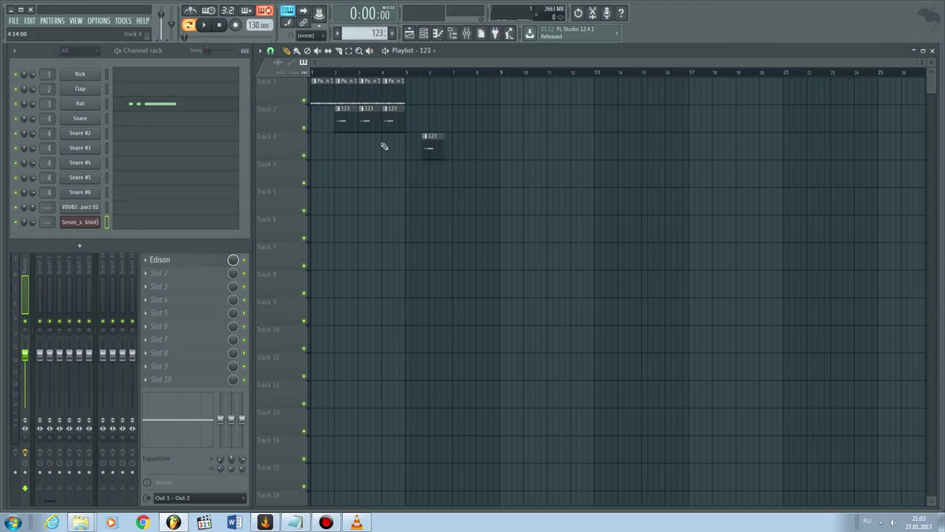
pyautogui.rightClick(433, 147)
pyautogui.scroll(-1, 376, 33)
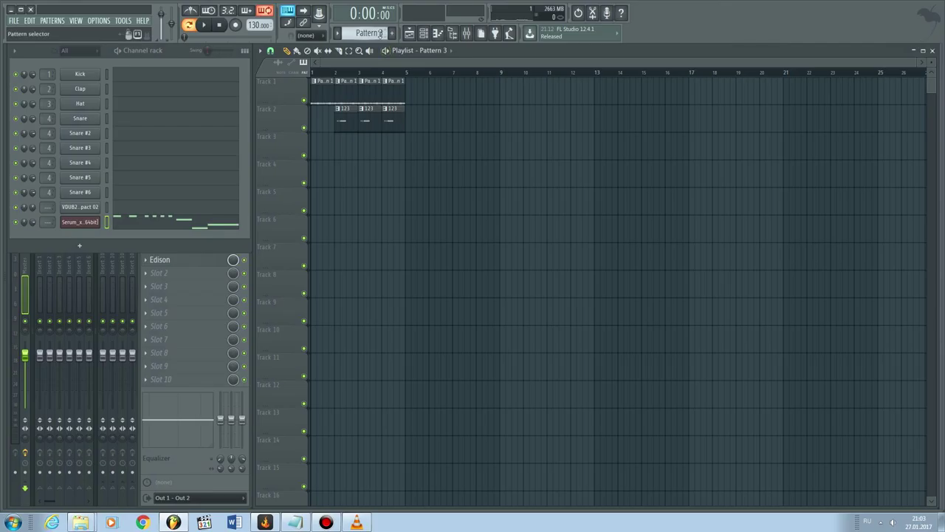
# Place Pattern 3 clips at bars 1, 2 and 3 on Track 3.
pyautogui.click(333, 151)
pyautogui.click(336, 154)
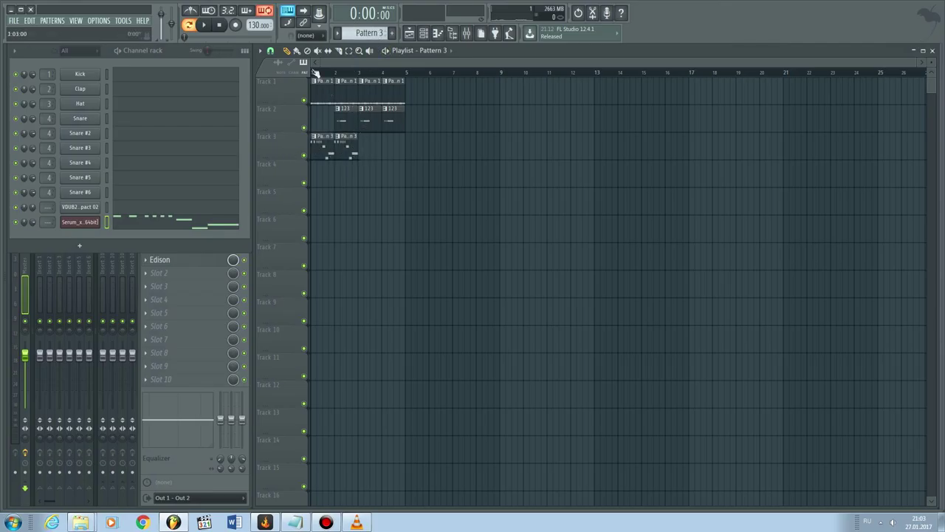
pyautogui.click(372, 151)
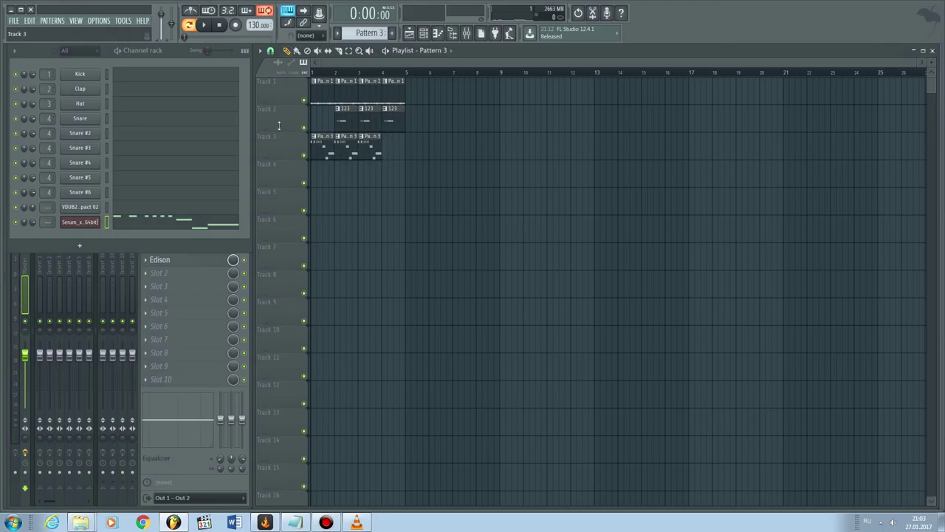
# Try the Beat snap by placing a Pattern 3 clip on Track 4, and delete that clip.
pyautogui.click(271, 50)
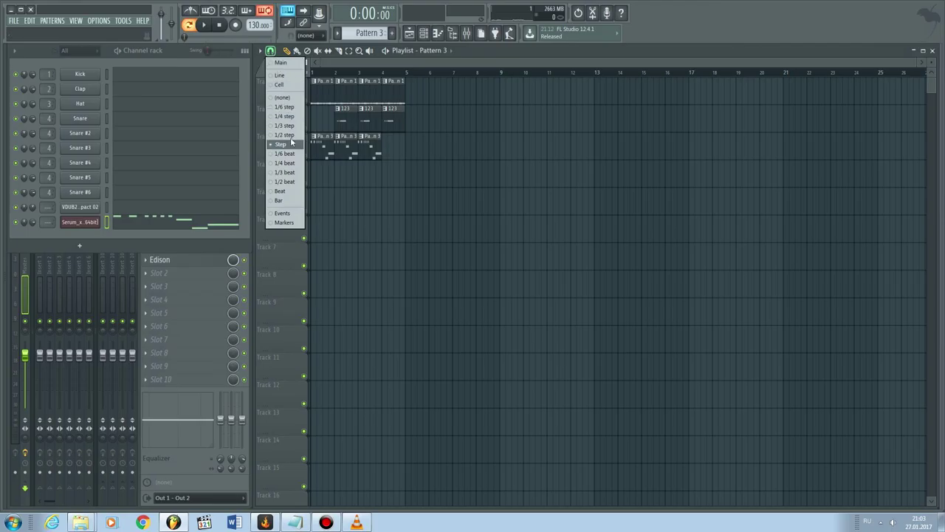
pyautogui.click(288, 194)
pyautogui.moveTo(396, 182)
pyautogui.mouseDown()
pyautogui.moveTo(382, 184)
pyautogui.moveTo(392, 181)
pyautogui.mouseUp()
pyautogui.rightClick(393, 177)
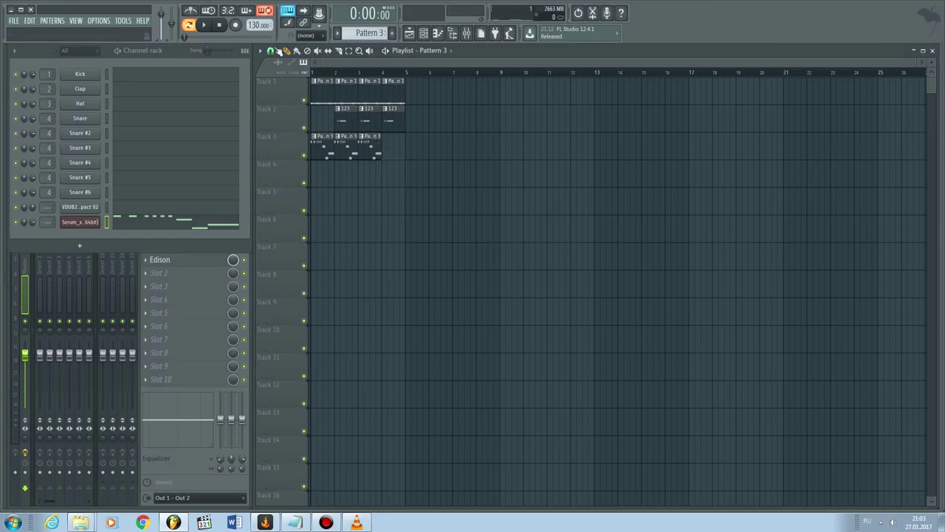
# Set the playlist snap to 1/2 step and place a fourth Pattern 3 clip on Track 3, shifting it slightly before bar 4.
pyautogui.click(270, 50)
pyautogui.click(280, 144)
pyautogui.moveTo(397, 156); pyautogui.dragTo(381, 153)
pyautogui.scroll(4, 381, 153)
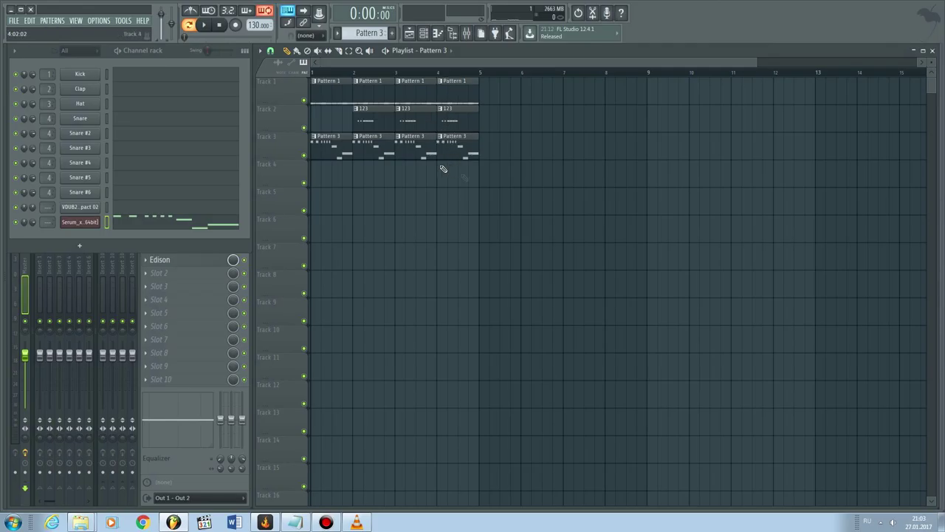
pyautogui.scroll(5, 463, 178)
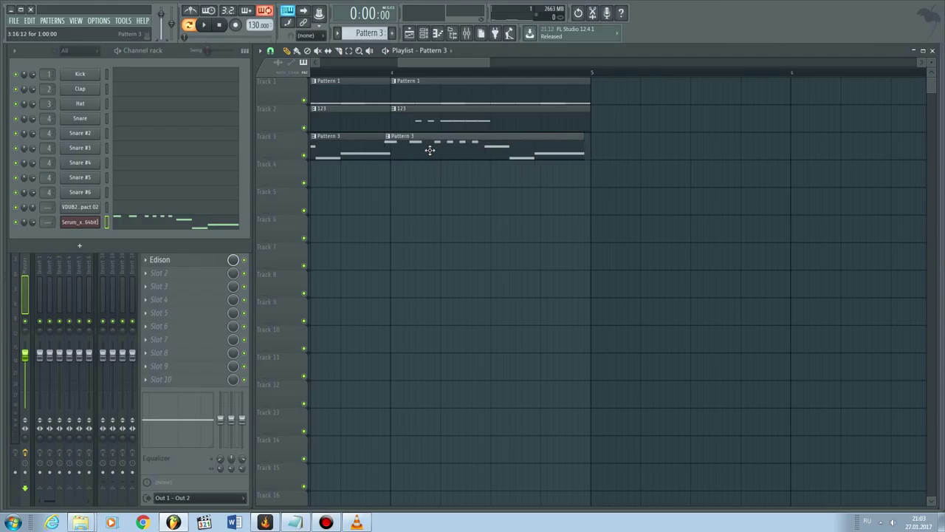
pyautogui.scroll(-5, 395, 148)
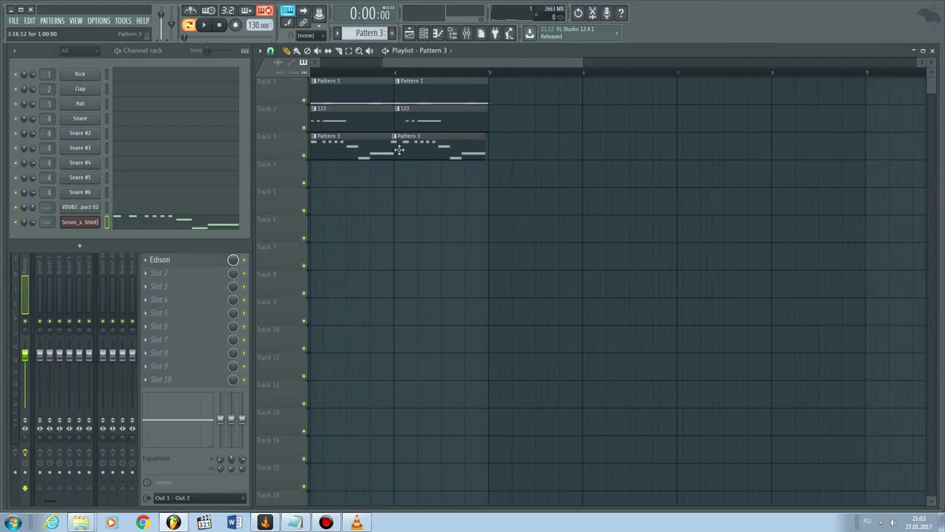
pyautogui.scroll(-2, 487, 163)
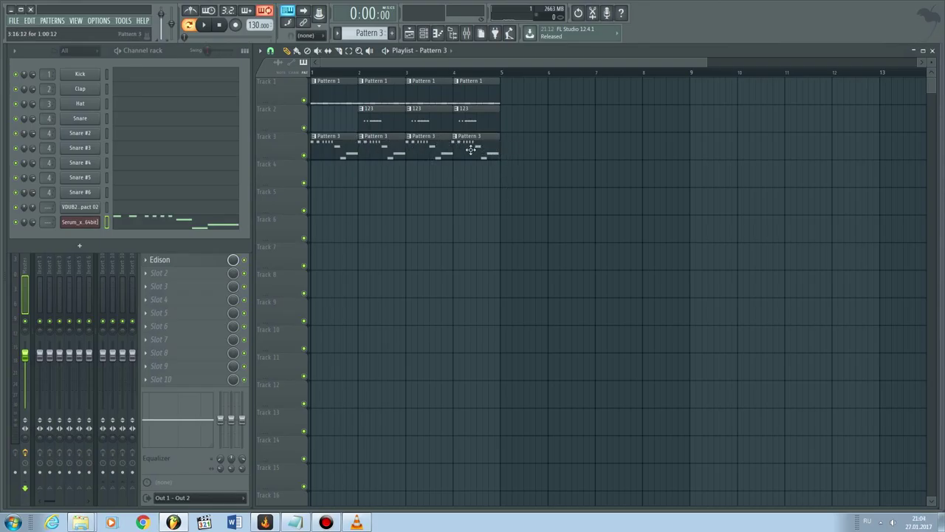
# Align the fourth Pattern 3 clip on Track 3 with the start of bar 4.
pyautogui.scroll(4, 480, 150)
pyautogui.moveTo(514, 147); pyautogui.dragTo(449, 169)
pyautogui.scroll(-1, 455, 173)
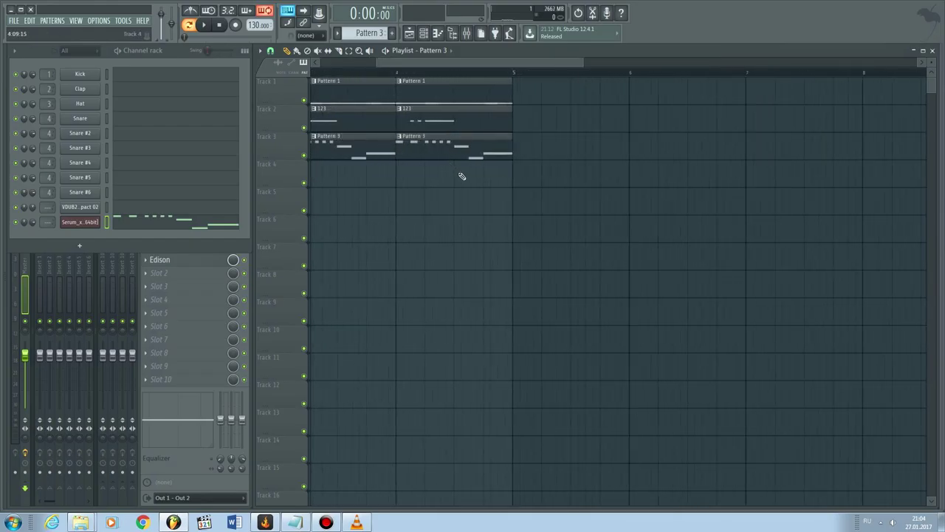
pyautogui.scroll(-5, 461, 176)
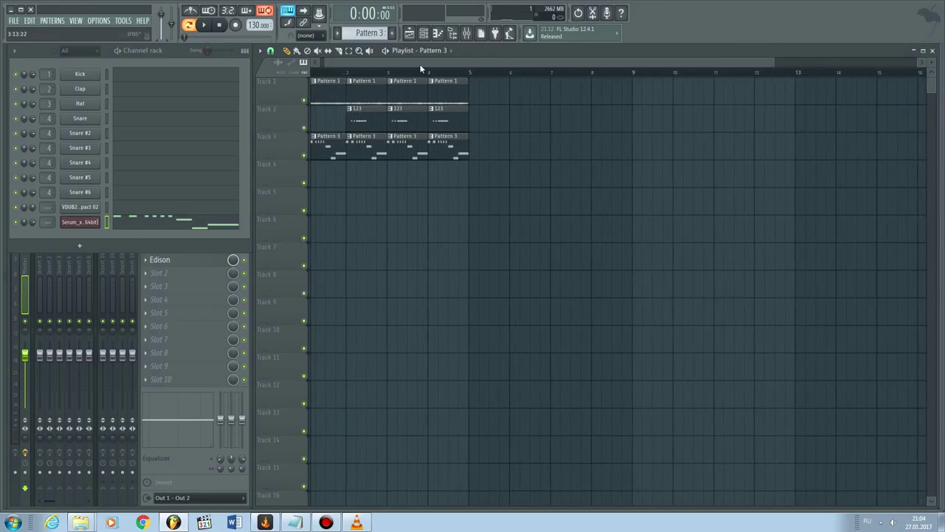
# Set the playlist snap to Beat and try moving the last Pattern 3 clip with it.
pyautogui.click(270, 50)
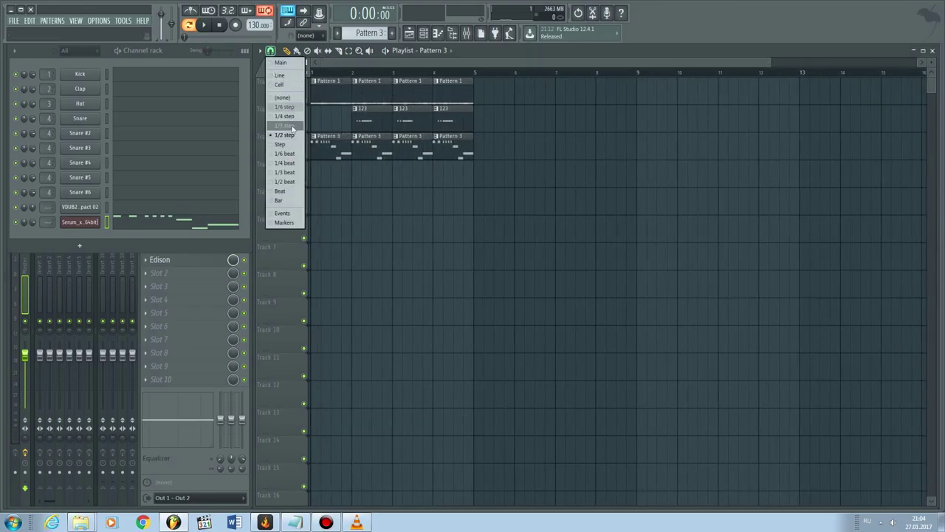
pyautogui.click(290, 192)
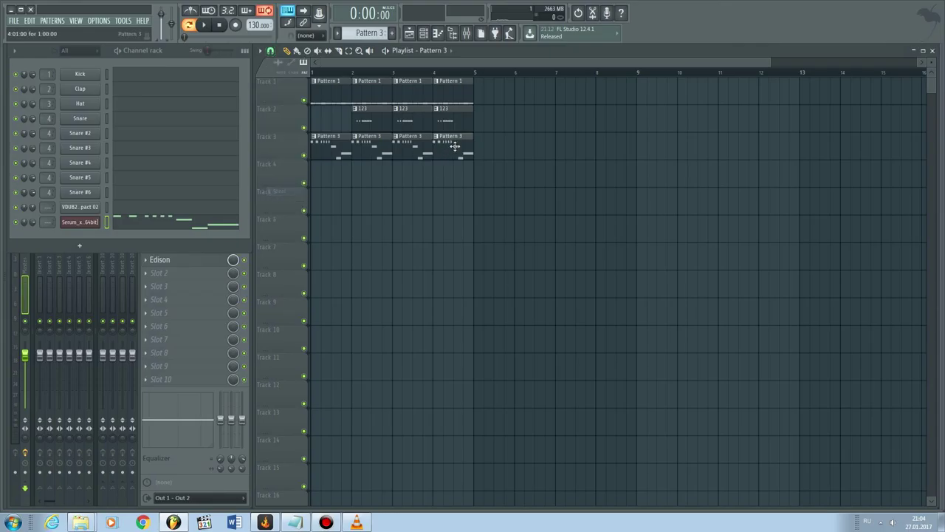
pyautogui.moveTo(453, 148)
pyautogui.mouseDown()
pyautogui.moveTo(495, 143)
pyautogui.moveTo(457, 142)
pyautogui.mouseUp()
pyautogui.moveTo(476, 75)
pyautogui.mouseDown()
pyautogui.moveTo(318, 72)
pyautogui.moveTo(472, 73)
pyautogui.mouseUp()
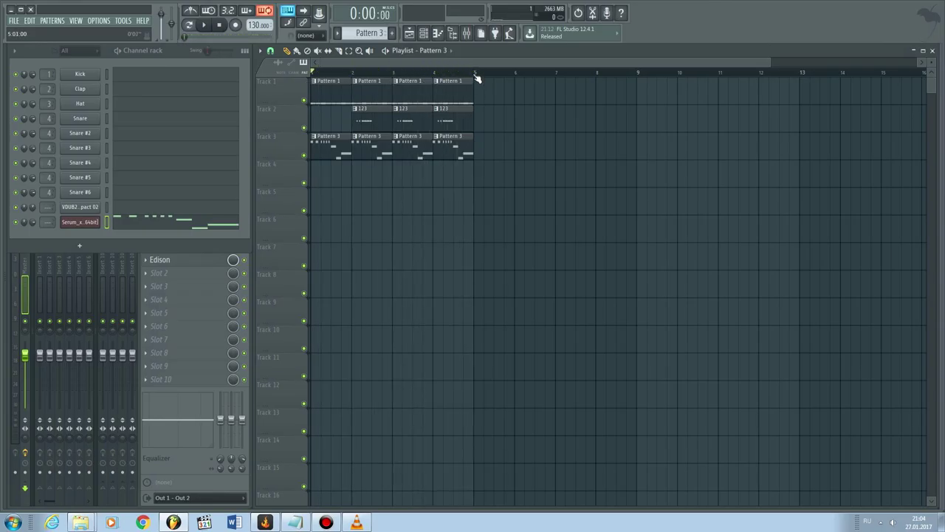
# Add a 123 clip at bar 1 on Track 2 and play the arrangement in song mode.
pyautogui.click(381, 116)
pyautogui.click(335, 118)
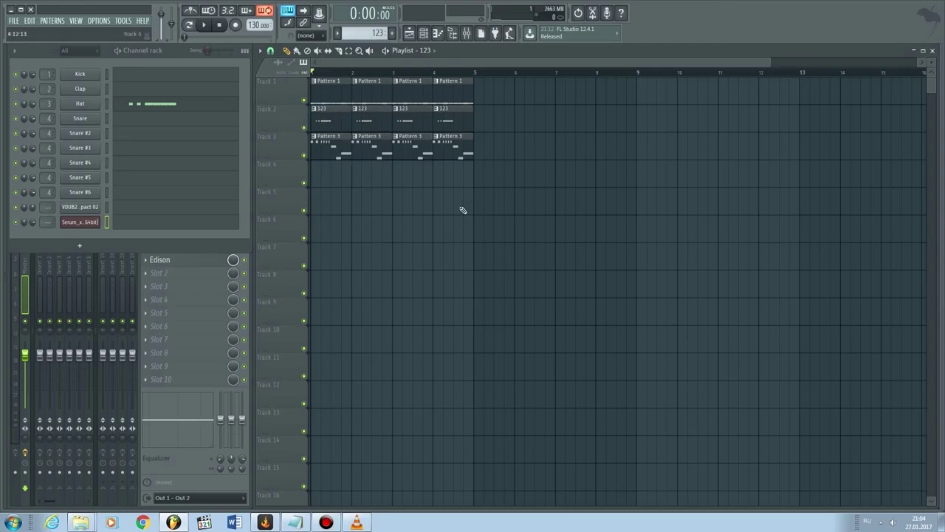
pyautogui.press('space')
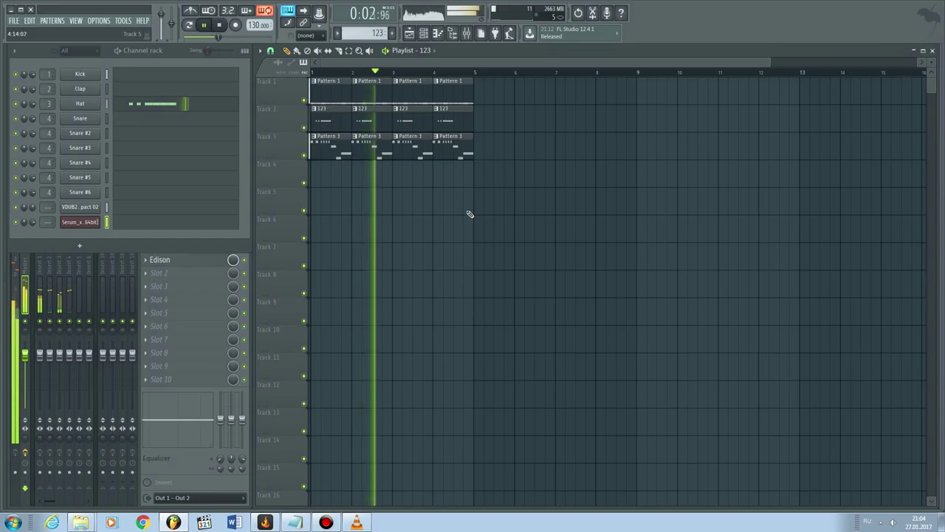
pyautogui.press('space')
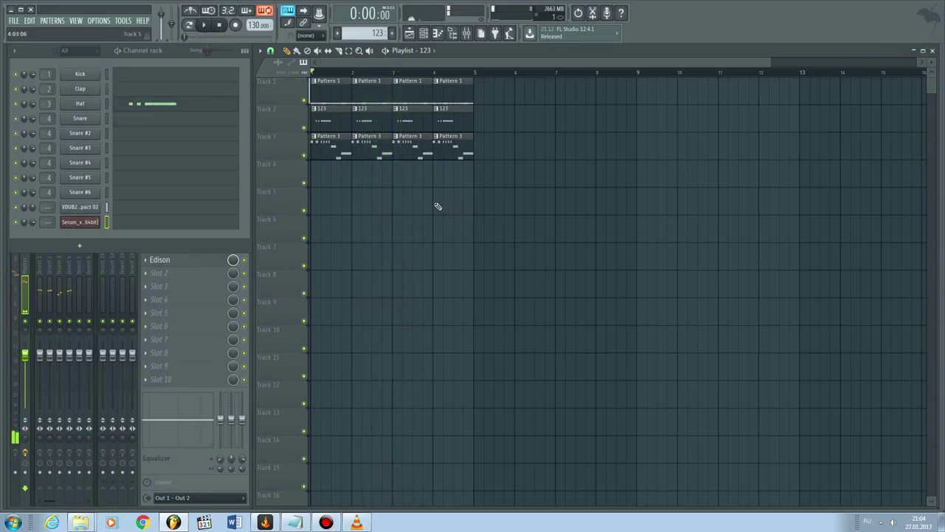
# Move the six D5 notes of Pattern 3 down to A4 in the piano roll and play the song to hear the change.
pyautogui.doubleClick(336, 153)
pyautogui.click(369, 50)
pyautogui.moveTo(387, 189); pyautogui.dragTo(281, 223)
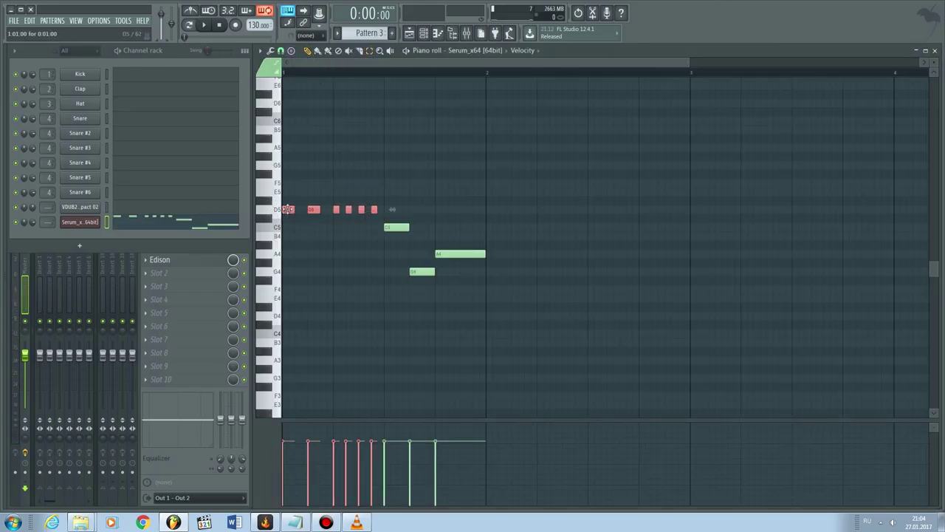
pyautogui.moveTo(288, 210); pyautogui.dragTo(288, 254)
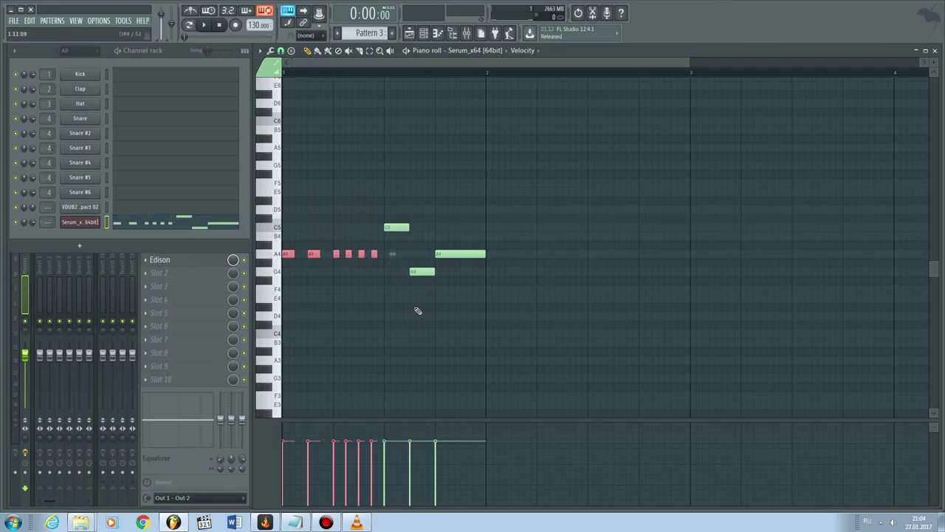
pyautogui.press('space')
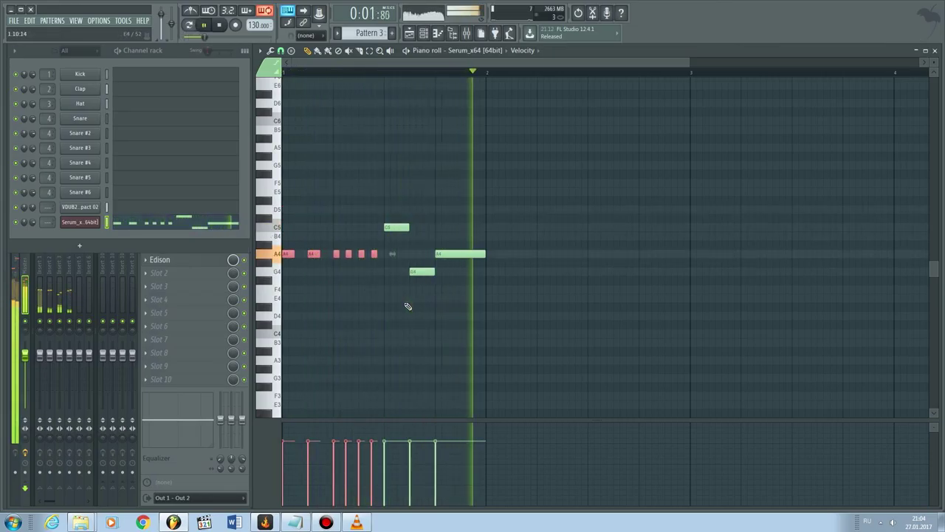
pyautogui.press('space')
pyautogui.hotkey('ctrl', 'd')
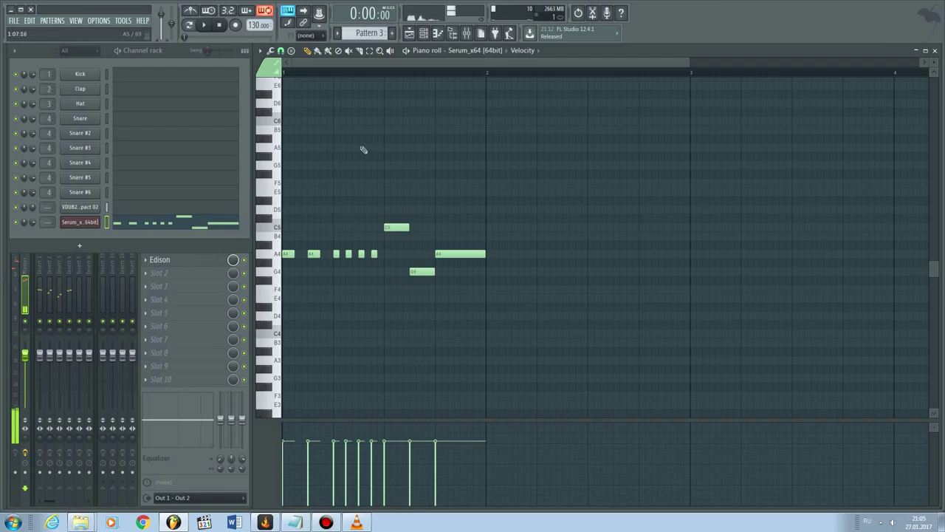
pyautogui.click(935, 51)
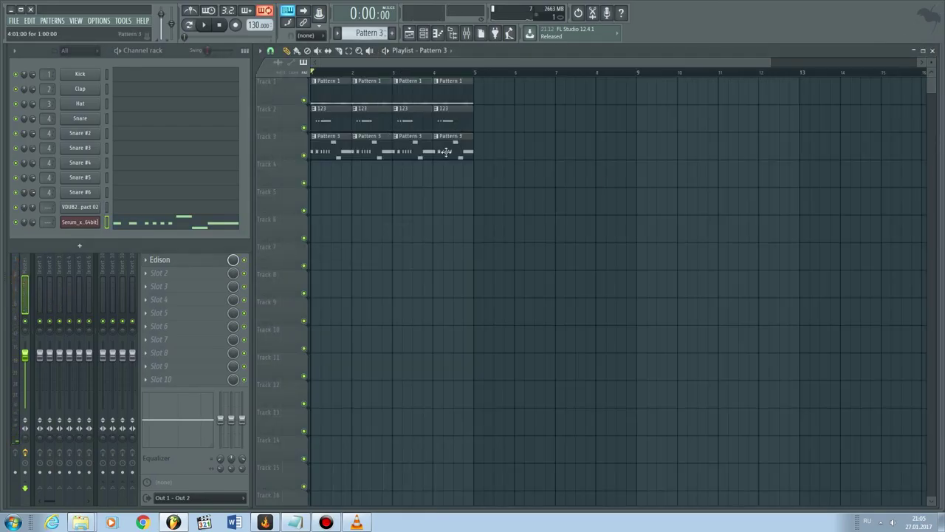
# Try placing individual Pattern 3 clips on Track 4 and delete them.
pyautogui.click(296, 51)
pyautogui.moveTo(389, 184); pyautogui.dragTo(347, 179)
pyautogui.click(396, 178)
pyautogui.rightClick(428, 178)
pyautogui.rightClick(361, 178)
# Paint a continuous row of Pattern 3 clips along Track 4 from bar 1 through bar 12 with the Paint tool.
pyautogui.click(297, 52)
pyautogui.click(314, 178)
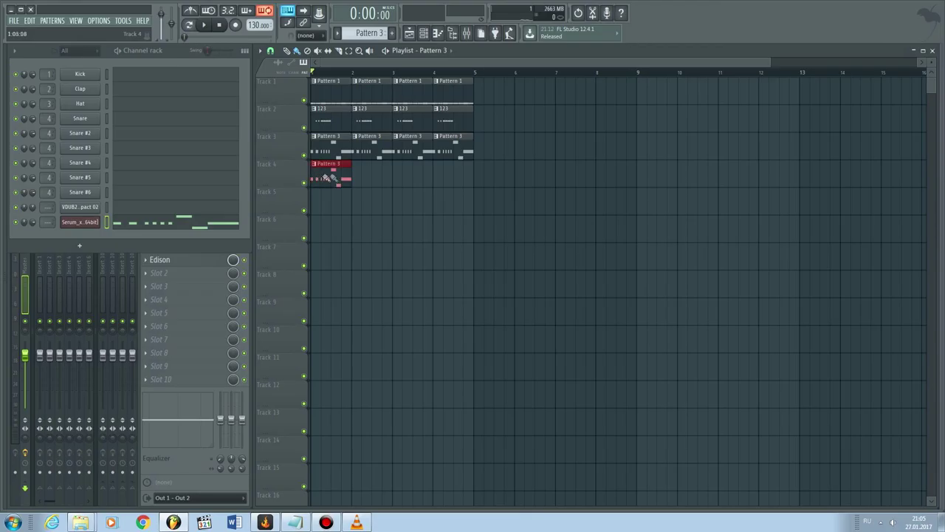
pyautogui.moveTo(330, 178); pyautogui.dragTo(796, 181)
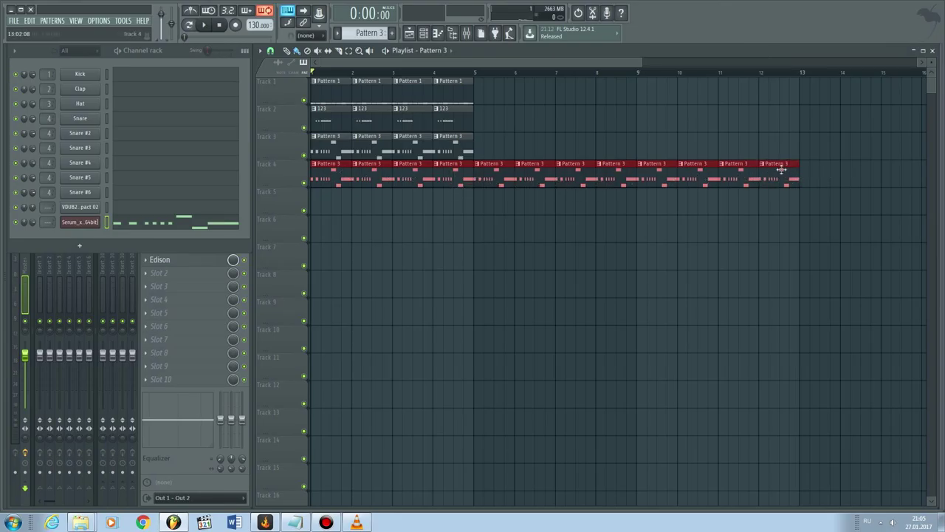
# Remove the painted Pattern 3 clips from Track 4 except the one at bar 1, and clear the selection.
pyautogui.moveTo(806, 175)
pyautogui.mouseDown()
pyautogui.moveTo(907, 172)
pyautogui.moveTo(314, 175)
pyautogui.mouseUp()
pyautogui.click(337, 177)
pyautogui.moveTo(350, 177); pyautogui.dragTo(325, 177)
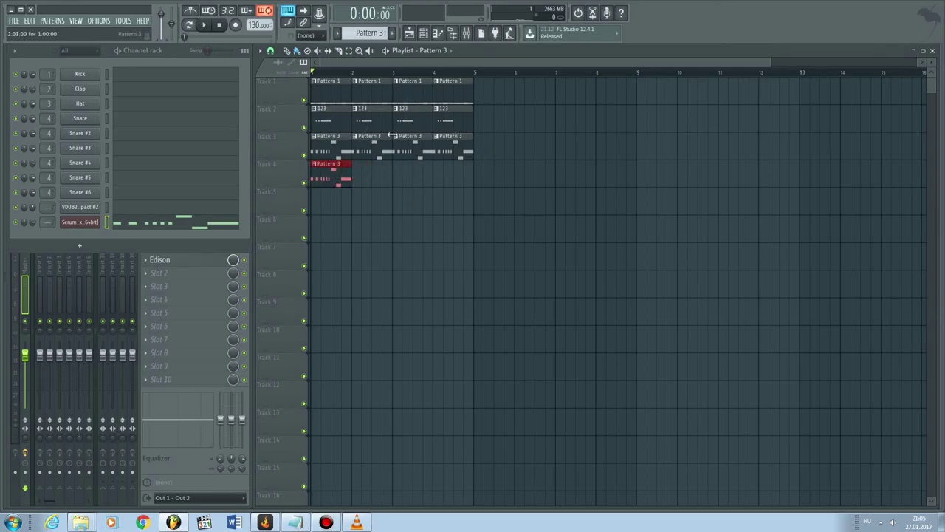
pyautogui.click(372, 184)
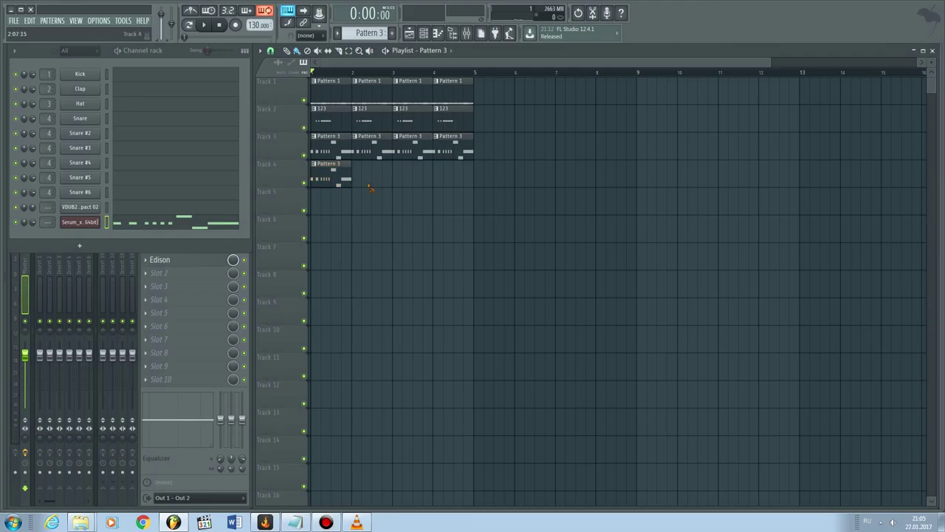
# Try deleting the bar 1 clip on Track 4, undo the deletion, and delete the clip again.
pyautogui.rightClick(356, 180)
pyautogui.hotkey('ctrl', 'z')
pyautogui.rightClick(344, 177)
pyautogui.hotkey('ctrl', 'z')
pyautogui.rightClick(342, 180)
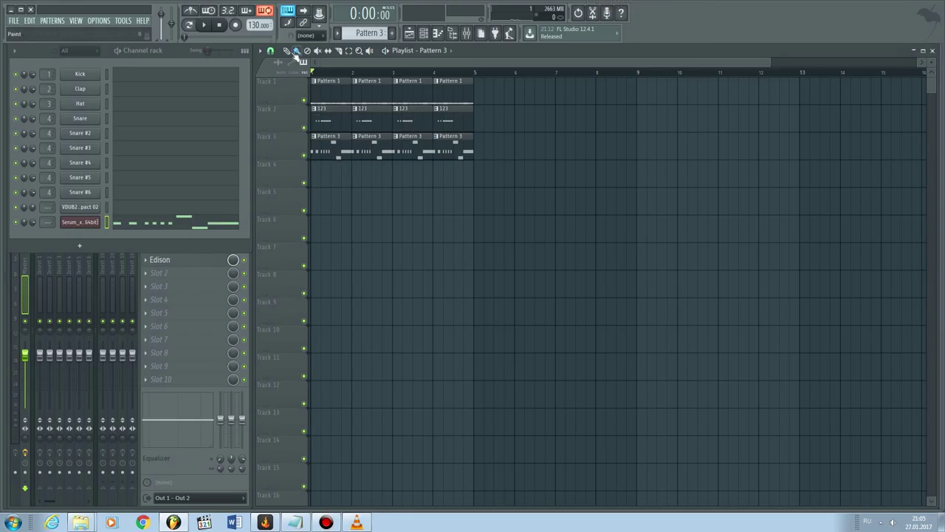
# Undo and redo the deletion of the bar 1 clip on Track 4, and choose the Delete tool.
pyautogui.click(578, 12)
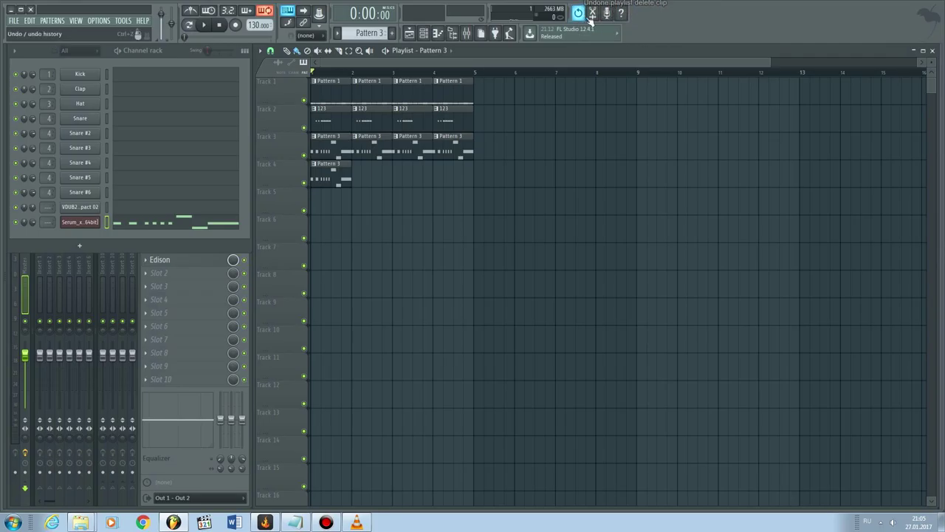
pyautogui.click(579, 15)
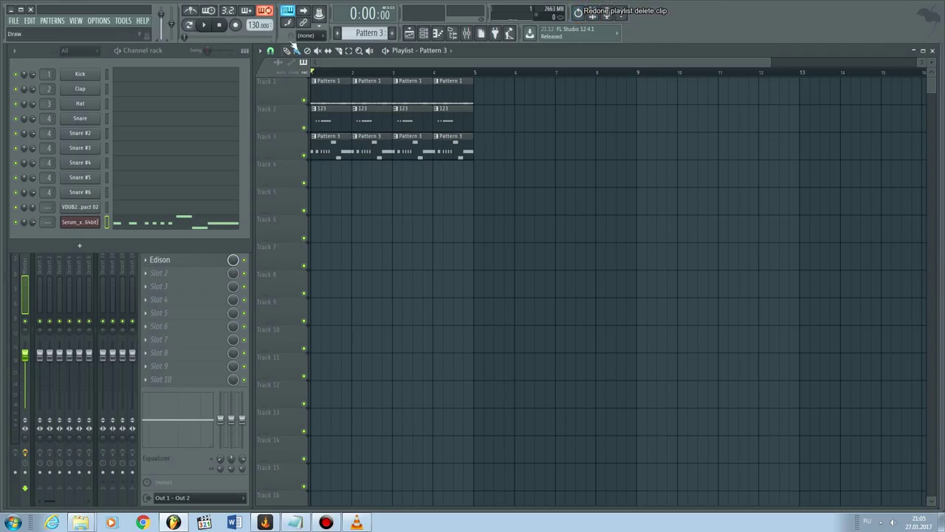
pyautogui.click(307, 51)
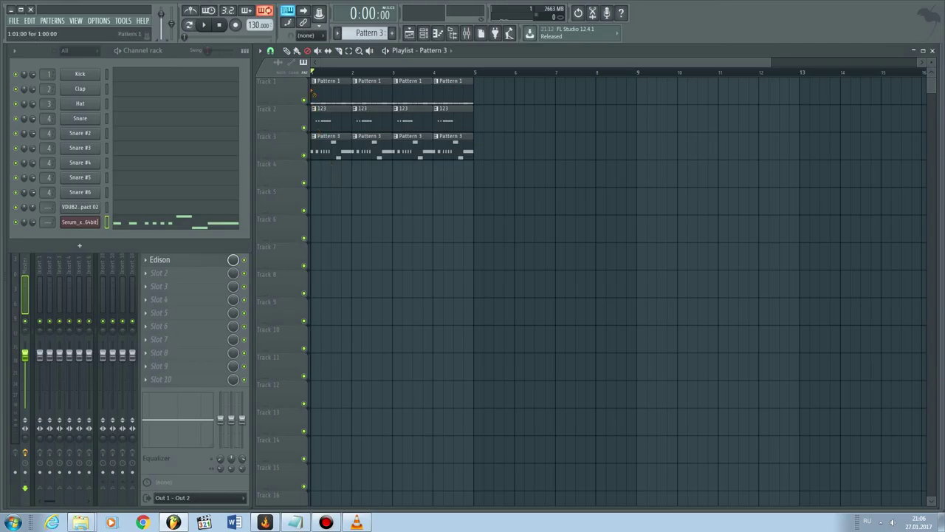
# Mute the four Pattern 1 clips on Track 1 with the Mute tool.
pyautogui.click(286, 51)
pyautogui.moveTo(325, 96); pyautogui.dragTo(358, 96)
pyautogui.moveTo(416, 96); pyautogui.dragTo(448, 95)
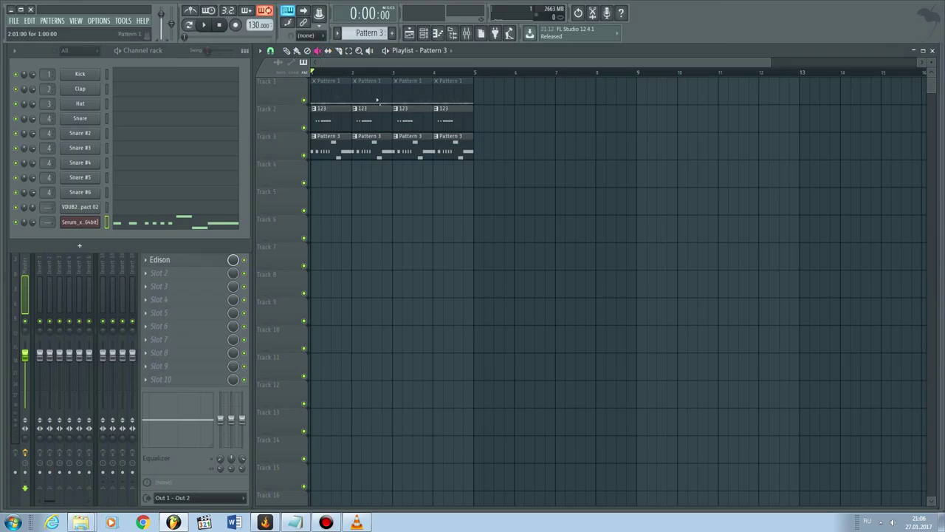
# Play the arrangement with the Track 1 clips muted, and unmute all four Pattern 1 clips.
pyautogui.press('space')
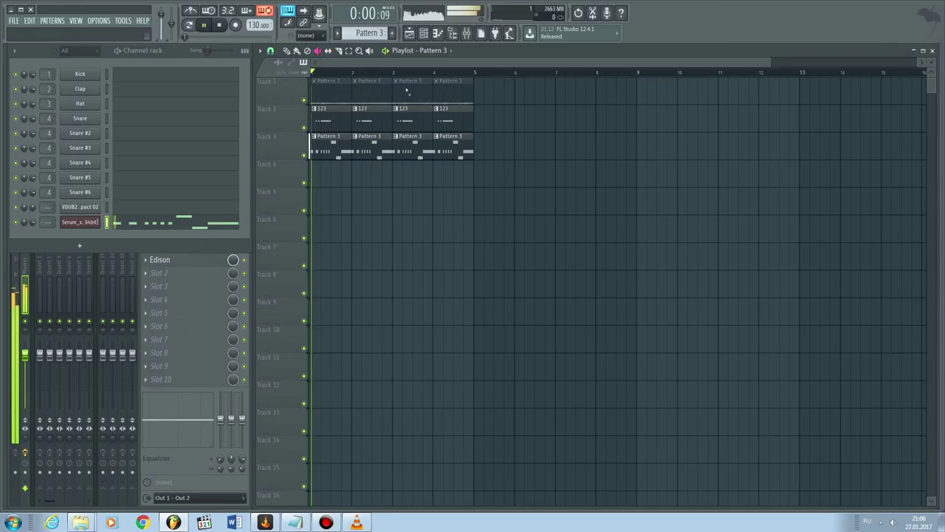
pyautogui.moveTo(344, 100); pyautogui.dragTo(447, 98)
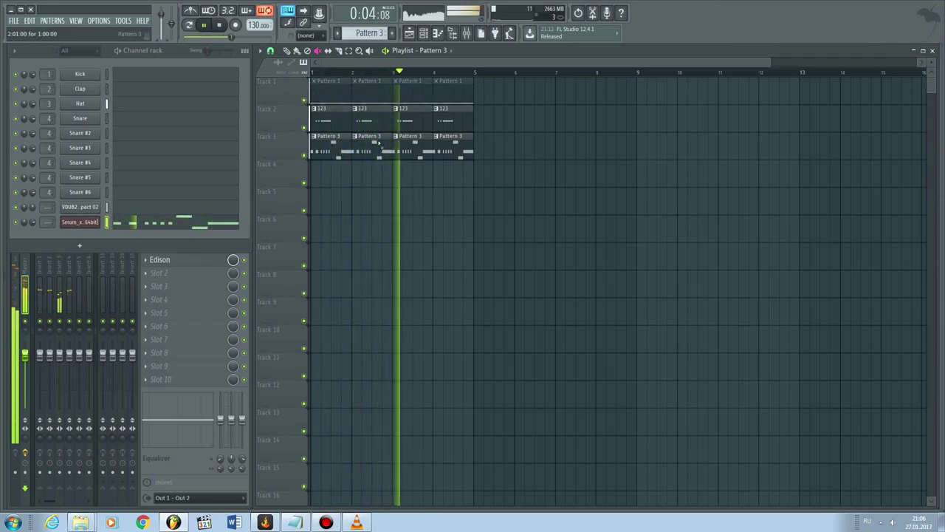
pyautogui.press('space')
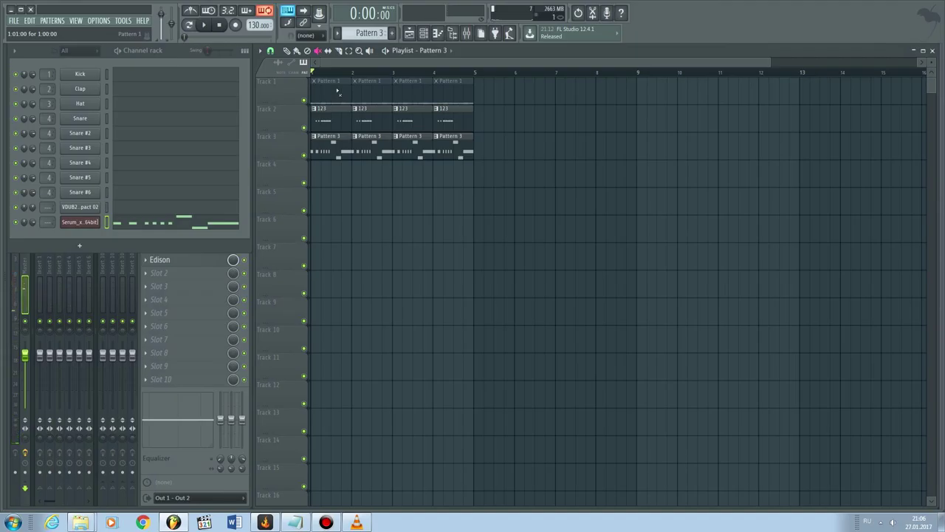
pyautogui.moveTo(338, 92); pyautogui.dragTo(480, 94)
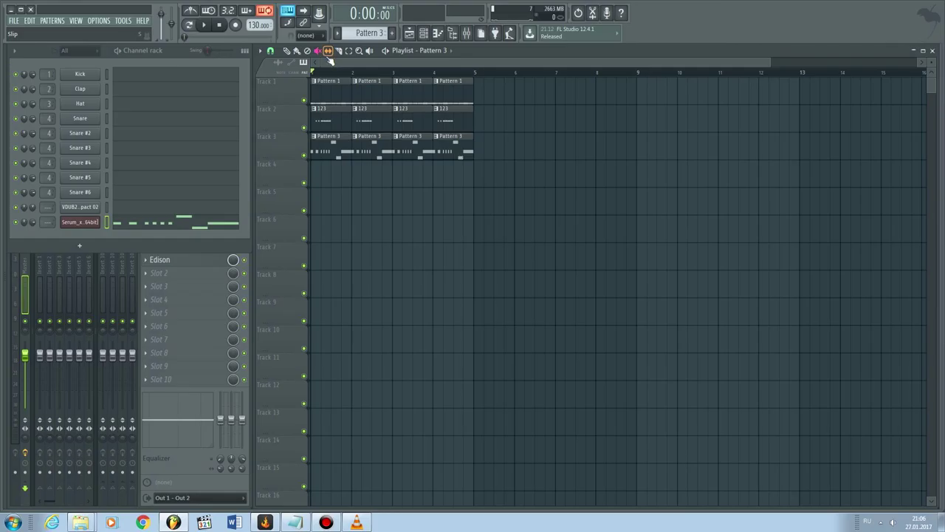
# Clear all clips from the playlist and place a single Pattern 3 clip at bar 1 on Track 2.
pyautogui.click(329, 53)
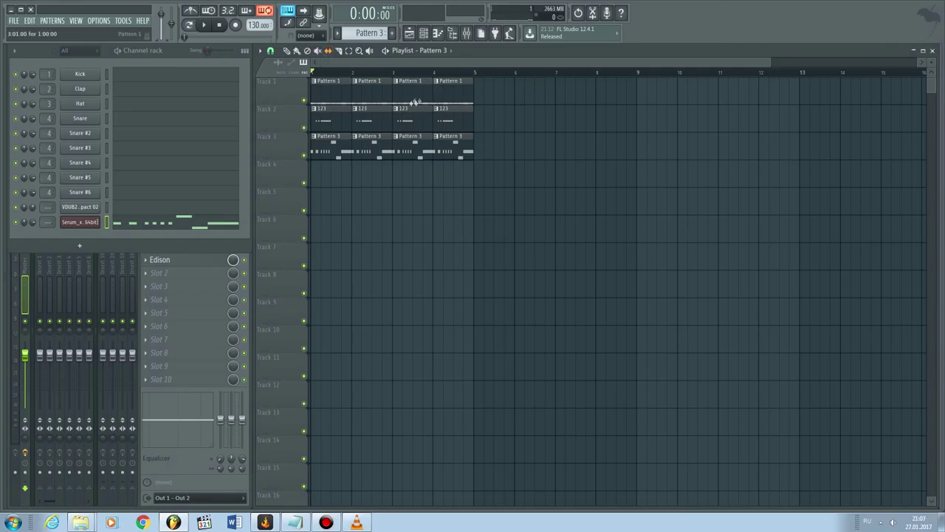
pyautogui.press('p')
pyautogui.moveTo(468, 165); pyautogui.dragTo(339, 121)
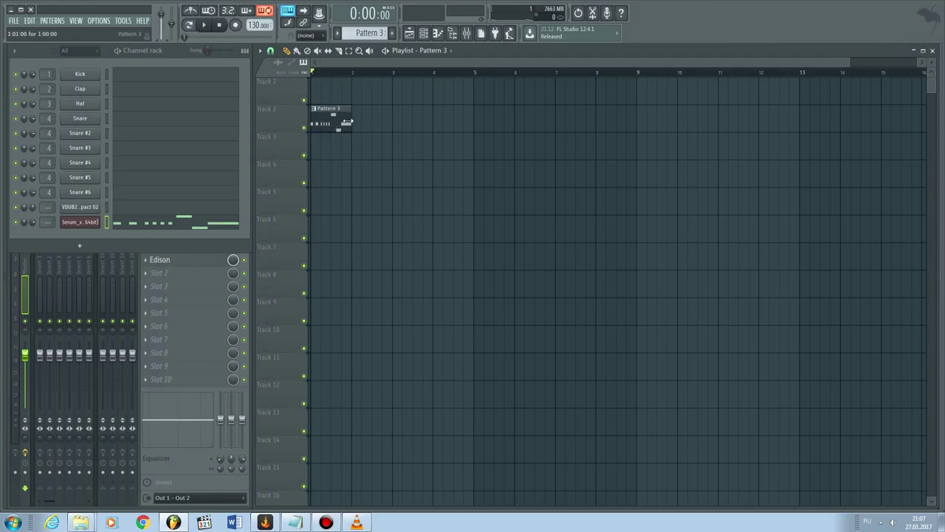
# Extend the Serum part of Pattern 3 through bar 2 with four short E4 notes and a long G4 note, and close the piano roll.
pyautogui.click(220, 223)
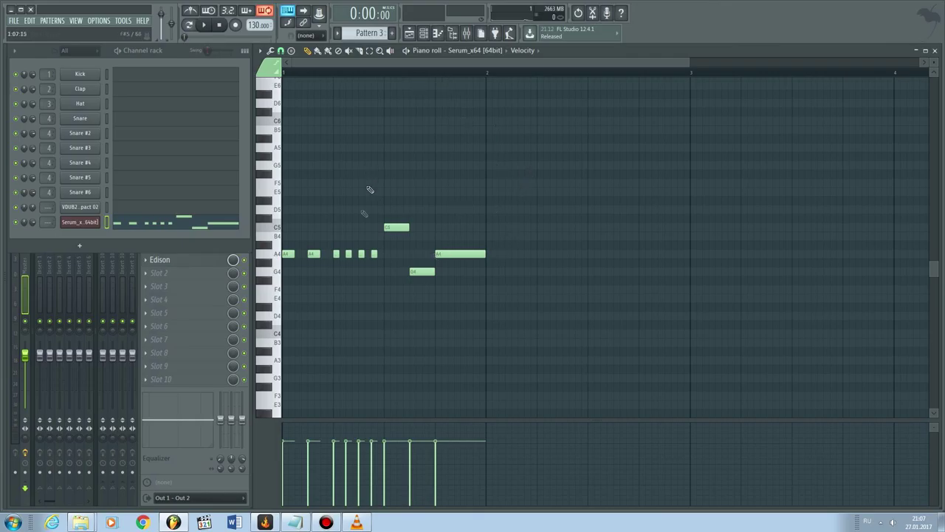
pyautogui.click(488, 299)
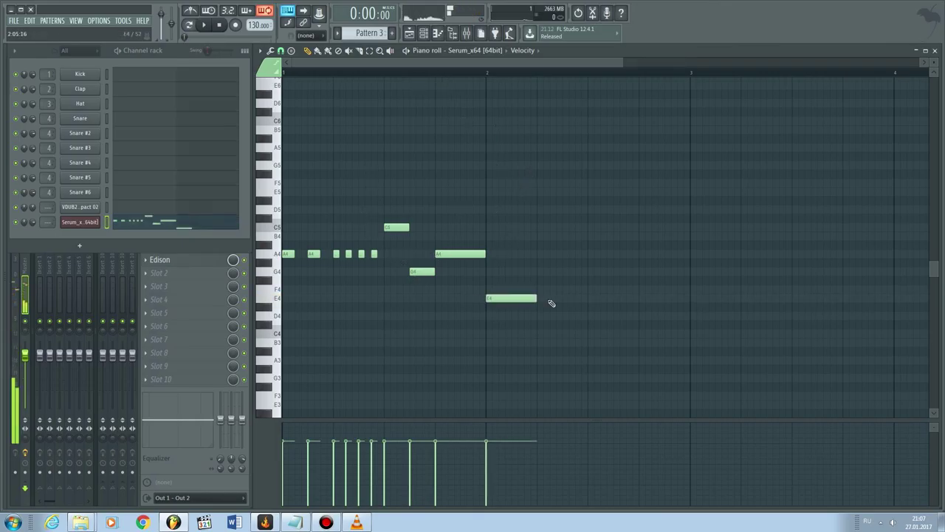
pyautogui.moveTo(531, 299); pyautogui.dragTo(493, 299)
pyautogui.click(513, 298)
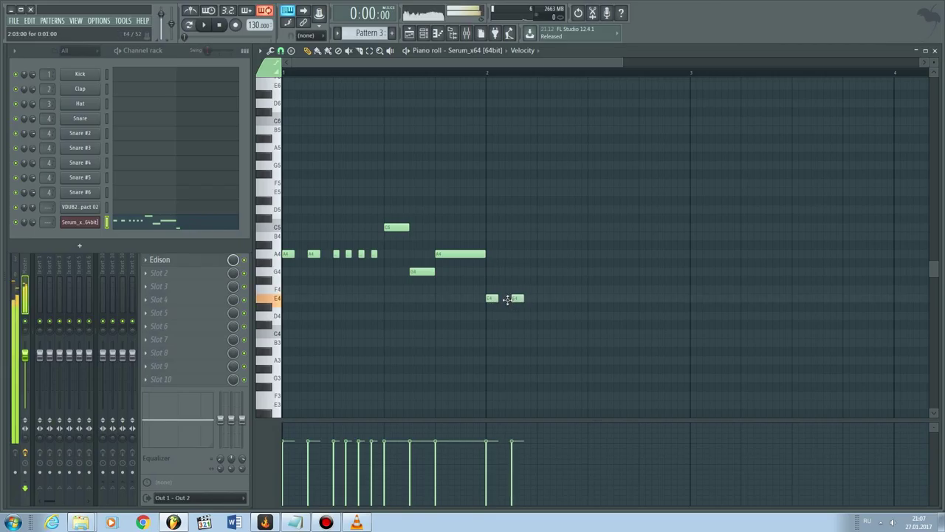
pyautogui.click(540, 299)
pyautogui.click(561, 299)
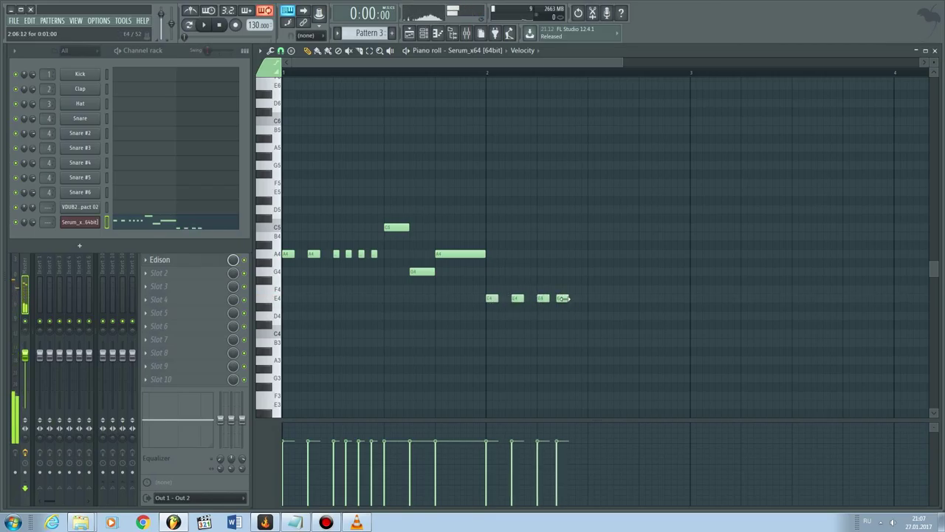
pyautogui.moveTo(562, 298); pyautogui.dragTo(686, 283)
pyautogui.click(591, 271)
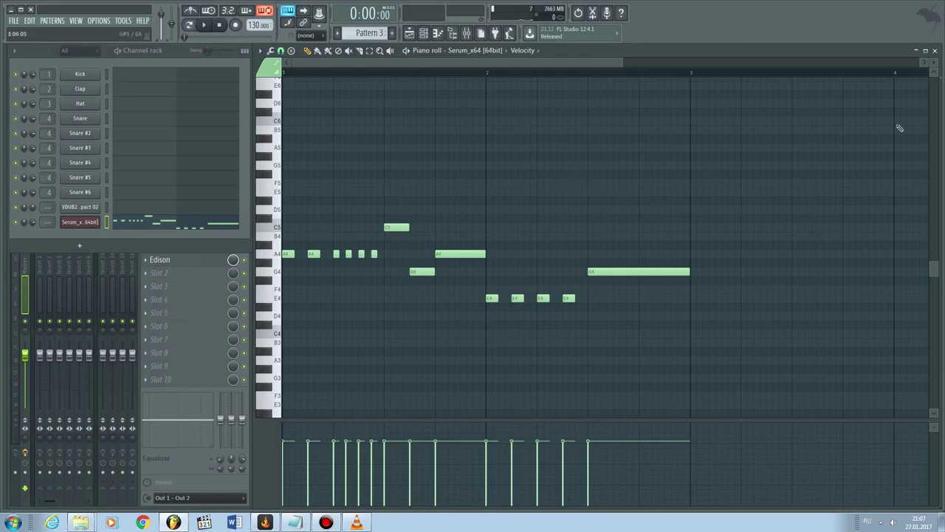
pyautogui.click(935, 50)
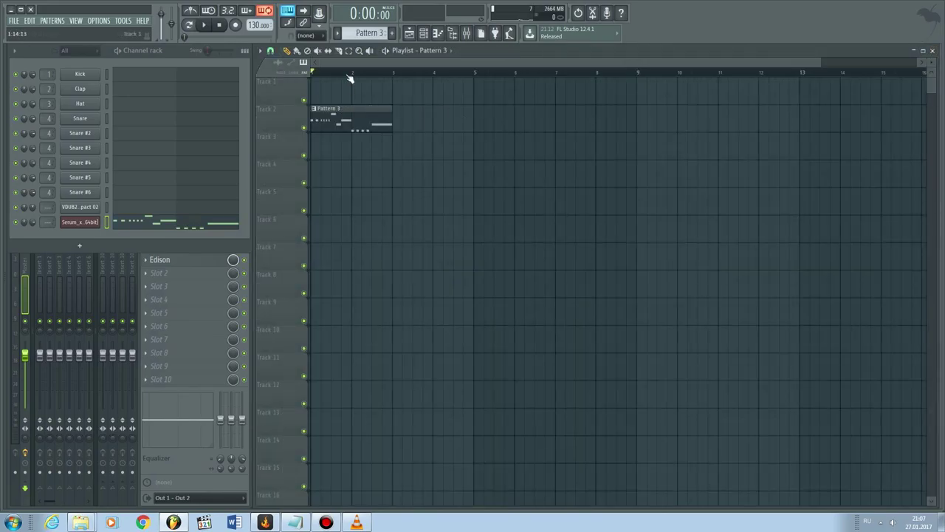
# Shorten the Pattern 3 clip on Track 2 to one bar and shift its contents inside the clip with the Slip tool.
pyautogui.click(329, 52)
pyautogui.moveTo(392, 127); pyautogui.dragTo(350, 136)
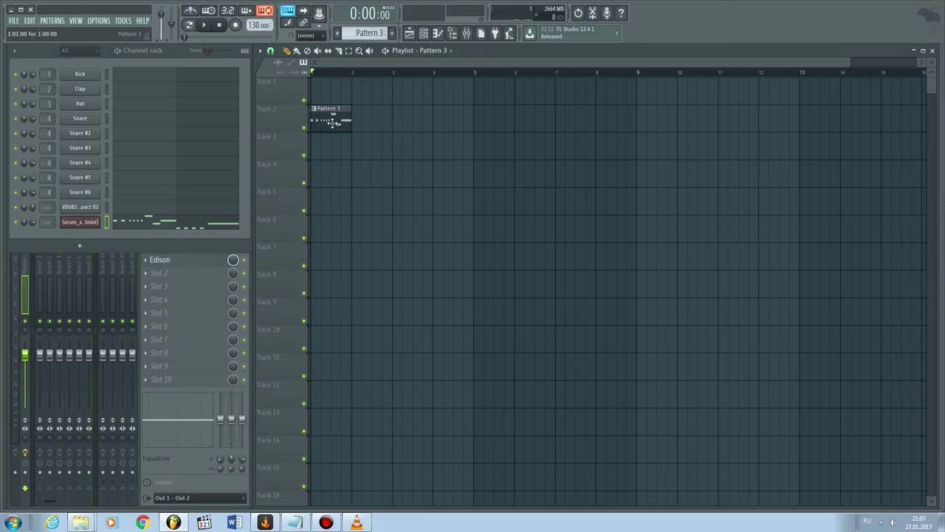
pyautogui.click(330, 50)
pyautogui.moveTo(317, 124); pyautogui.dragTo(347, 127)
pyautogui.press('p')
pyautogui.moveTo(357, 116)
pyautogui.mouseDown()
pyautogui.moveTo(391, 115)
pyautogui.moveTo(347, 119)
pyautogui.mouseUp()
pyautogui.press('s')
pyautogui.moveTo(342, 122); pyautogui.dragTo(308, 125)
pyautogui.moveTo(333, 116); pyautogui.dragTo(364, 121)
pyautogui.moveTo(331, 121); pyautogui.dragTo(333, 121)
# Cut the two-bar Pattern 3 clip on Track 2 at bar 2 with the Slice tool.
pyautogui.click(338, 50)
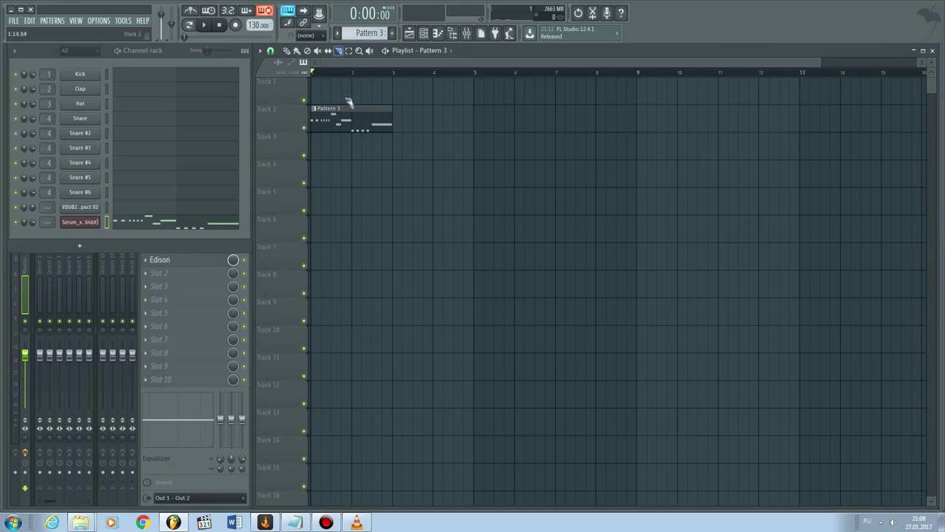
pyautogui.moveTo(352, 98); pyautogui.dragTo(352, 144)
pyautogui.moveTo(354, 140)
pyautogui.mouseDown()
pyautogui.moveTo(354, 116)
pyautogui.moveTo(356, 171)
pyautogui.mouseUp()
# Place Pattern 3 clips at bar 1 on Tracks 3 and 4, and slice the stacked clips at bar 2.
pyautogui.click(286, 51)
pyautogui.click(340, 147)
pyautogui.click(342, 181)
pyautogui.click(339, 50)
pyautogui.moveTo(355, 106); pyautogui.dragTo(384, 200)
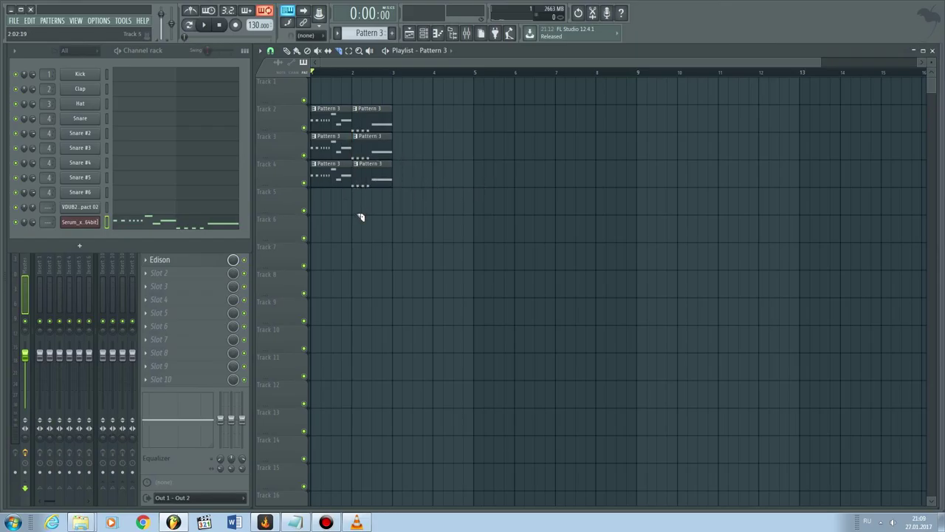
# Delete all sliced clips and place one-bar Pattern 3 clips on Tracks 2, 3 and 5 in a staggered row from bar 1 to bar 3.
pyautogui.hotkey('ctrl', 'a')
pyautogui.press('Delete')
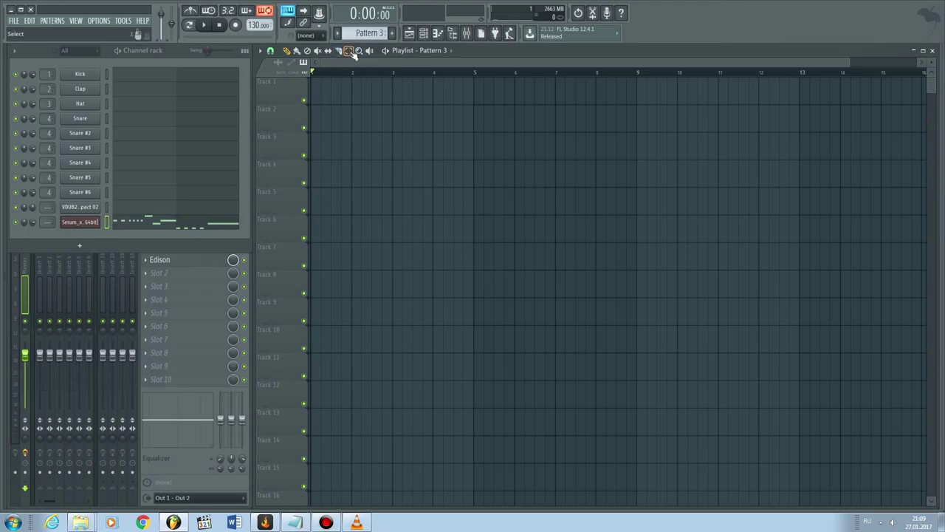
pyautogui.click(313, 118)
pyautogui.click(356, 148)
pyautogui.click(398, 189)
pyautogui.moveTo(398, 189); pyautogui.dragTo(393, 189)
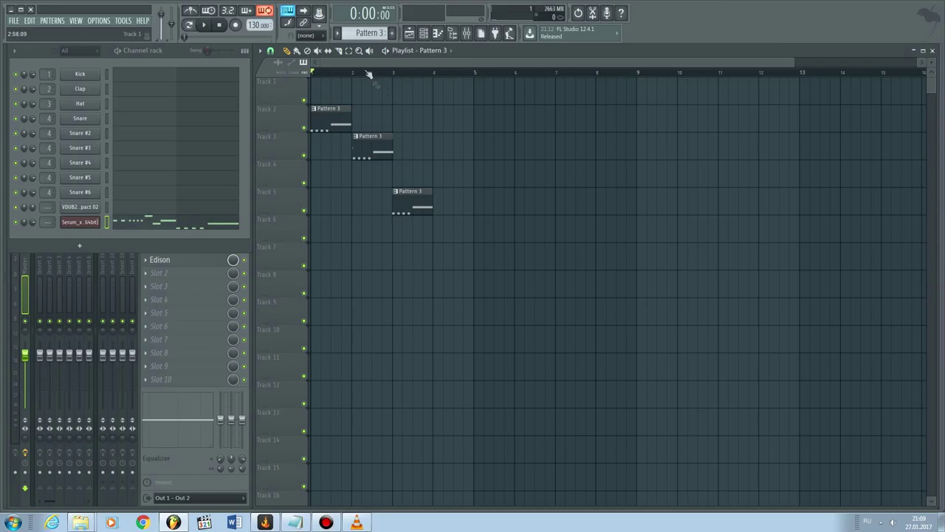
# Select the three staggered Pattern 3 clips together with a selection box.
pyautogui.moveTo(459, 243); pyautogui.dragTo(310, 77)
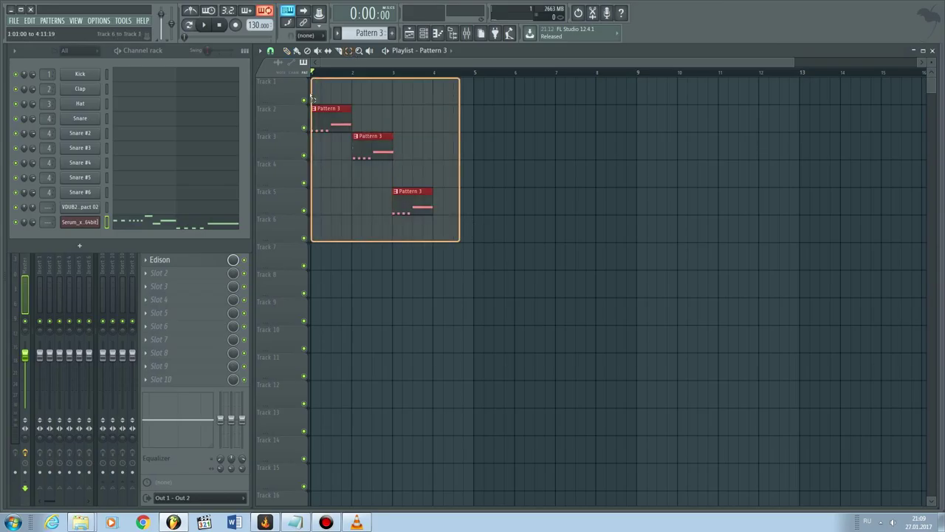
pyautogui.moveTo(480, 269); pyautogui.dragTo(318, 107)
pyautogui.moveTo(536, 268); pyautogui.dragTo(416, 164)
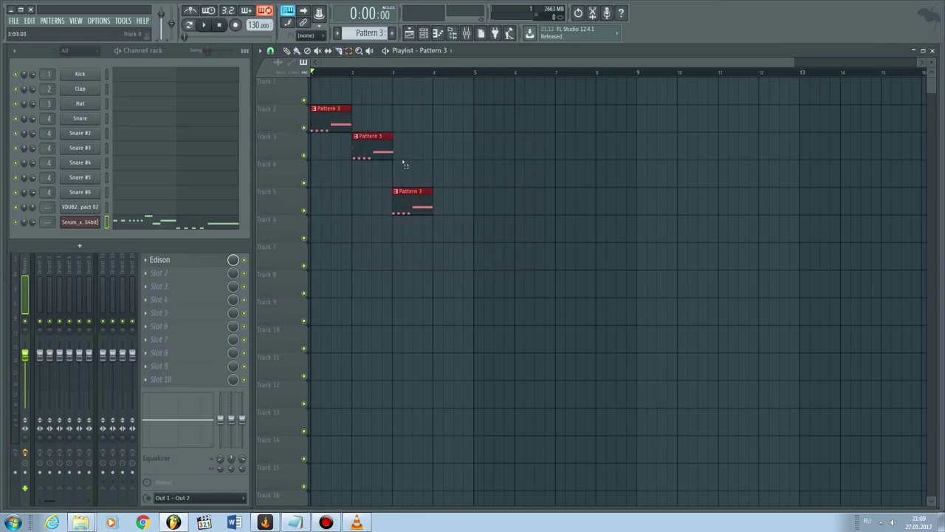
# Select the Pattern 3 clips individually with the Select tool, adding the Track 3 and Track 5 clips to the Track 2 clip.
pyautogui.click(373, 146)
pyautogui.click(373, 146)
pyautogui.click(369, 146)
pyautogui.click(373, 150)
pyautogui.click(353, 55)
pyautogui.click(380, 144)
pyautogui.click(378, 145)
pyautogui.click(378, 148)
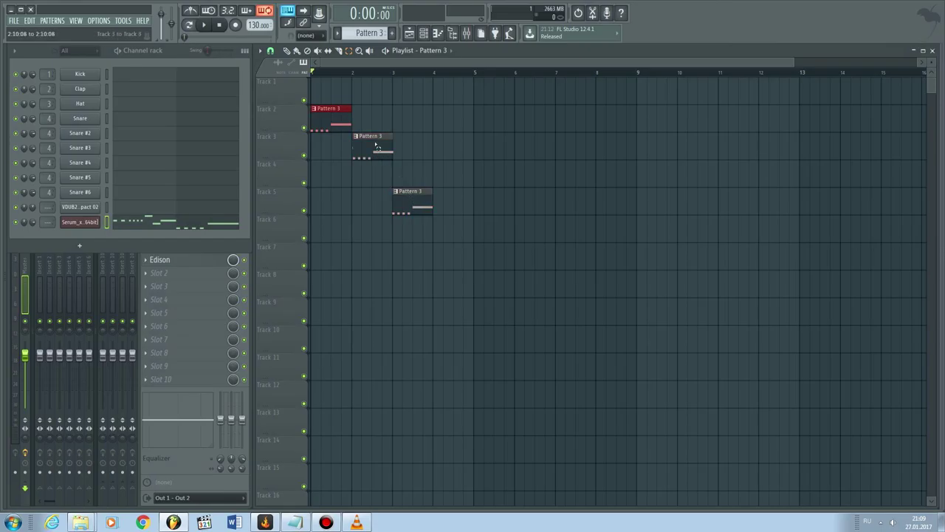
pyautogui.click(373, 146)
pyautogui.click(413, 200)
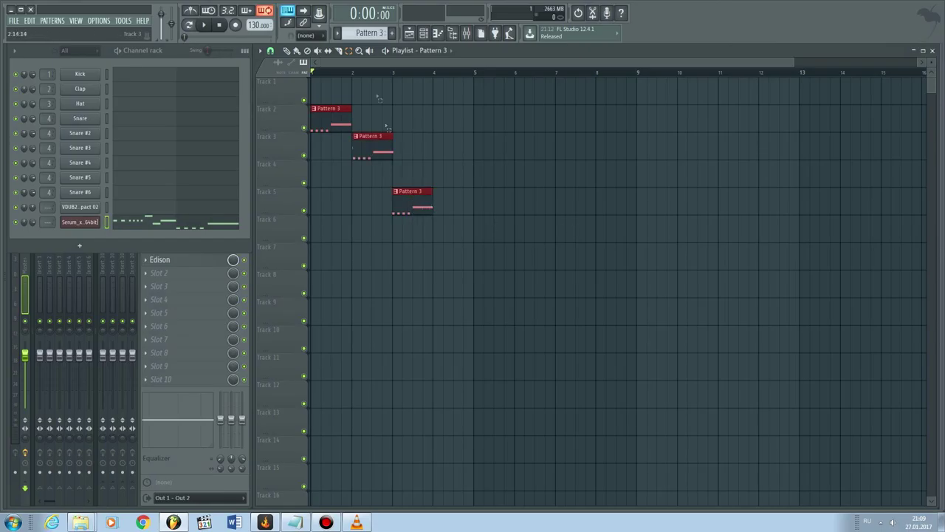
# Zoom the playlist into bars 1 through 4 across Tracks 1 to 5 with the Zoom tool.
pyautogui.click(362, 53)
pyautogui.moveTo(314, 83); pyautogui.dragTo(477, 218)
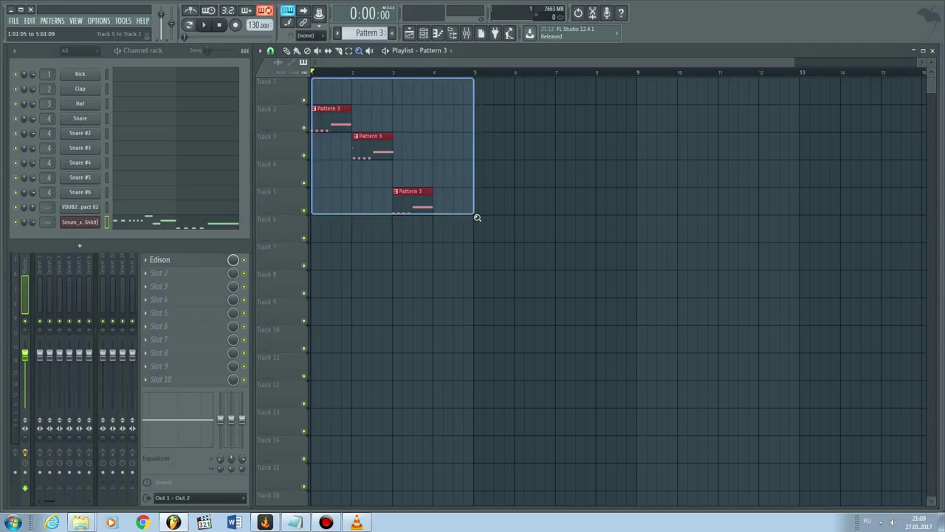
pyautogui.moveTo(476, 217); pyautogui.dragTo(477, 217)
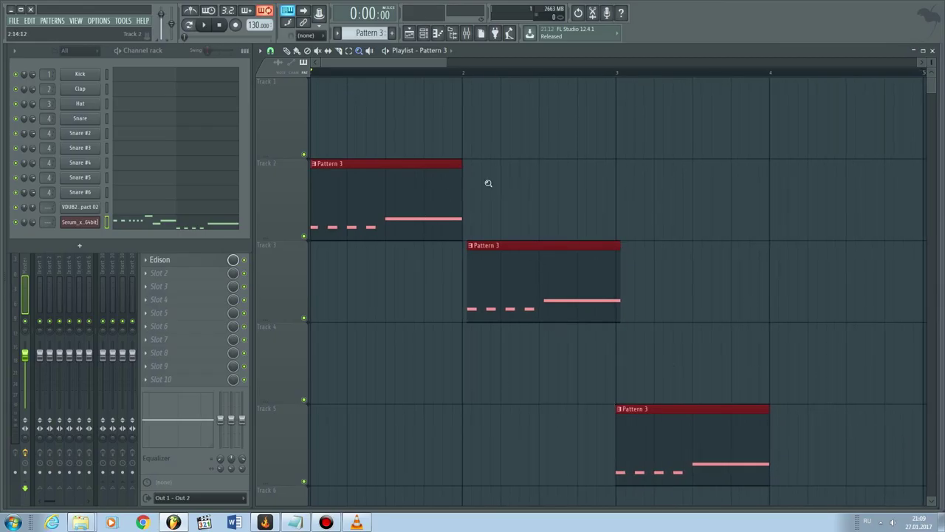
# Delete the Pattern 3 clips from Tracks 3, 5 and 2 with the Draw tool.
pyautogui.click(287, 50)
pyautogui.rightClick(591, 292)
pyautogui.rightClick(664, 443)
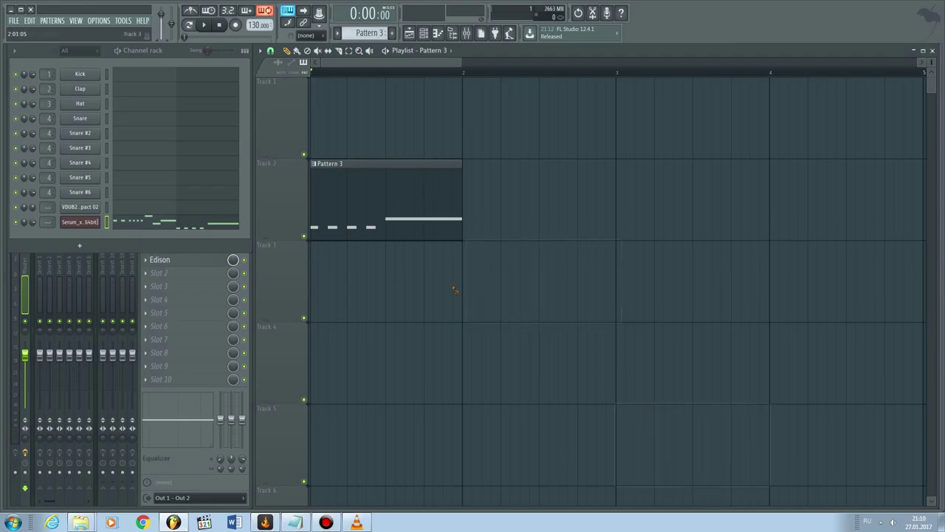
pyautogui.rightClick(414, 198)
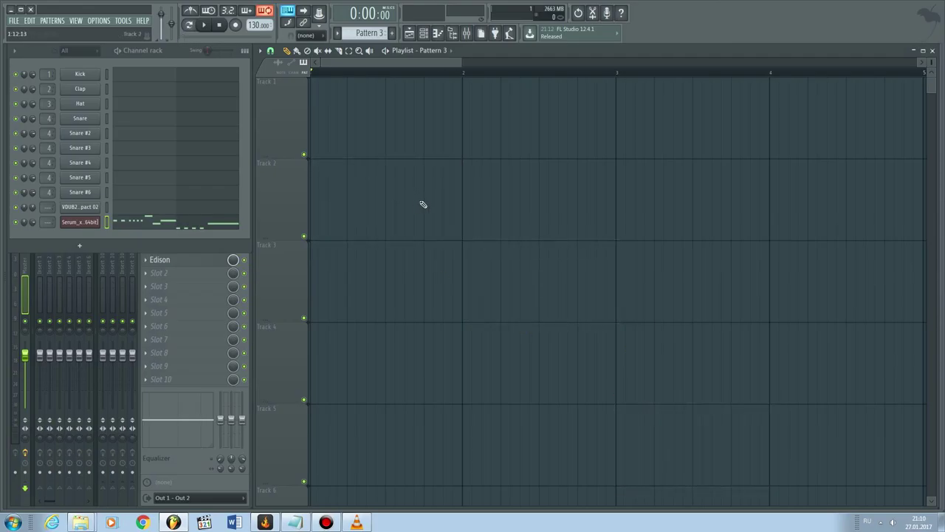
# Browse down the empty playlist tracks and back to Track 1, and zoom the timeline out to about 17 bars with shorter tracks.
pyautogui.scroll(-5, 419, 209)
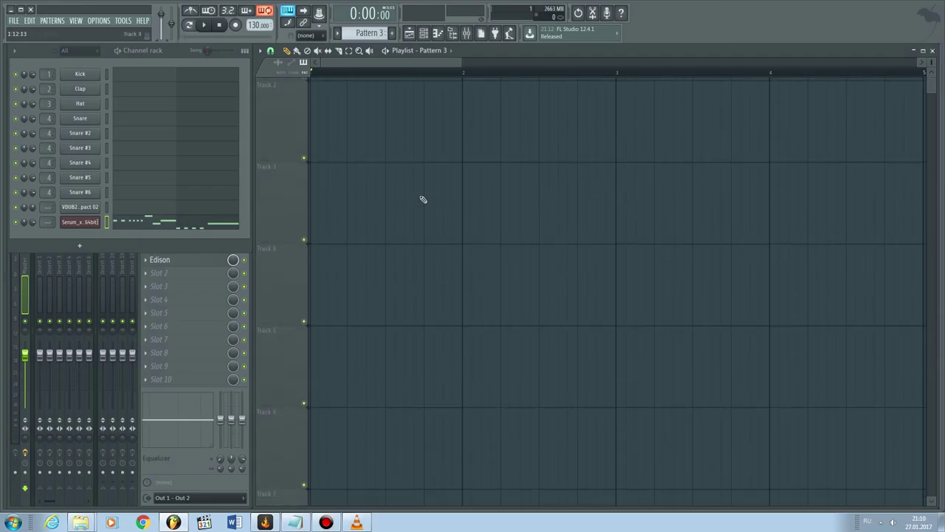
pyautogui.scroll(-5, 429, 200)
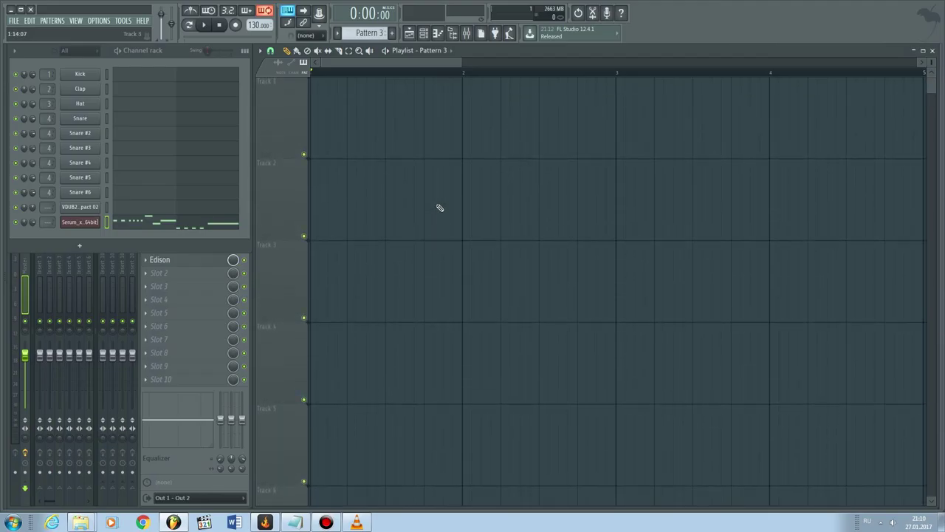
pyautogui.scroll(-4, 421, 210)
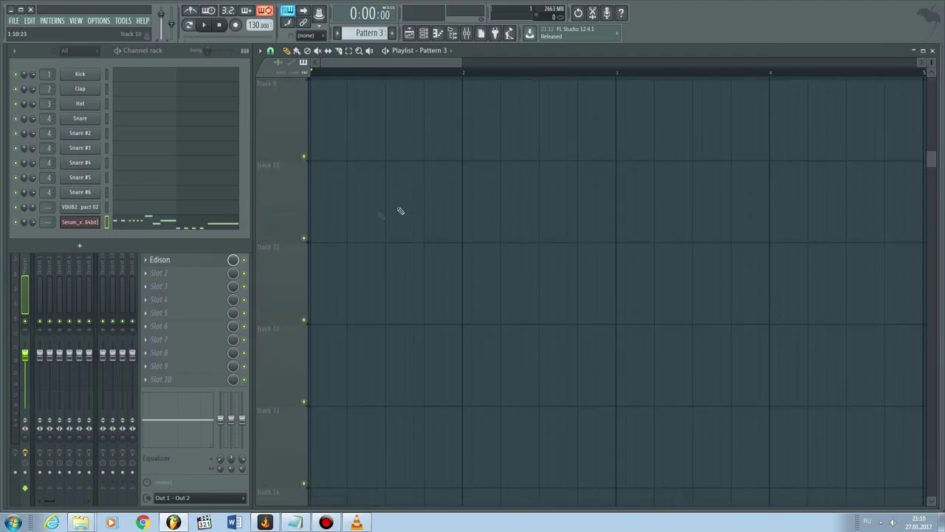
pyautogui.scroll(8, 399, 299)
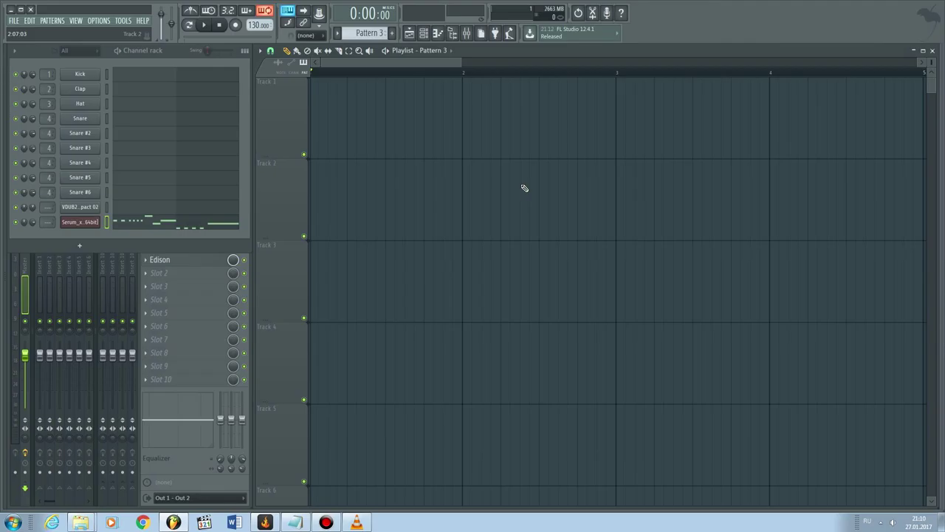
pyautogui.scroll(-6, 517, 192)
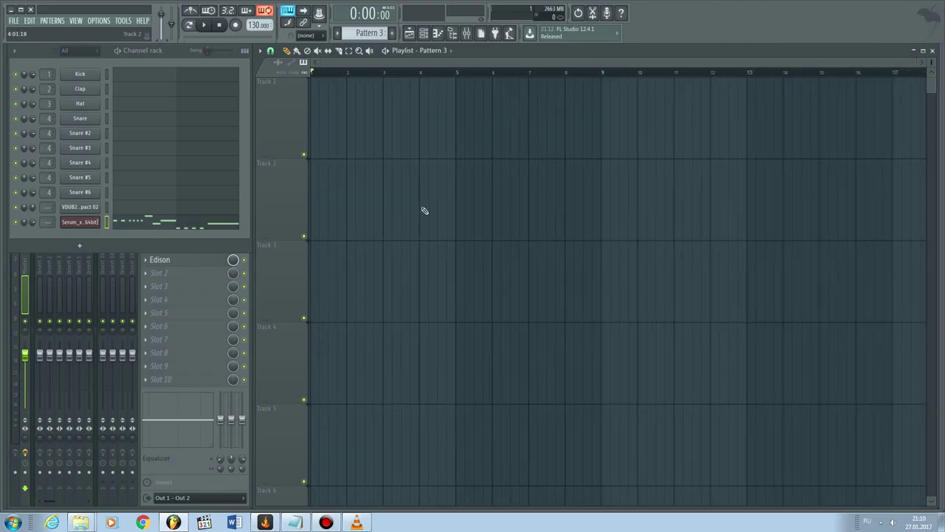
pyautogui.scroll(-5, 425, 211)
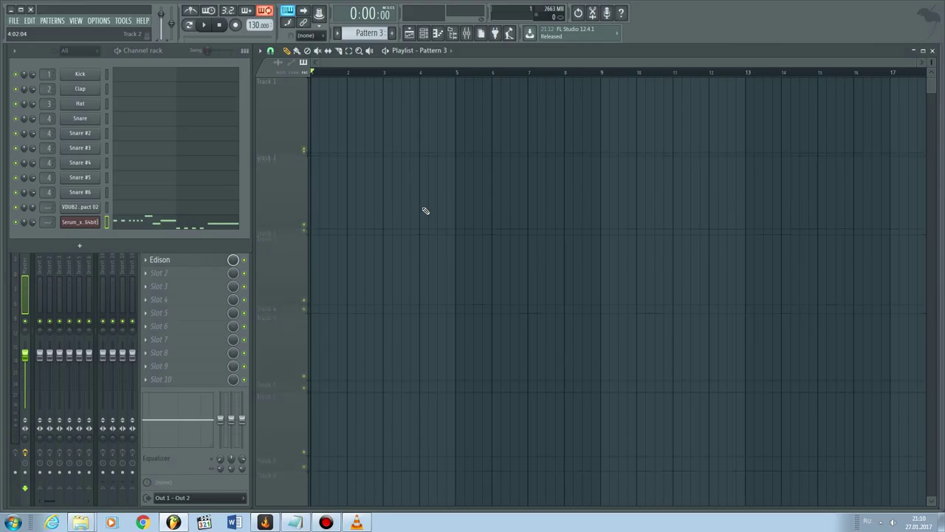
# Place Pattern 3 clips at bar 1 of Track 1 and at bar 2 of Track 2.
pyautogui.scroll(-5, 426, 208)
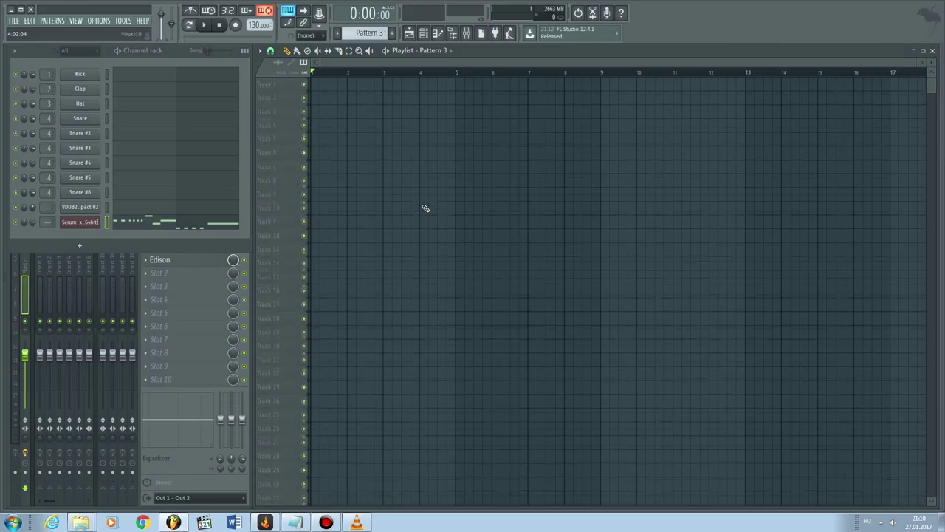
pyautogui.scroll(5, 422, 207)
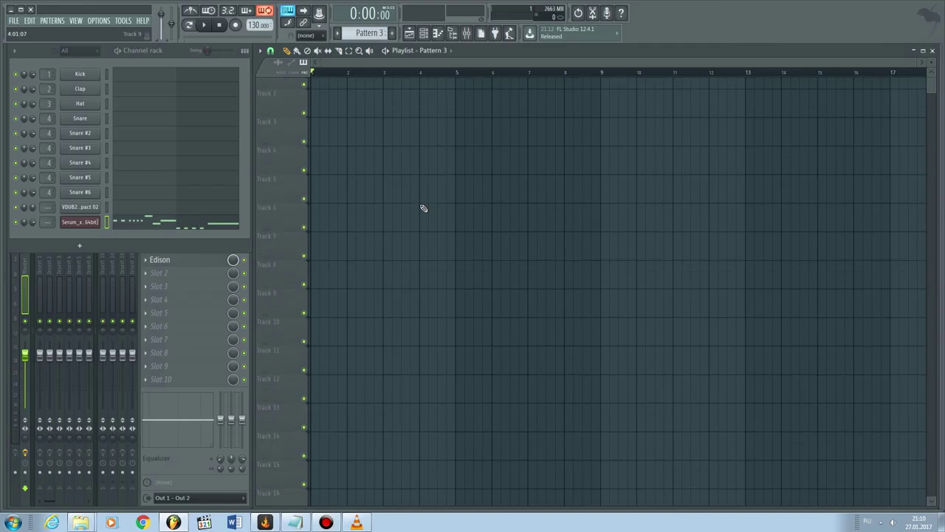
pyautogui.click(329, 93)
pyautogui.click(345, 122)
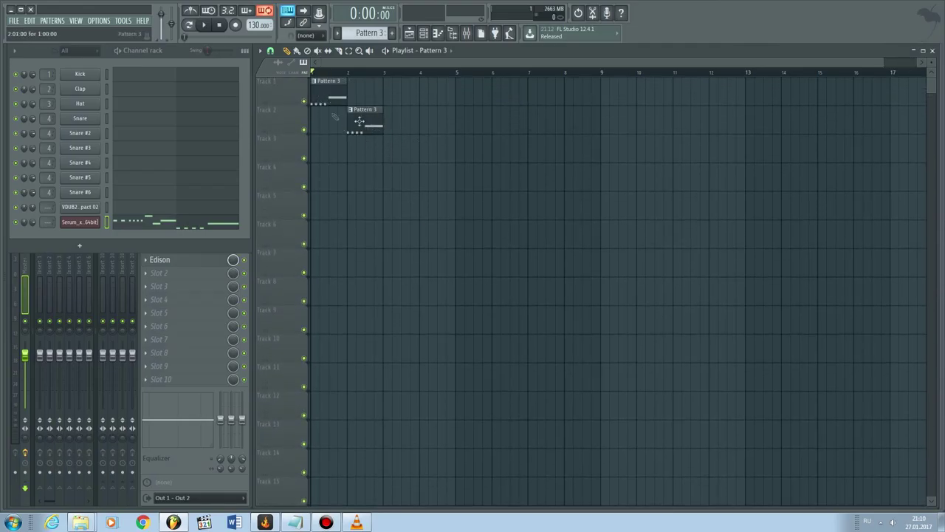
# Zoom the playlist in on the two Pattern 3 clips with taller tracks, and back out to about 18 bars.
pyautogui.scroll(3, 342, 117)
pyautogui.scroll(6, 341, 118)
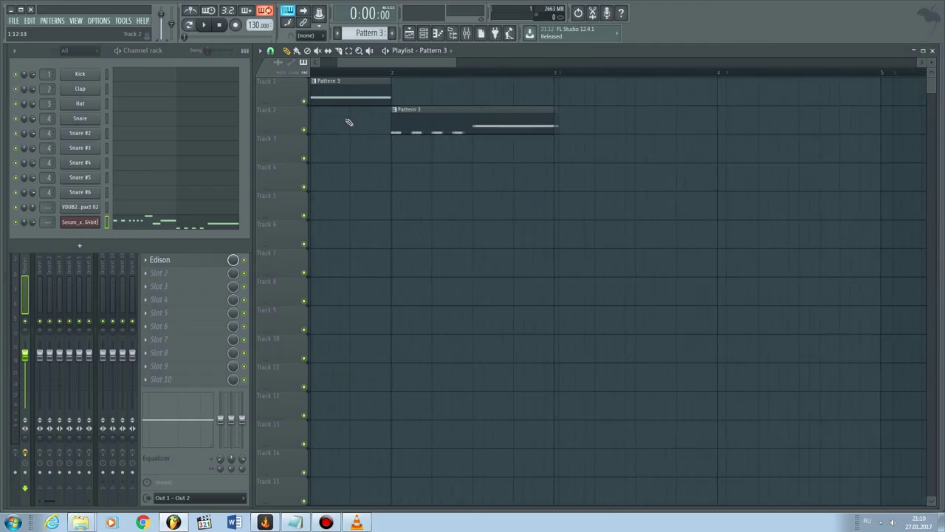
pyautogui.scroll(1, 332, 75)
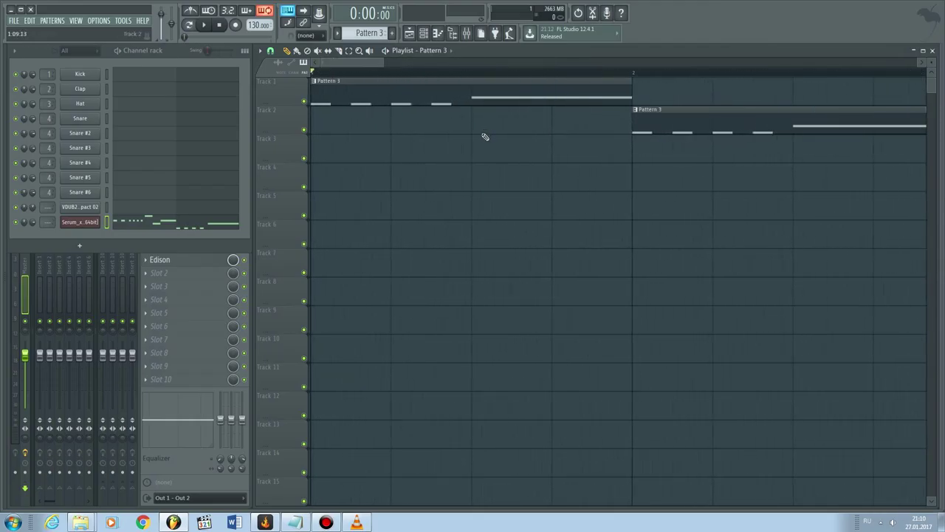
pyautogui.scroll(4, 505, 188)
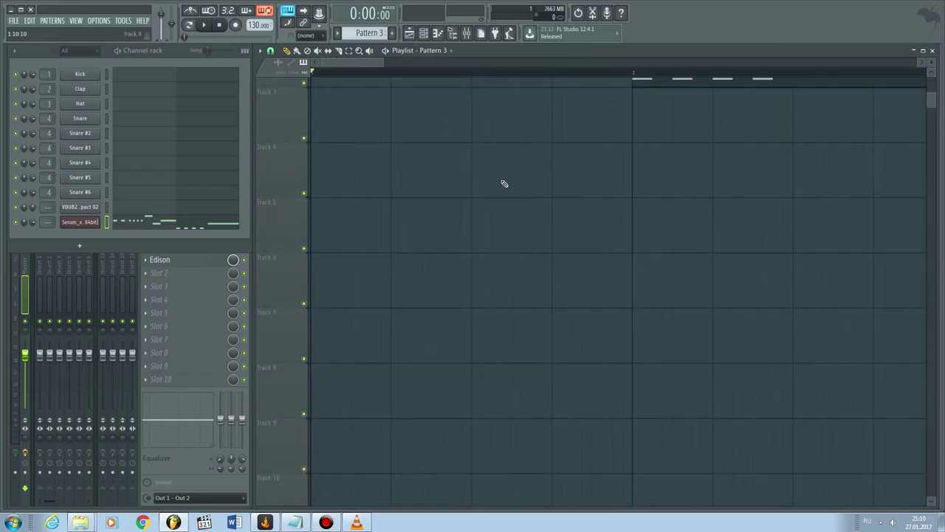
pyautogui.scroll(2, 529, 199)
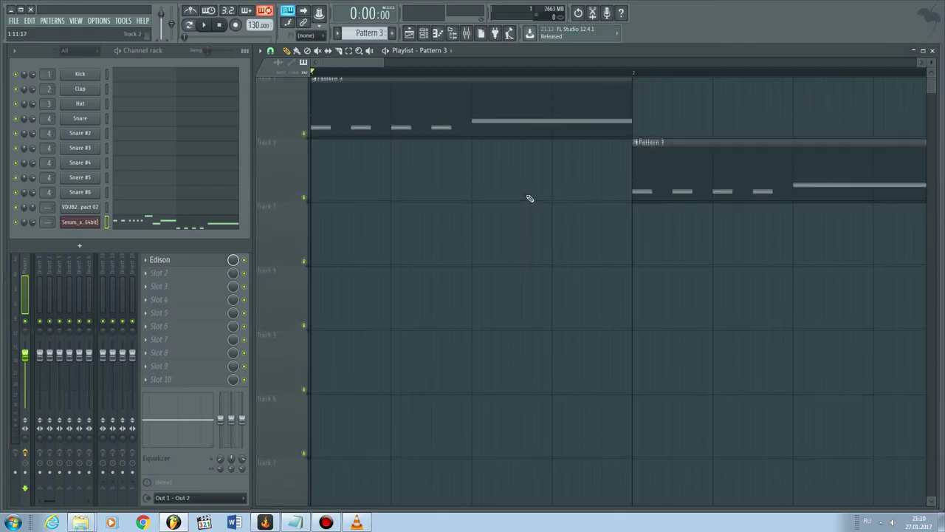
pyautogui.moveTo(362, 63); pyautogui.dragTo(334, 71)
pyautogui.keyDown('ctrl'); pyautogui.scroll(-4, 466, 196); pyautogui.keyUp('ctrl')
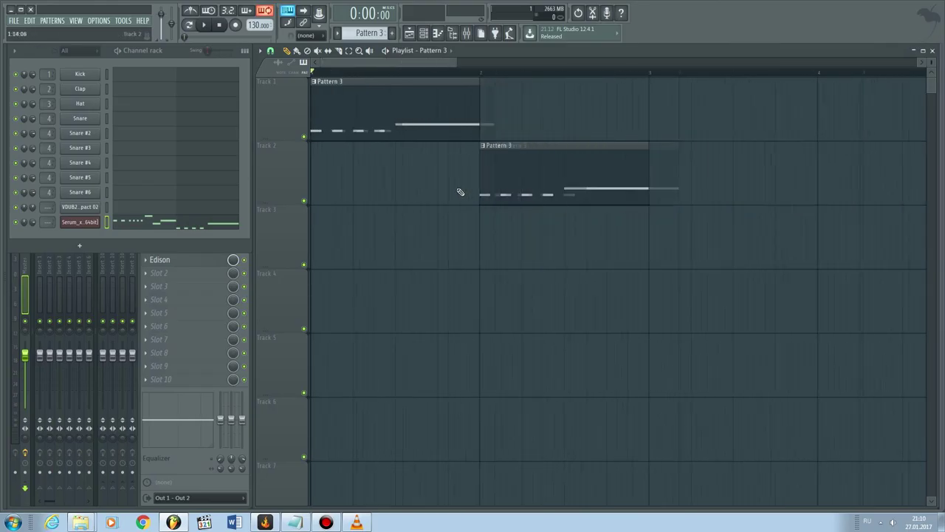
pyautogui.keyDown('alt'); pyautogui.scroll(-3, 443, 189); pyautogui.keyUp('alt')
pyautogui.keyDown('ctrl'); pyautogui.scroll(-5, 440, 186); pyautogui.keyUp('ctrl')
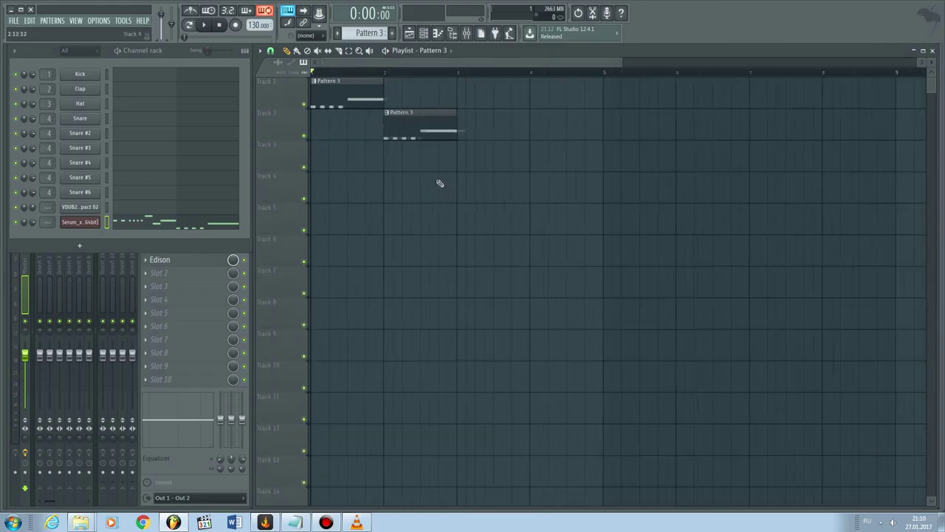
pyautogui.keyDown('alt'); pyautogui.scroll(-3, 419, 183); pyautogui.keyUp('alt')
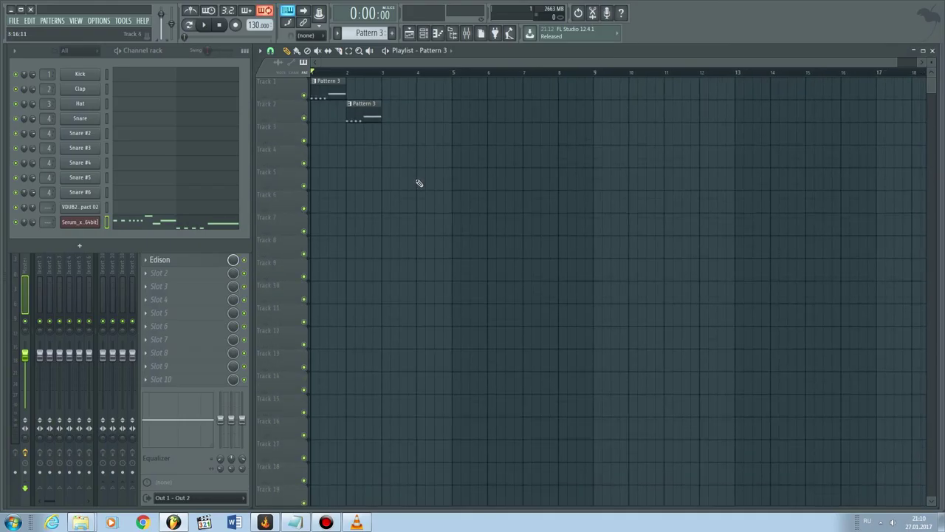
# Zoom the timeline in around the Track 2 clip and back out to about 10 bars, starting at bar 1.
pyautogui.keyDown('ctrl'); pyautogui.scroll(3, 418, 183); pyautogui.keyUp('ctrl')
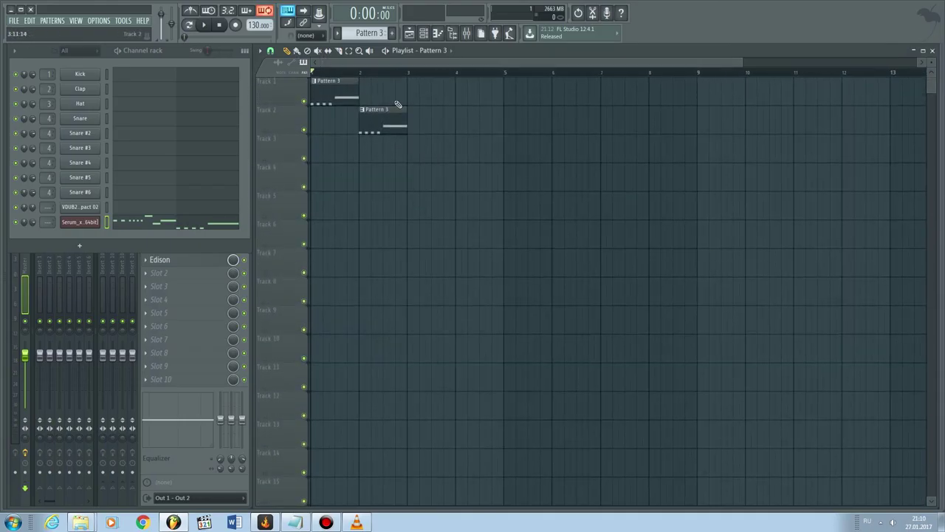
pyautogui.keyDown('ctrl'); pyautogui.scroll(-1, 432, 172); pyautogui.keyUp('ctrl')
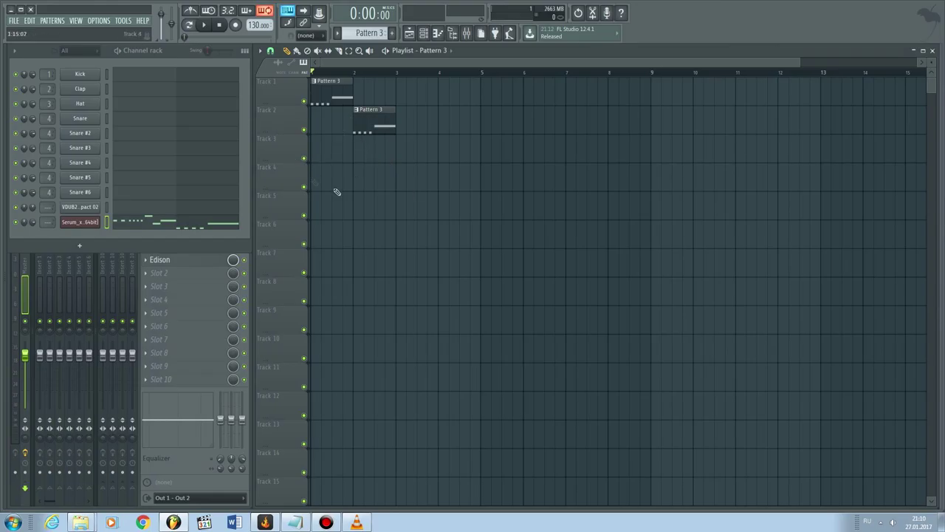
pyautogui.keyDown('ctrl'); pyautogui.scroll(4, 362, 123); pyautogui.keyUp('ctrl')
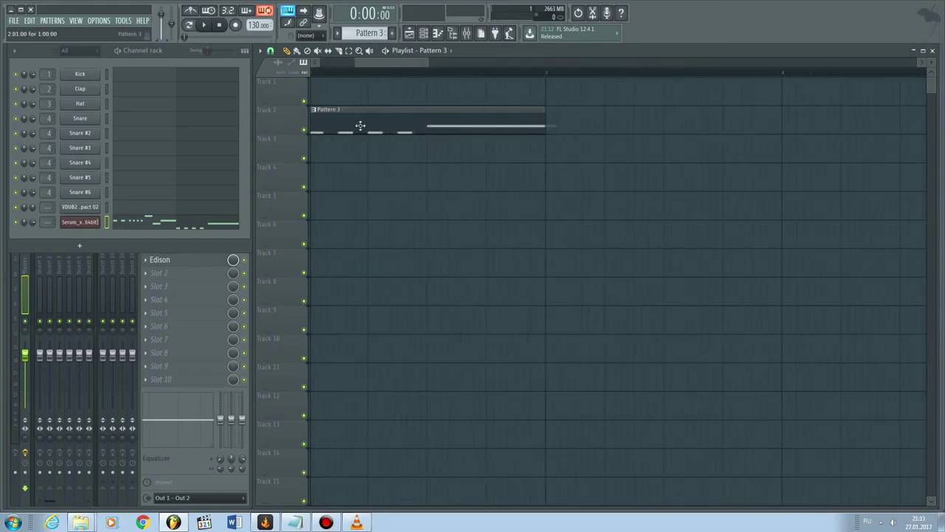
pyautogui.keyDown('ctrl'); pyautogui.scroll(2, 360, 125); pyautogui.keyUp('ctrl')
pyautogui.keyDown('ctrl'); pyautogui.scroll(-1, 421, 130); pyautogui.keyUp('ctrl')
pyautogui.keyDown('ctrl'); pyautogui.scroll(-1, 424, 137); pyautogui.keyUp('ctrl')
pyautogui.moveTo(649, 123)
pyautogui.mouseDown()
pyautogui.moveTo(596, 124)
pyautogui.moveTo(648, 124)
pyautogui.mouseUp()
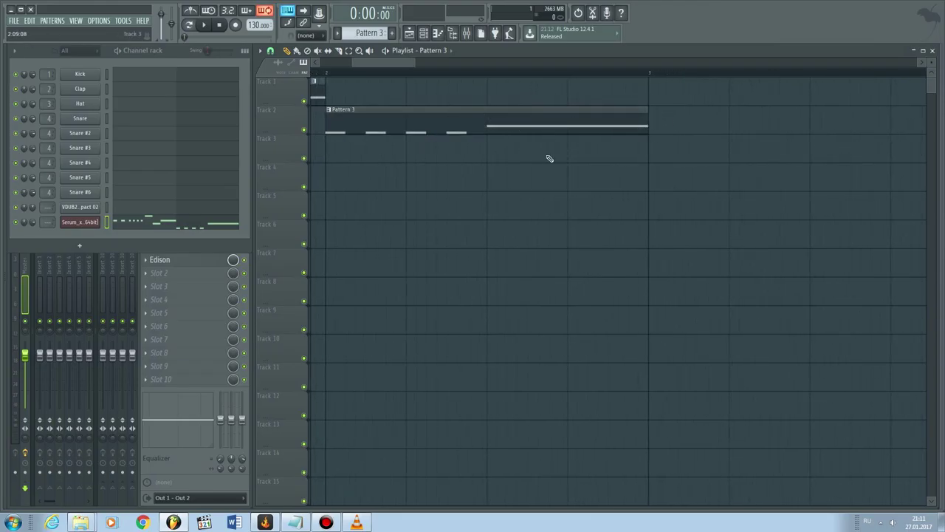
pyautogui.keyDown('ctrl'); pyautogui.scroll(-4, 550, 159); pyautogui.keyUp('ctrl')
pyautogui.hscroll(-1, 392, 111)
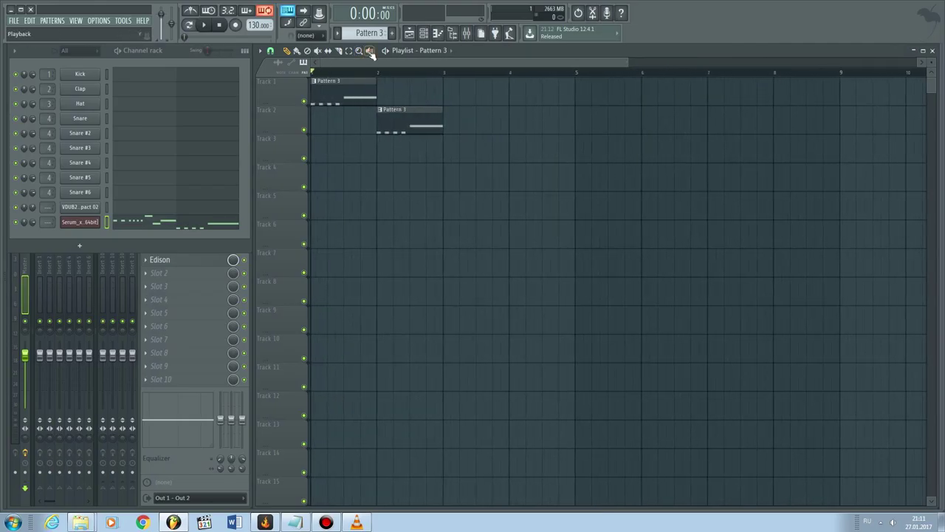
# Audition the Pattern 3 clips on Tracks 1 and 2 individually with the Playback tool.
pyautogui.click(369, 51)
pyautogui.click(344, 93)
pyautogui.click(312, 88)
pyautogui.click(381, 113)
pyautogui.click(377, 119)
pyautogui.press('space')
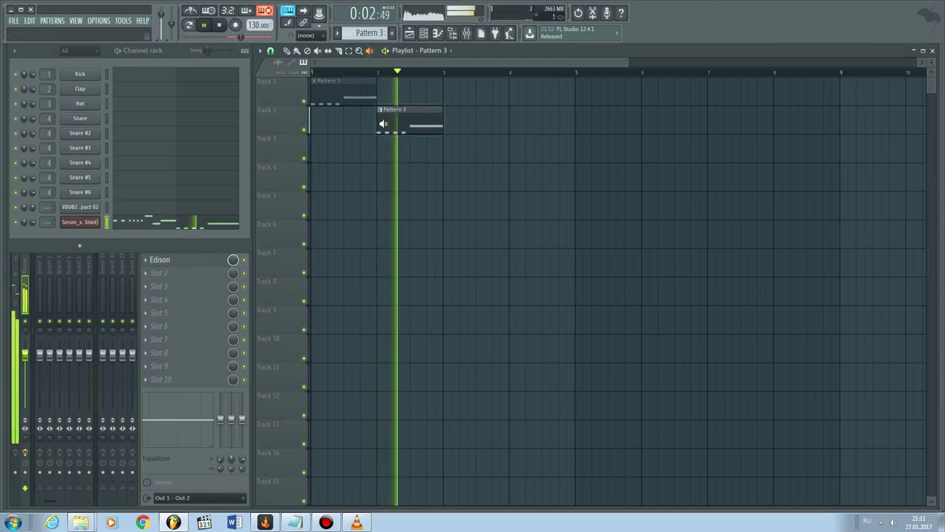
pyautogui.press('space')
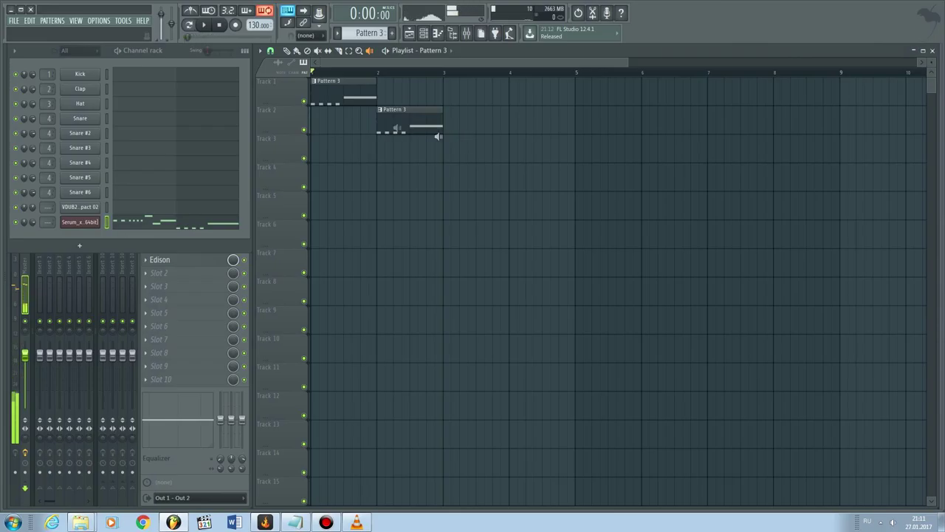
pyautogui.click(383, 126)
pyautogui.click(382, 116)
# Switch to the Draw tool and open the Track 2 Pattern 3 clip in the Serum piano roll.
pyautogui.click(286, 50)
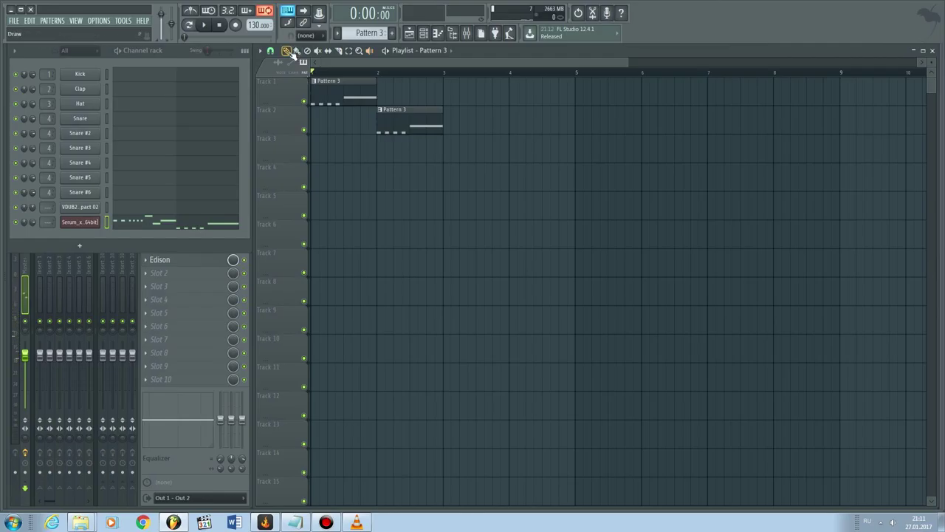
pyautogui.doubleClick(407, 128)
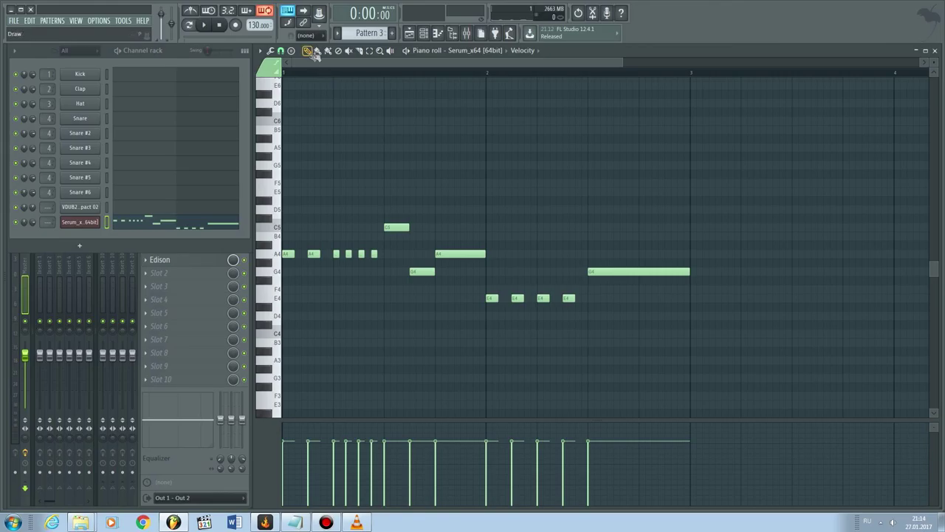
# Draw a trial note at G5 in bar 1, lower it to F5 and delete it.
pyautogui.click(301, 164)
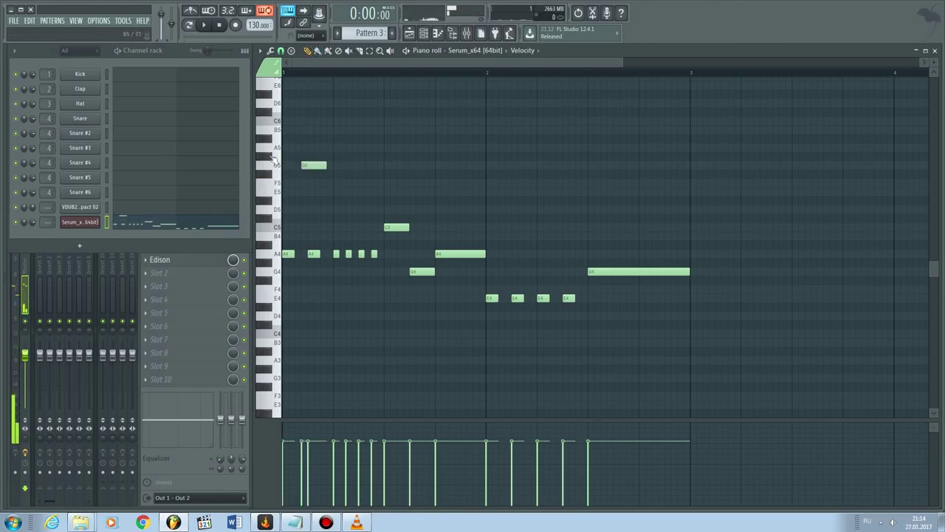
pyautogui.moveTo(315, 165); pyautogui.dragTo(314, 182)
pyautogui.rightClick(314, 184)
# Sweep the Paint tool across the notes in bars 1 and 2 at A5 and other pitches, and undo the painting.
pyautogui.click(318, 50)
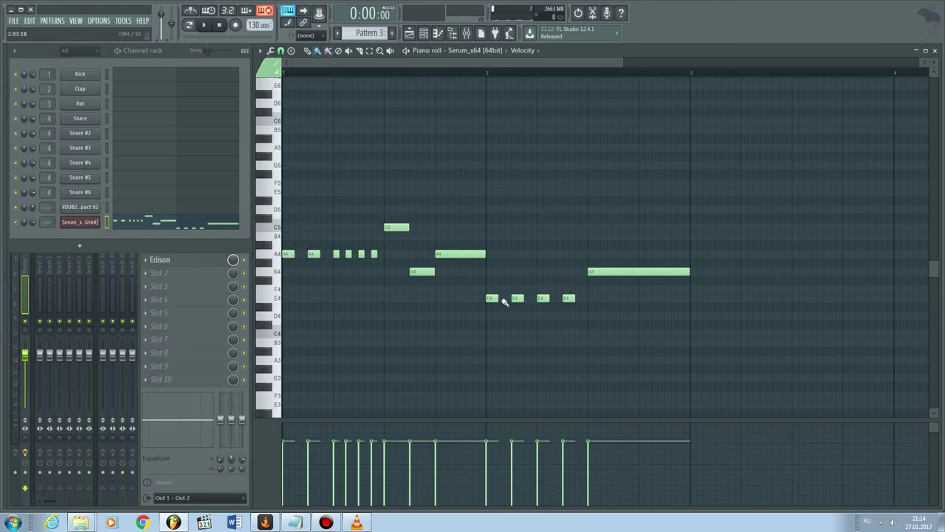
pyautogui.moveTo(282, 151)
pyautogui.mouseDown()
pyautogui.moveTo(687, 148)
pyautogui.moveTo(465, 142)
pyautogui.moveTo(529, 150)
pyautogui.mouseUp()
pyautogui.hotkey('ctrl', 'alt', 'z')
pyautogui.hotkey('ctrl', 'alt', 'z')
pyautogui.hotkey('ctrl', 'alt', 'z')
pyautogui.hotkey('ctrl', 'alt', 'z')
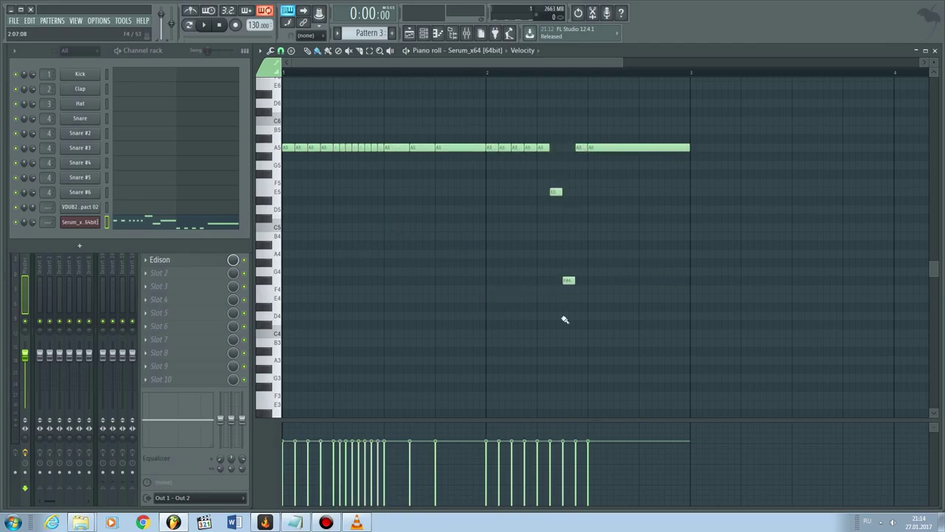
pyautogui.hotkey('ctrl', 'alt', 'z')
pyautogui.hotkey('ctrl', 'alt', 'z')
pyautogui.hotkey('ctrl', 'alt', 'z')
pyautogui.hotkey('ctrl', 'alt', 'z')
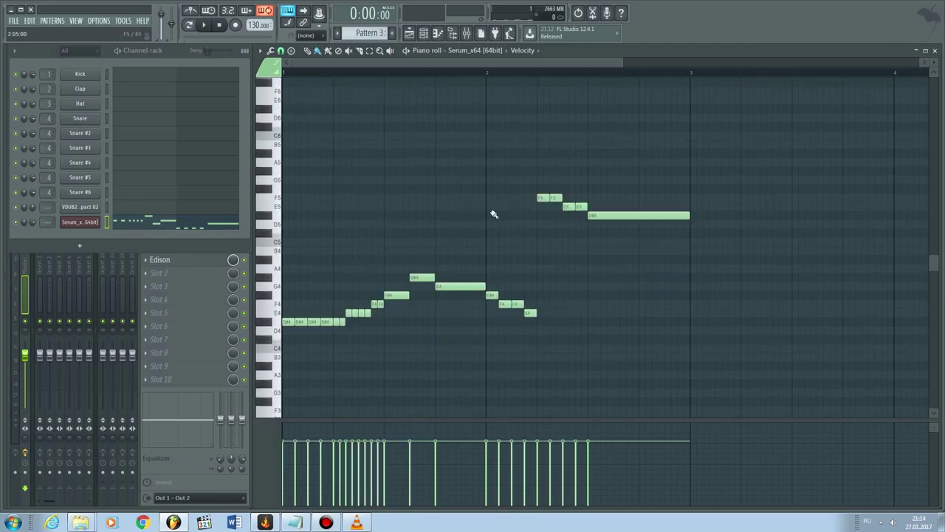
pyautogui.hotkey('ctrl', 'alt', 'z')
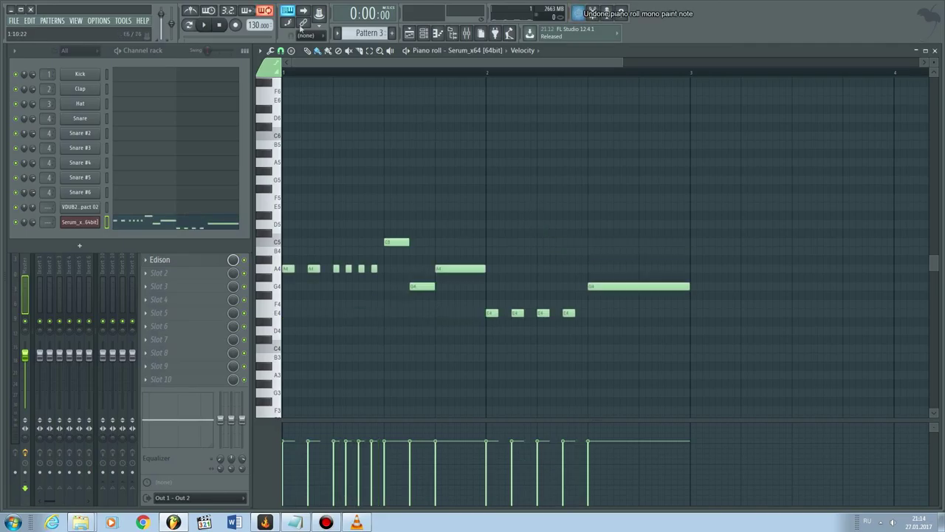
# Paint a row of short A5 notes across bars 1 and 2 with the drum sequencer Paint tool, and undo it.
pyautogui.click(328, 51)
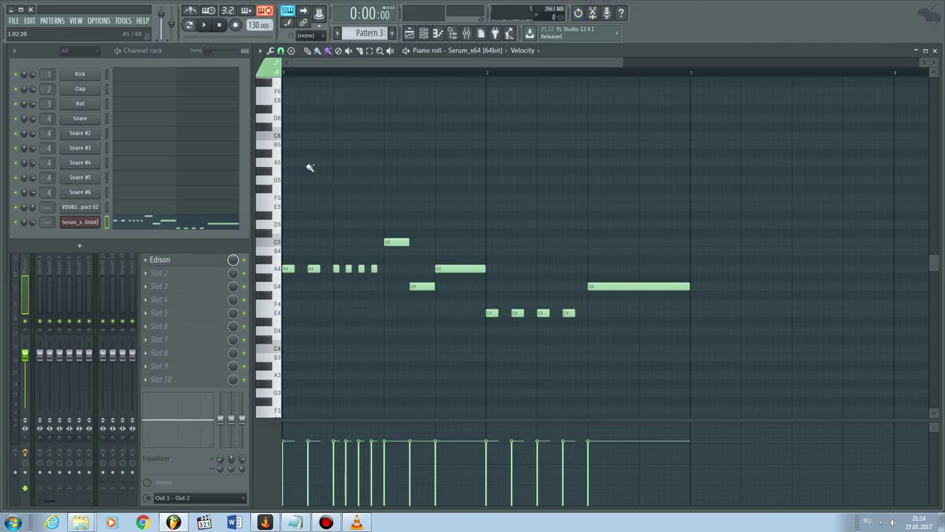
pyautogui.moveTo(309, 162)
pyautogui.mouseDown()
pyautogui.moveTo(461, 175)
pyautogui.moveTo(646, 164)
pyautogui.mouseUp()
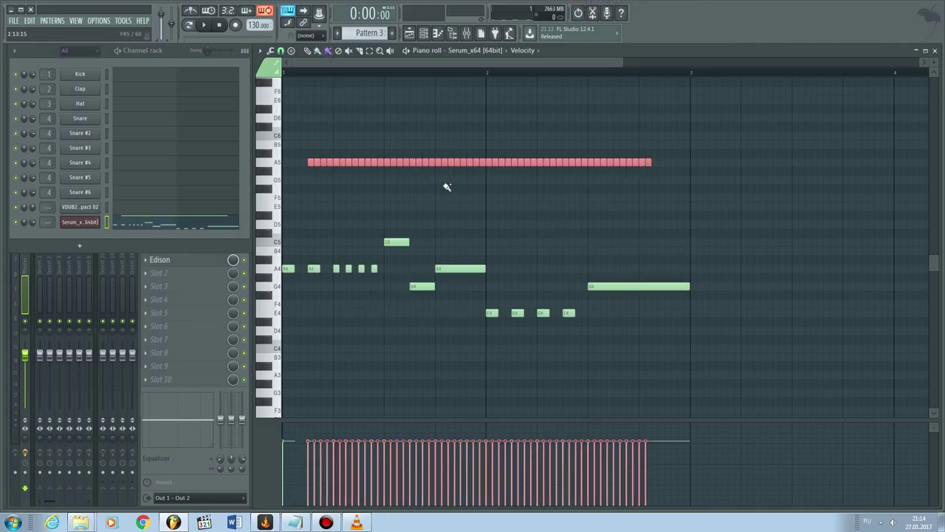
pyautogui.hotkey('ctrl', 'alt', 'z')
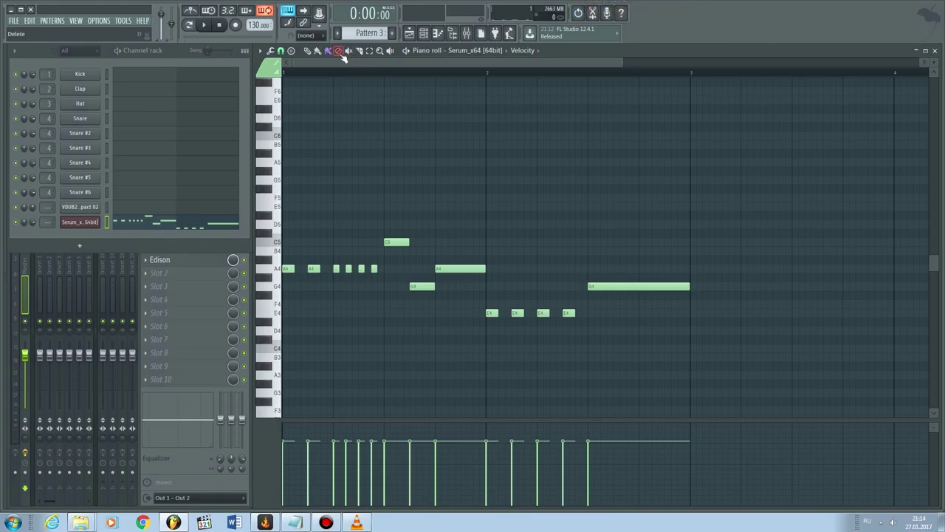
# Delete the C5 and G4 notes in bar 1 with the Draw tool, and undo the deletions.
pyautogui.click(309, 51)
pyautogui.rightClick(403, 246)
pyautogui.rightClick(422, 286)
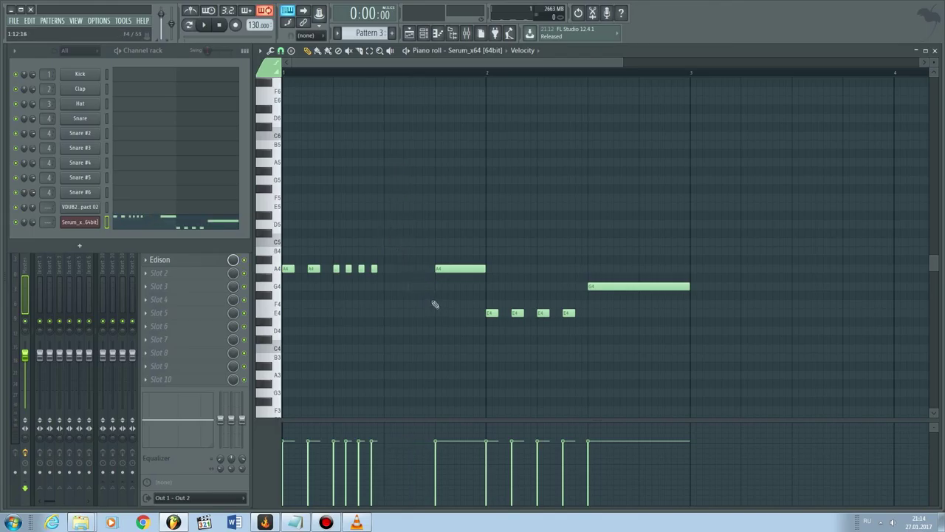
pyautogui.hotkey('ctrl', 'z')
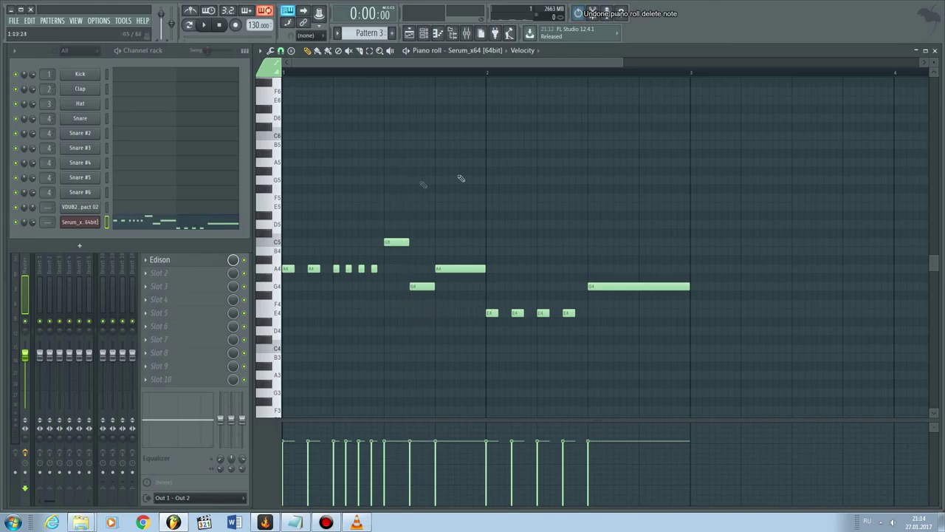
# Mute the C5 and G4 notes in bar 1 with the Mute tool, and unmute them again.
pyautogui.click(349, 51)
pyautogui.moveTo(390, 238); pyautogui.dragTo(434, 310)
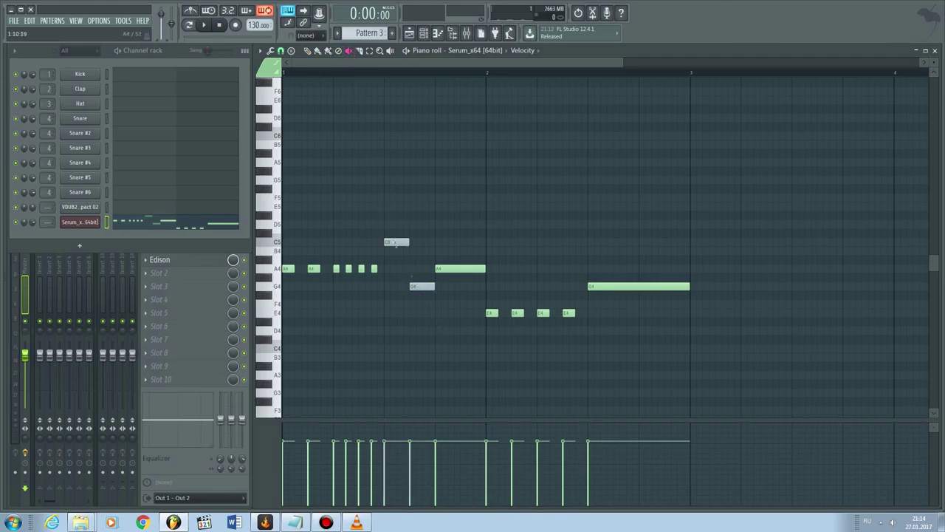
pyautogui.moveTo(386, 231); pyautogui.dragTo(426, 307)
# Slice the C5 note in half and undo the slice, and select all notes in bars 1 and 2 before clearing the selection.
pyautogui.click(361, 54)
pyautogui.moveTo(401, 235); pyautogui.dragTo(404, 272)
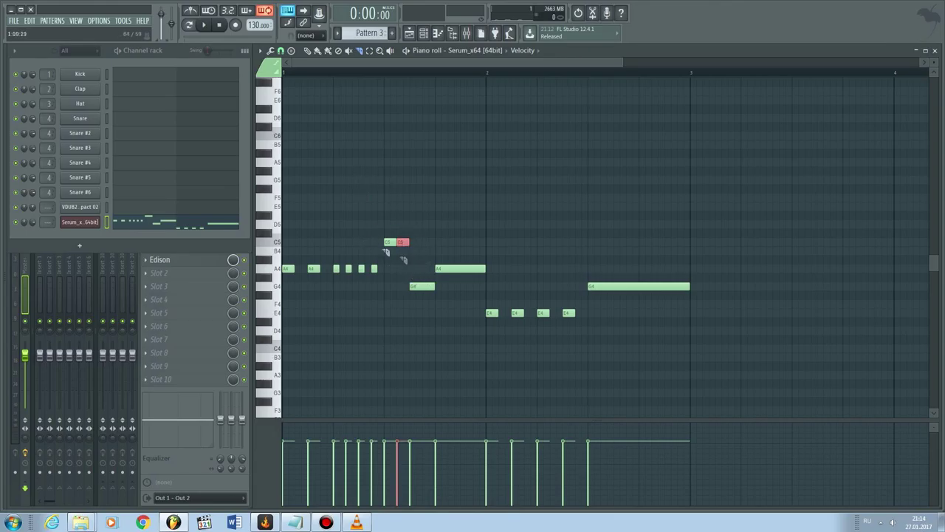
pyautogui.hotkey('ctrl', 'z')
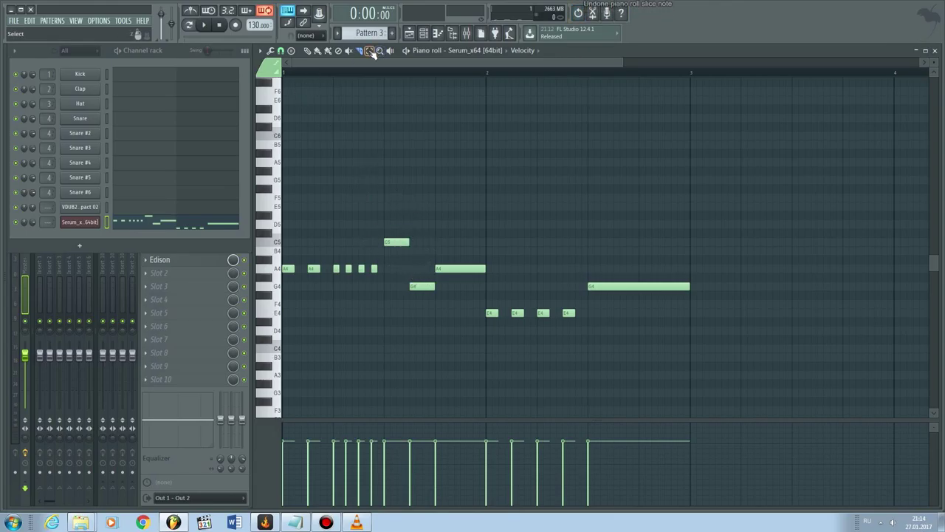
pyautogui.moveTo(671, 155); pyautogui.dragTo(283, 347)
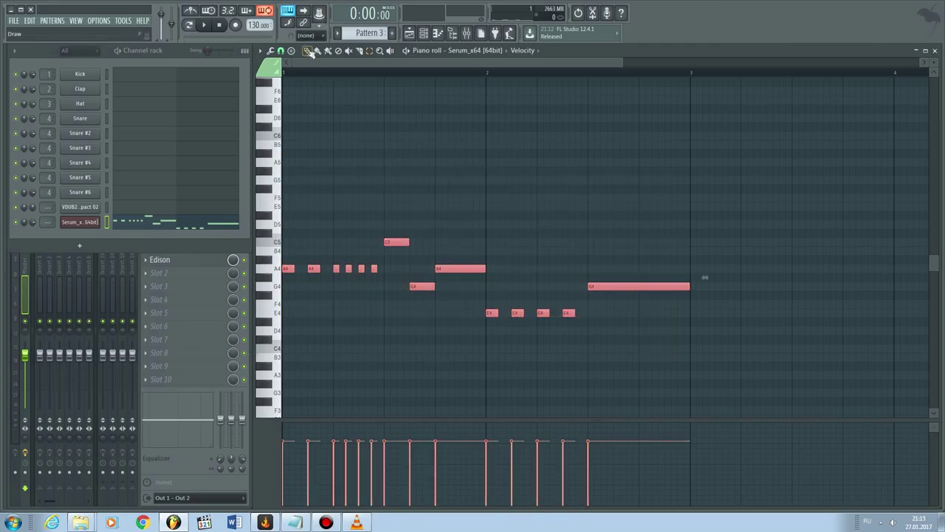
pyautogui.hotkey('ctrl', 'z')
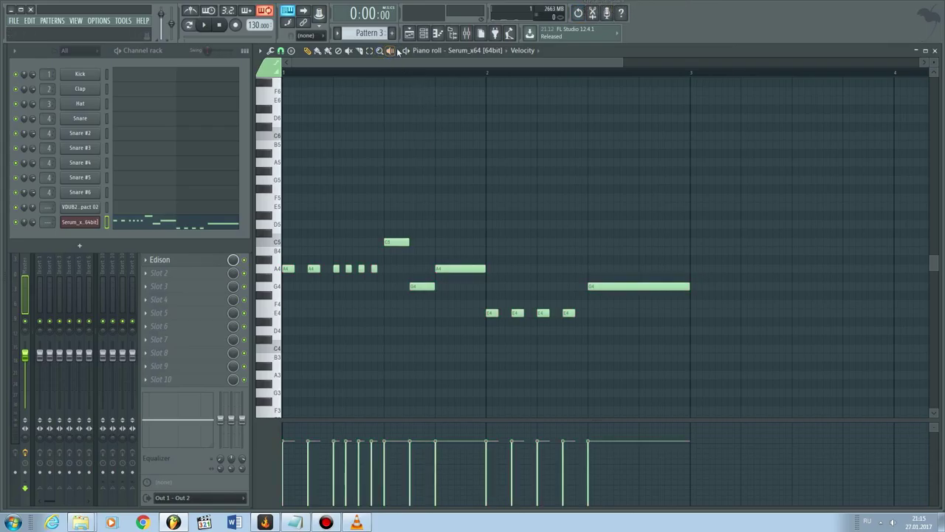
# Place a Pattern 3 clip at bar 1 of Track 1 in the playlist, and reopen the Serum piano roll at bar 1.
pyautogui.click(934, 50)
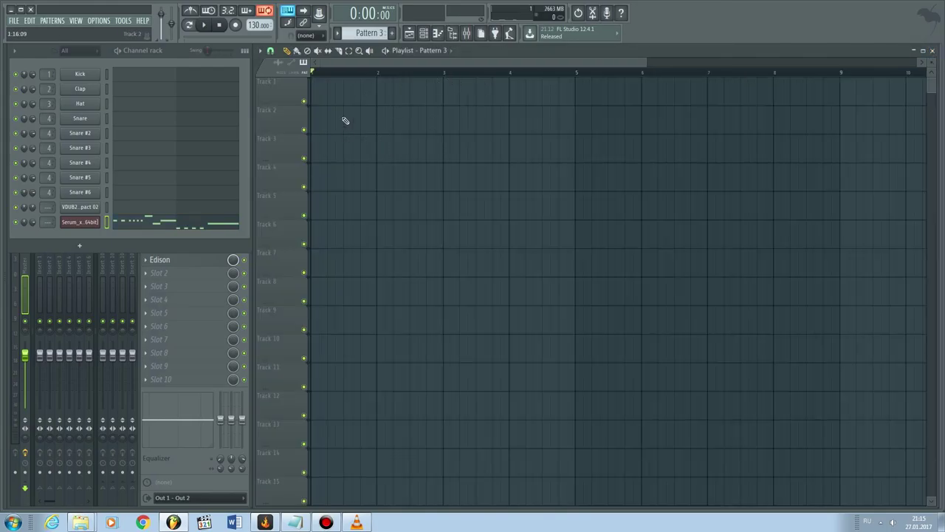
pyautogui.click(356, 92)
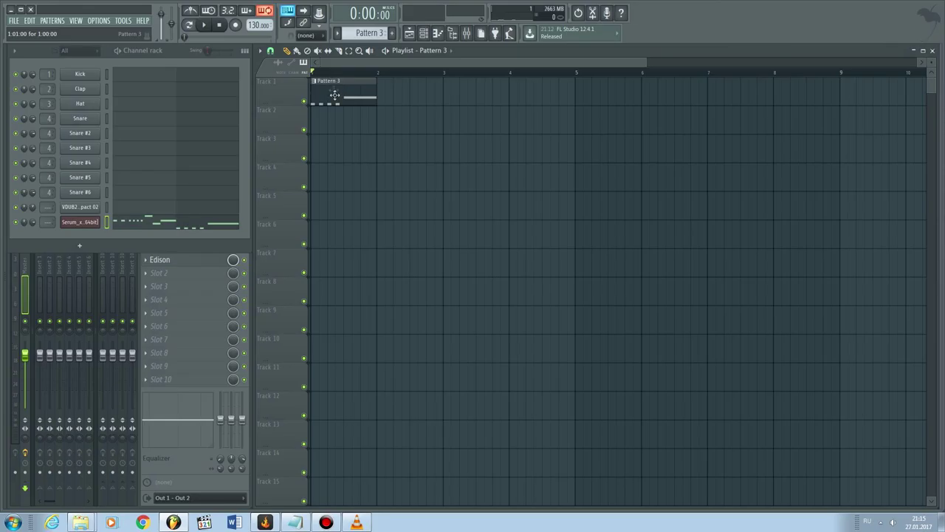
pyautogui.click(179, 224)
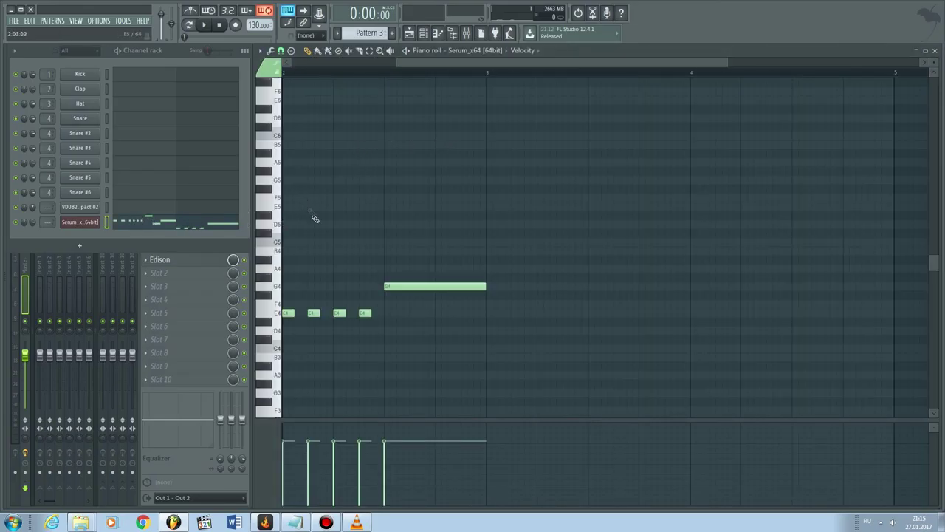
pyautogui.moveTo(447, 65); pyautogui.dragTo(345, 65)
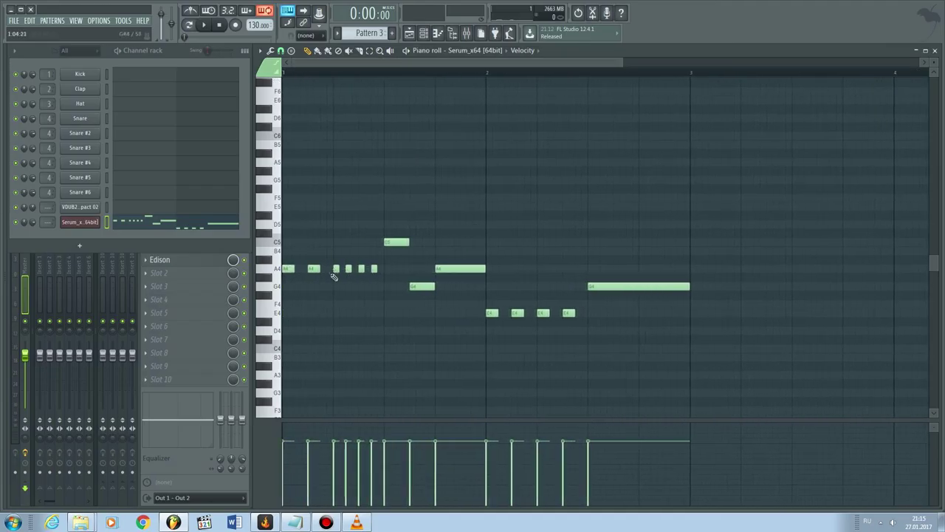